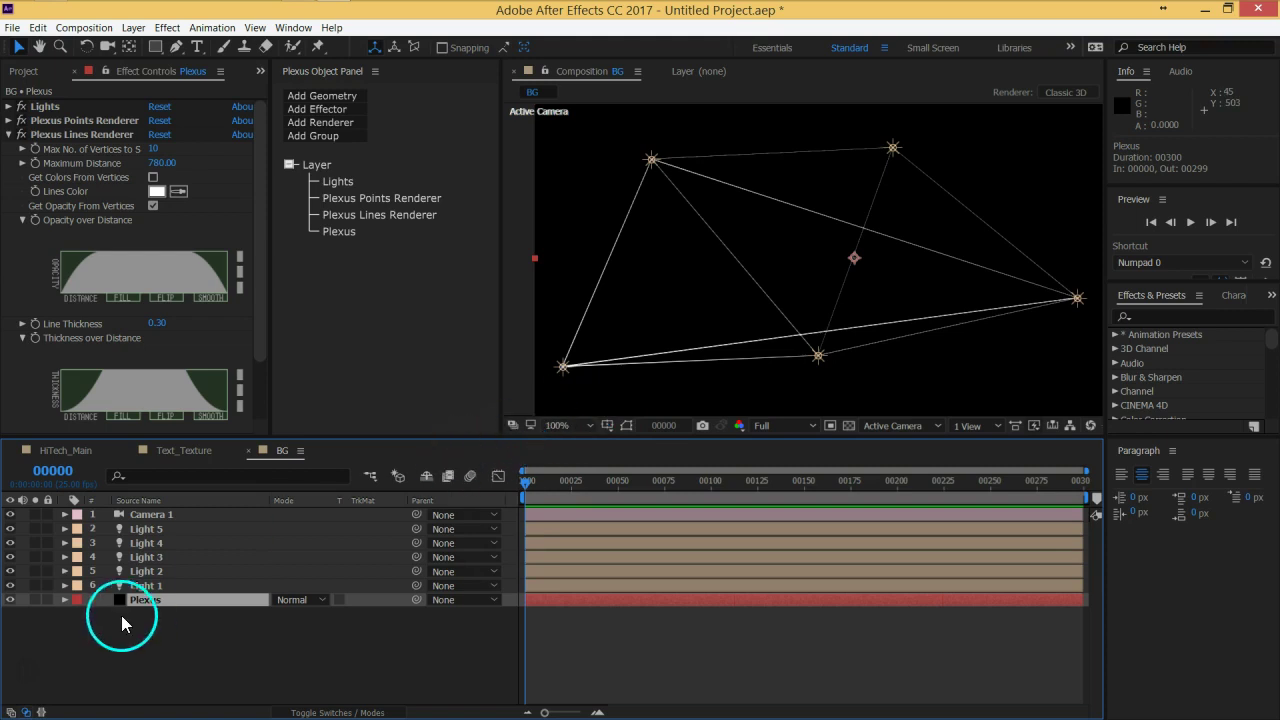
- Reveal the Position property of all five light layers and enlarge the timeline area so every row fits
click(167, 585)
key(p)
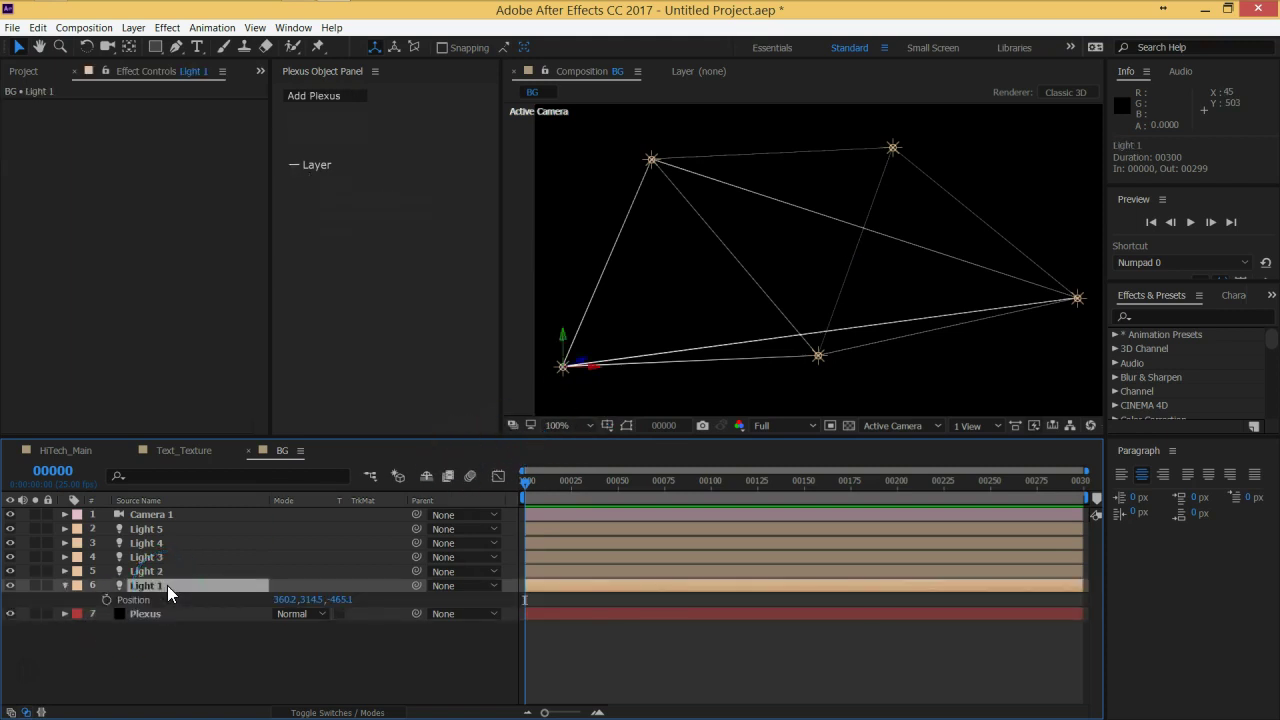
click(167, 571)
ctrl+click(167, 528)
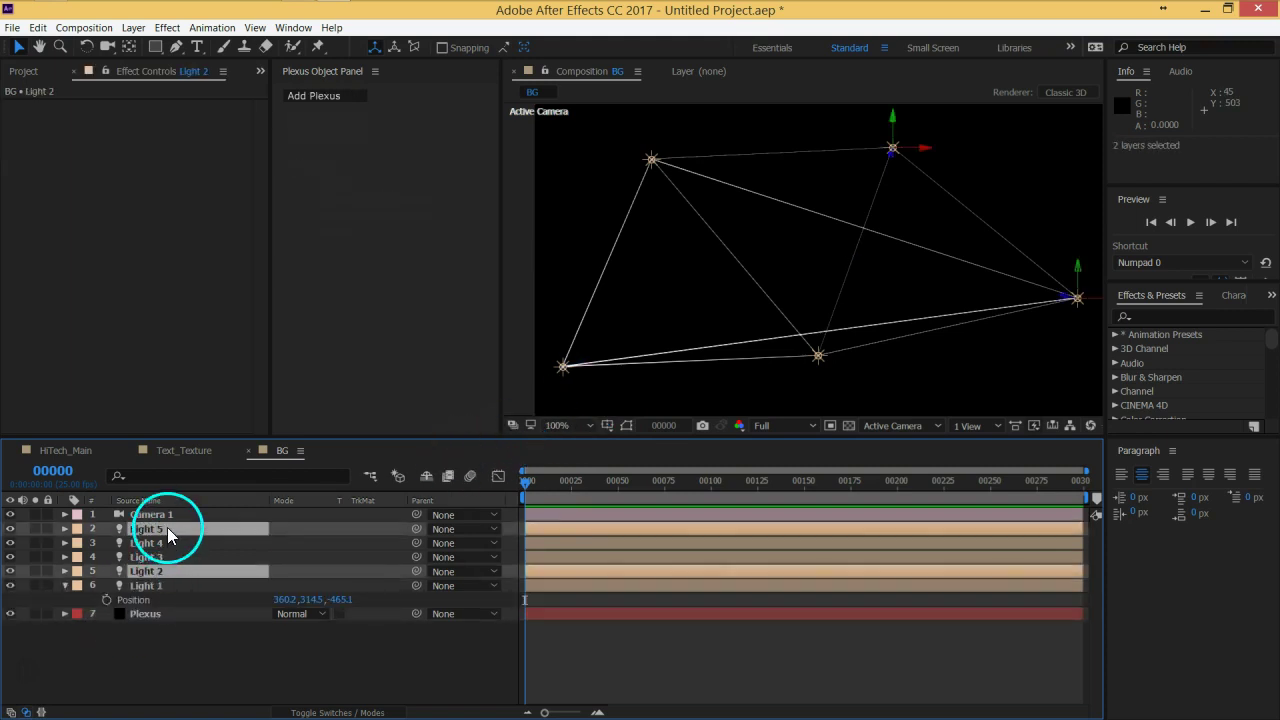
ctrl+click(162, 545)
ctrl+click(163, 553)
key(p)
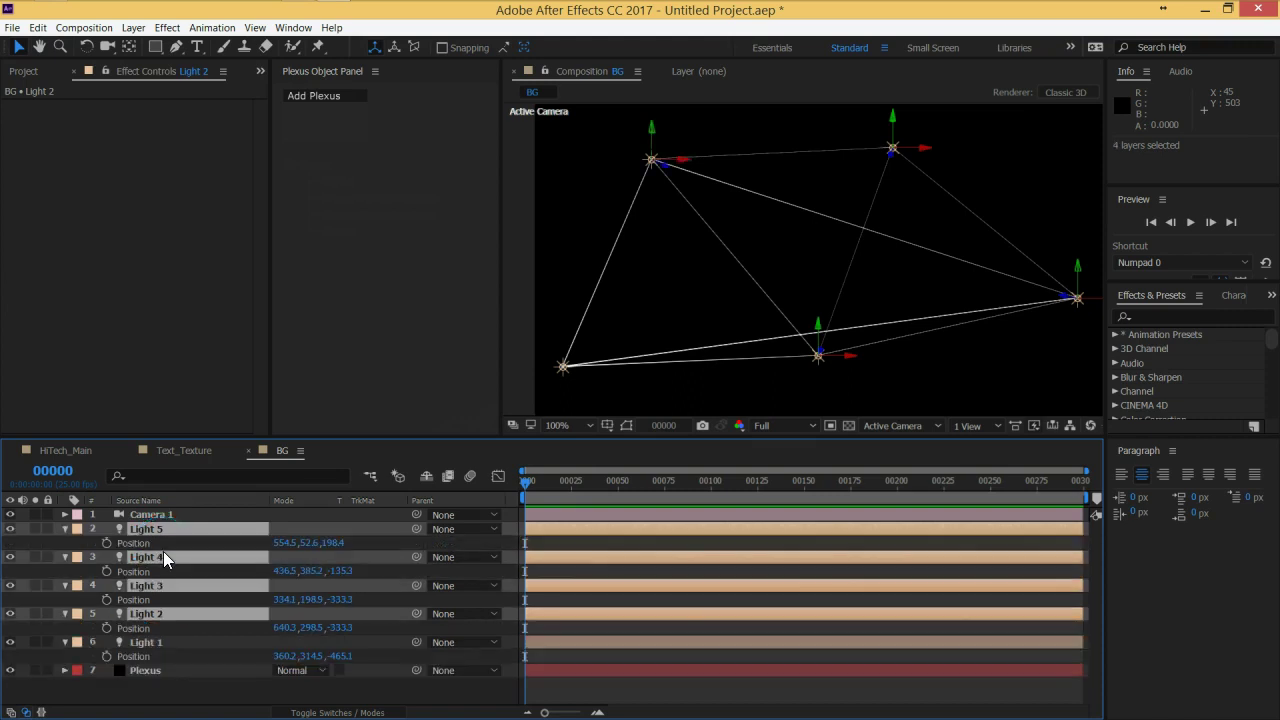
drag(357, 443, 357, 384)
click(200, 663)
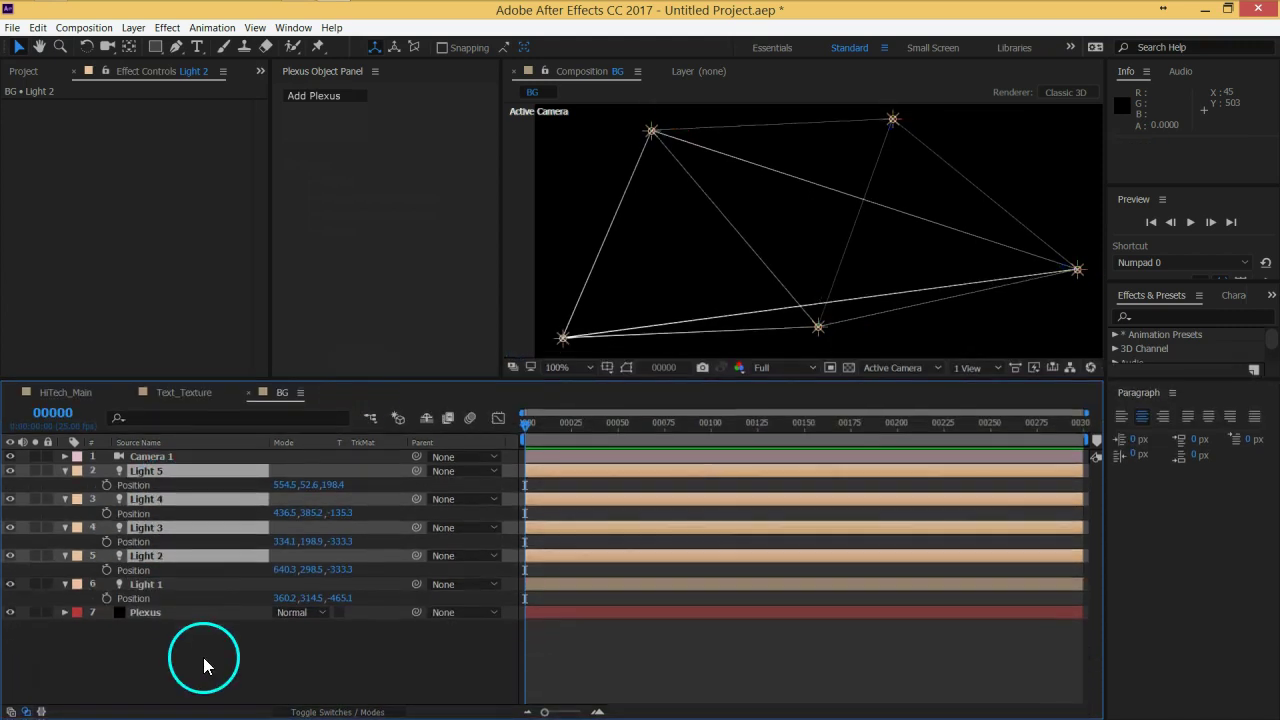
- Add the expression wiggle(.2,50) to the Position of Light 1
click(151, 588)
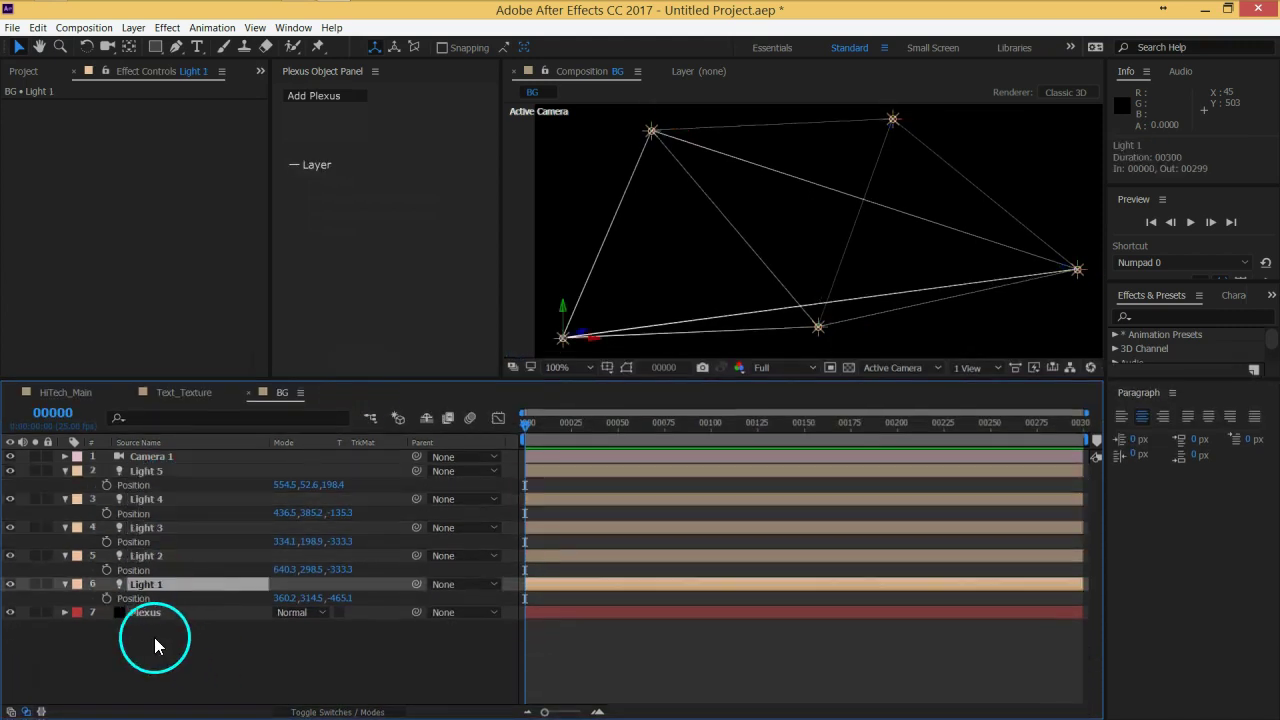
alt+click(106, 598)
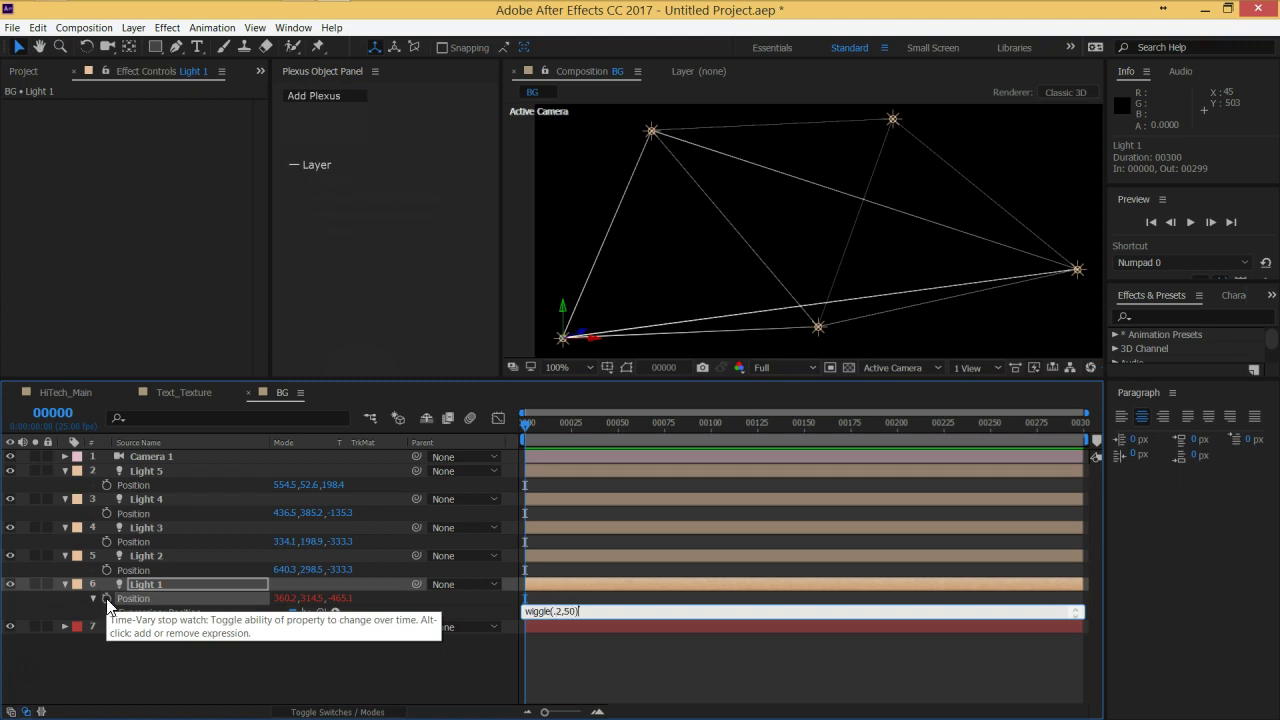
key(KP_Enter)
- Preview the composition to check Light 1's wiggle motion, with the frame's lower area in view
key(space)
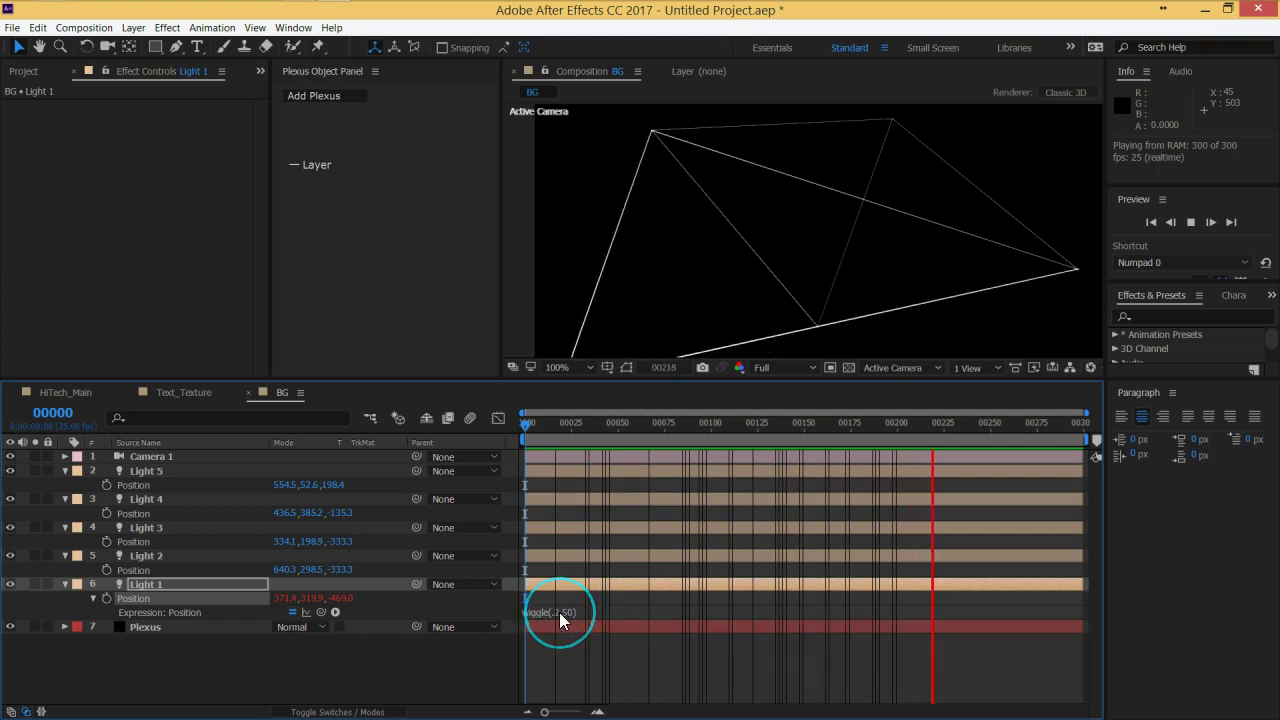
key(space)
key(space)
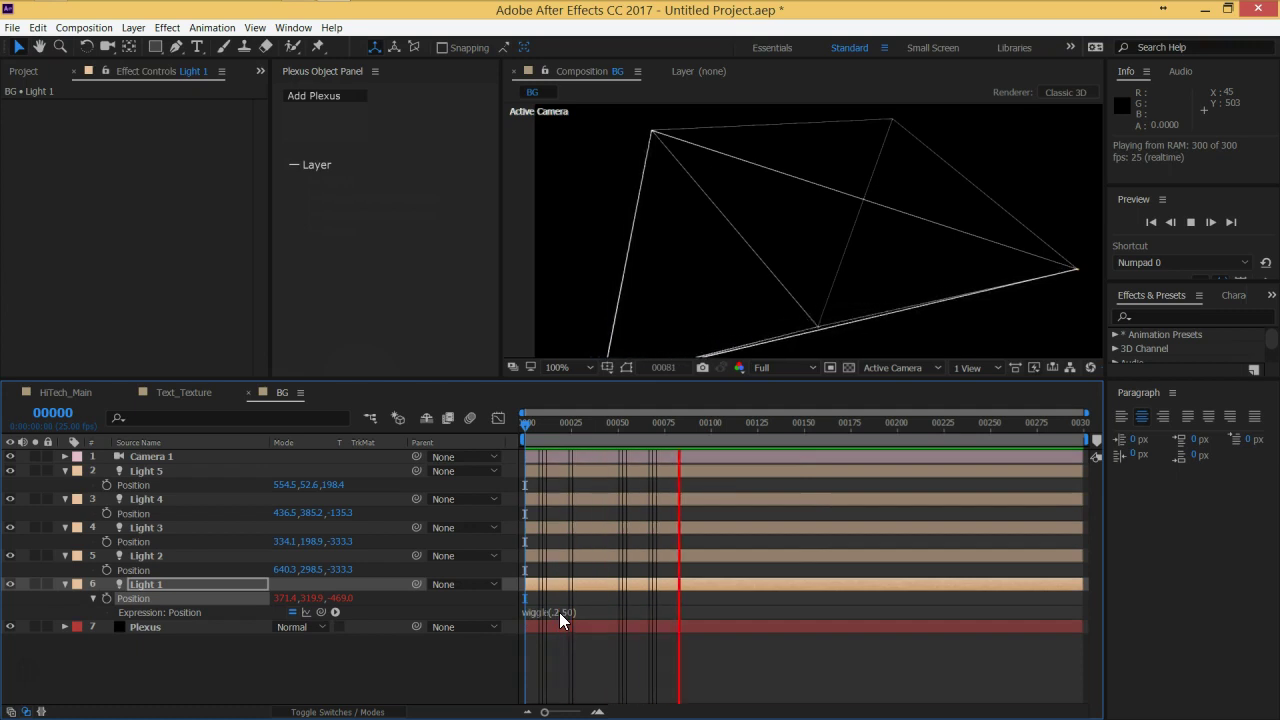
key(space)
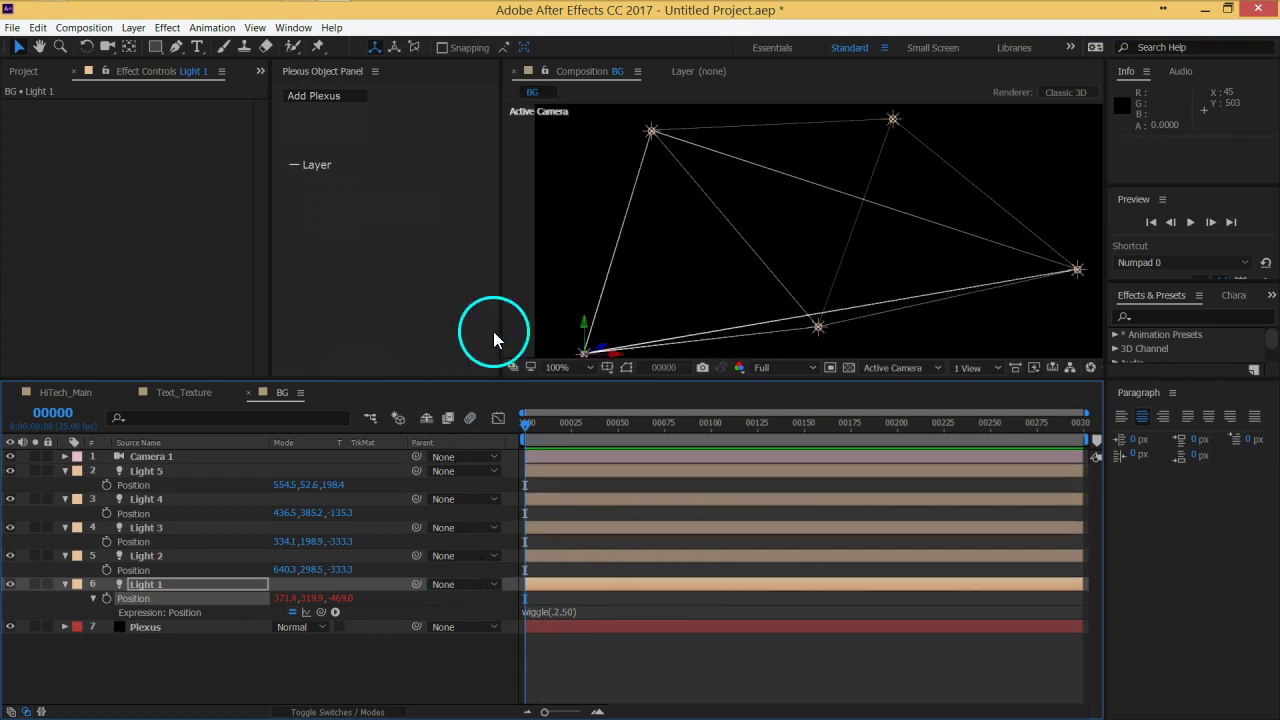
click(527, 262)
key(comma)
key(h)
key(period)
drag(751, 277, 801, 241)
key(v)
key(space)
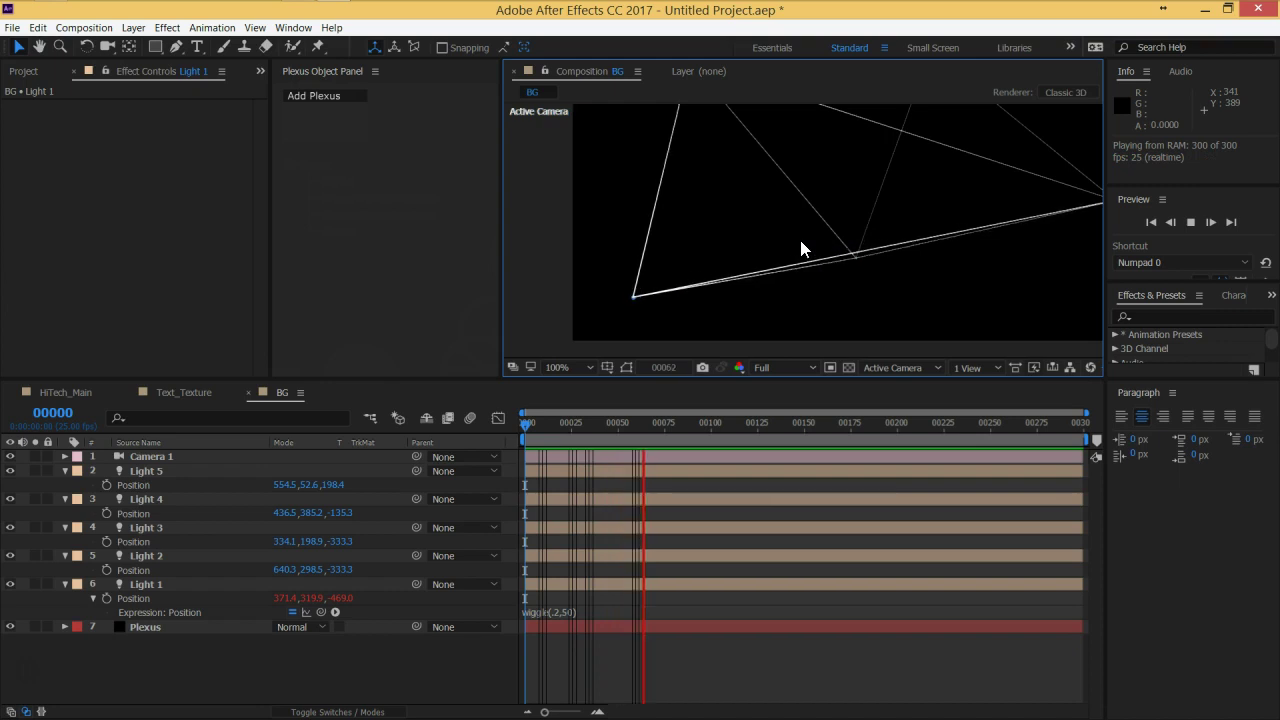
key(space)
click(642, 360)
- Copy only the expression from Light 1's Position property
click(569, 610)
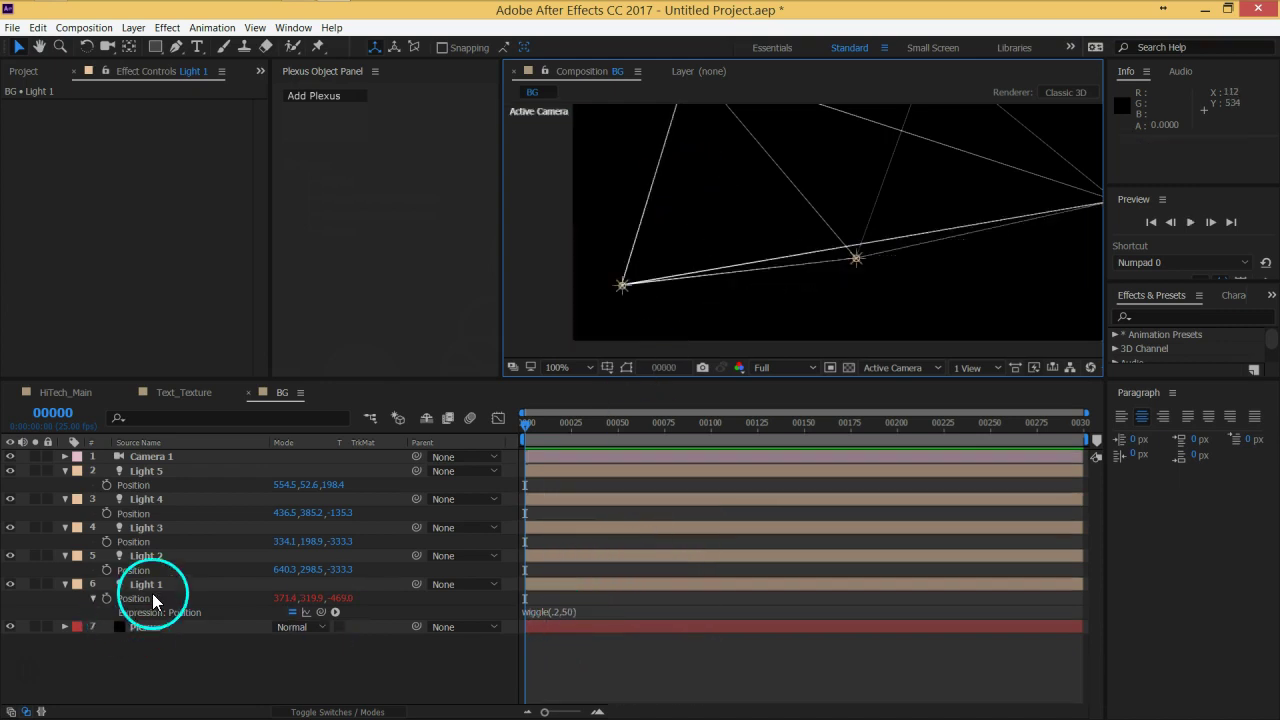
click(187, 597)
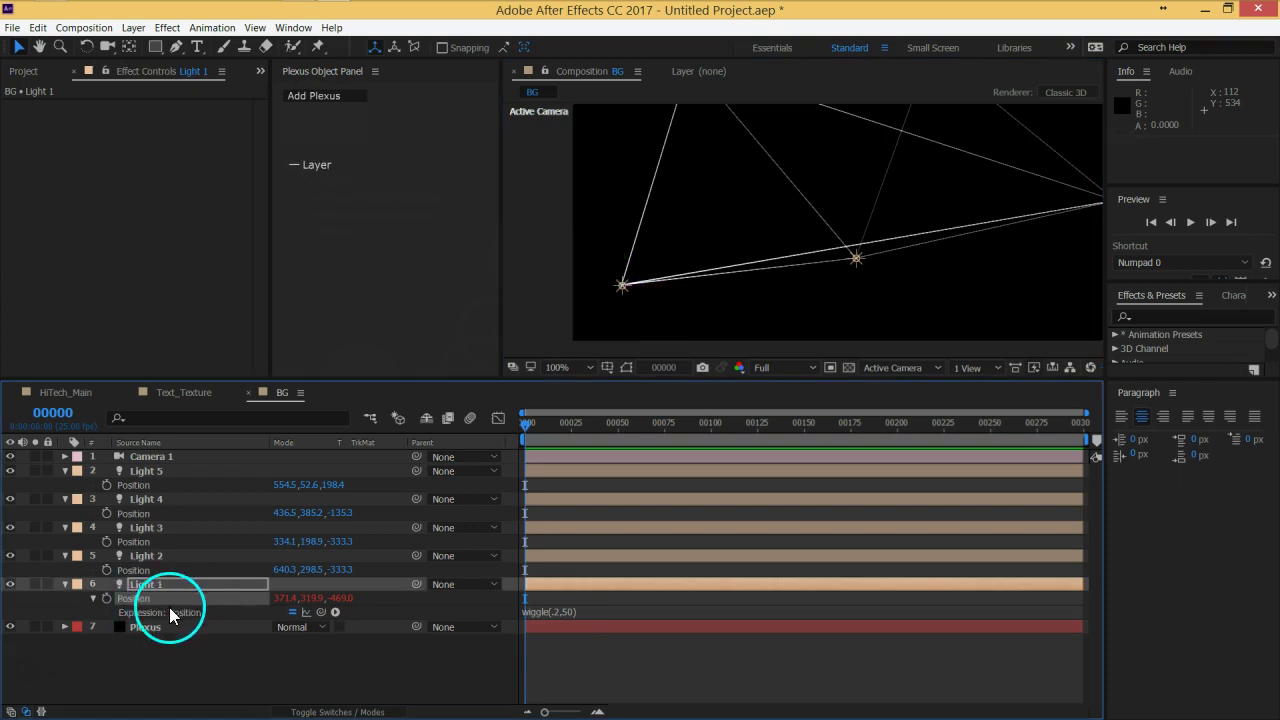
click(169, 607)
click(200, 602)
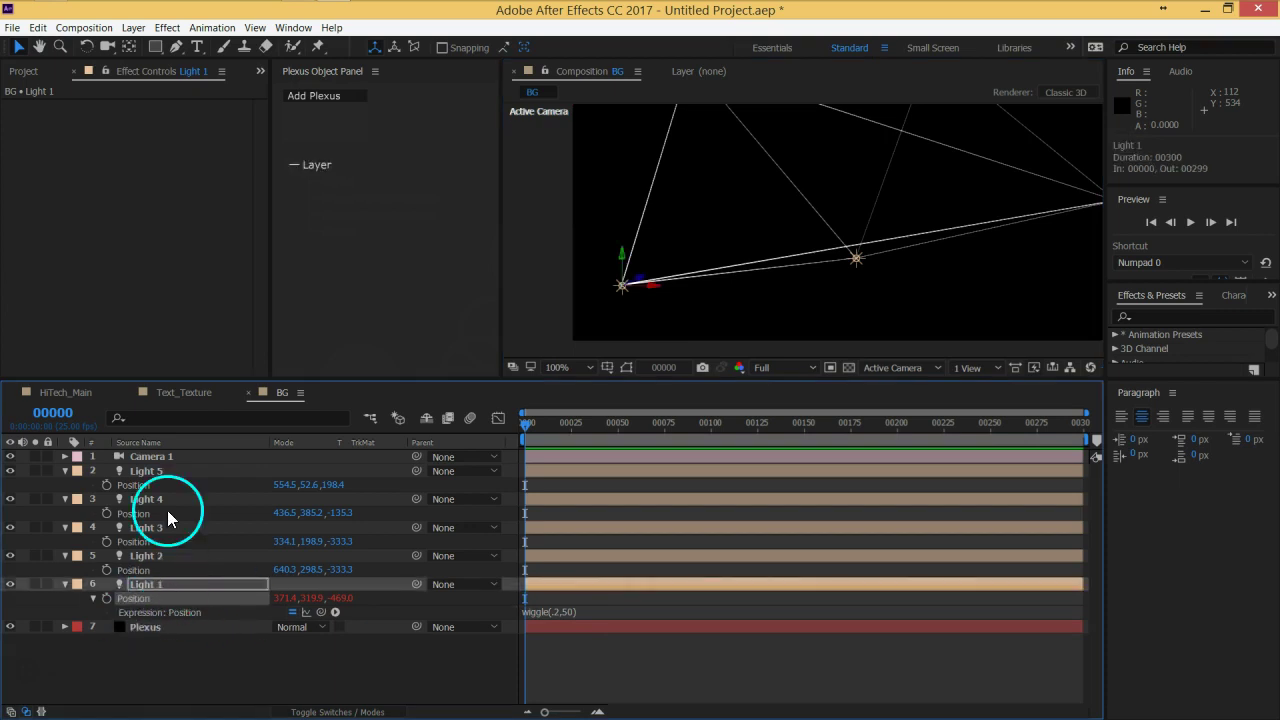
click(38, 28)
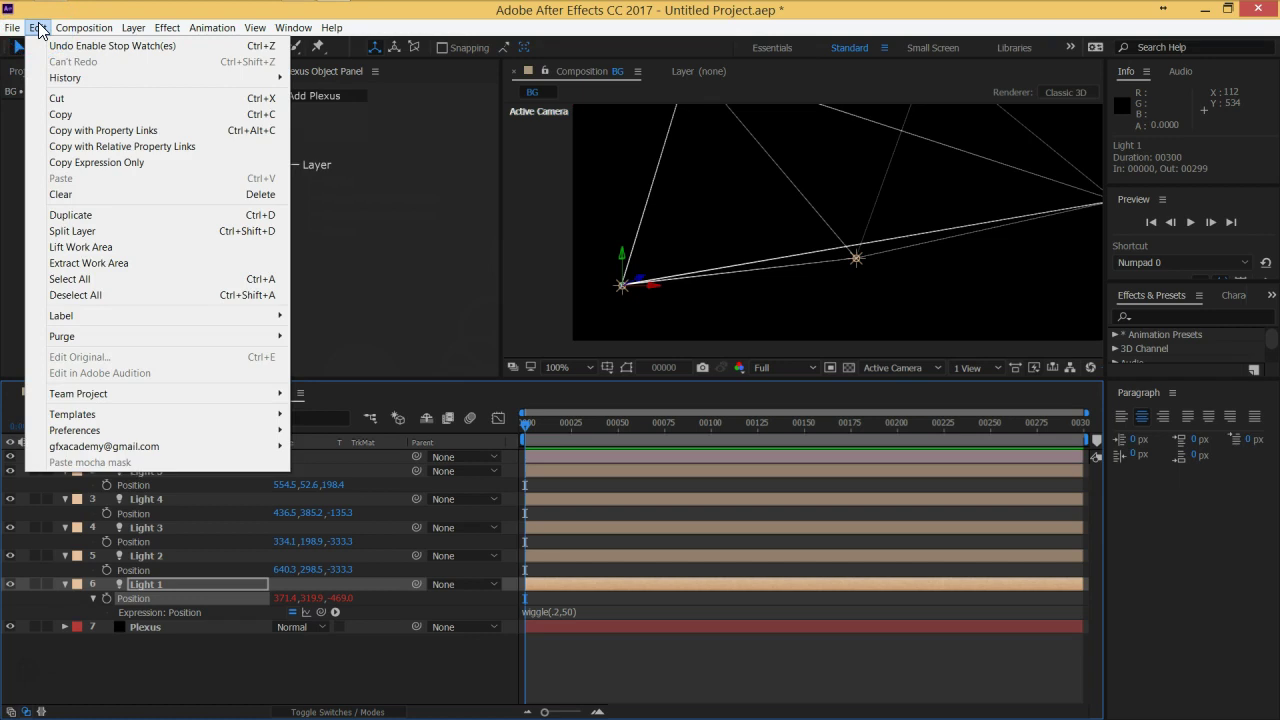
click(120, 162)
- Paste the copied Position expression onto Light 2, Light 3, Light 4 and Light 5
click(145, 555)
ctrl+click(150, 527)
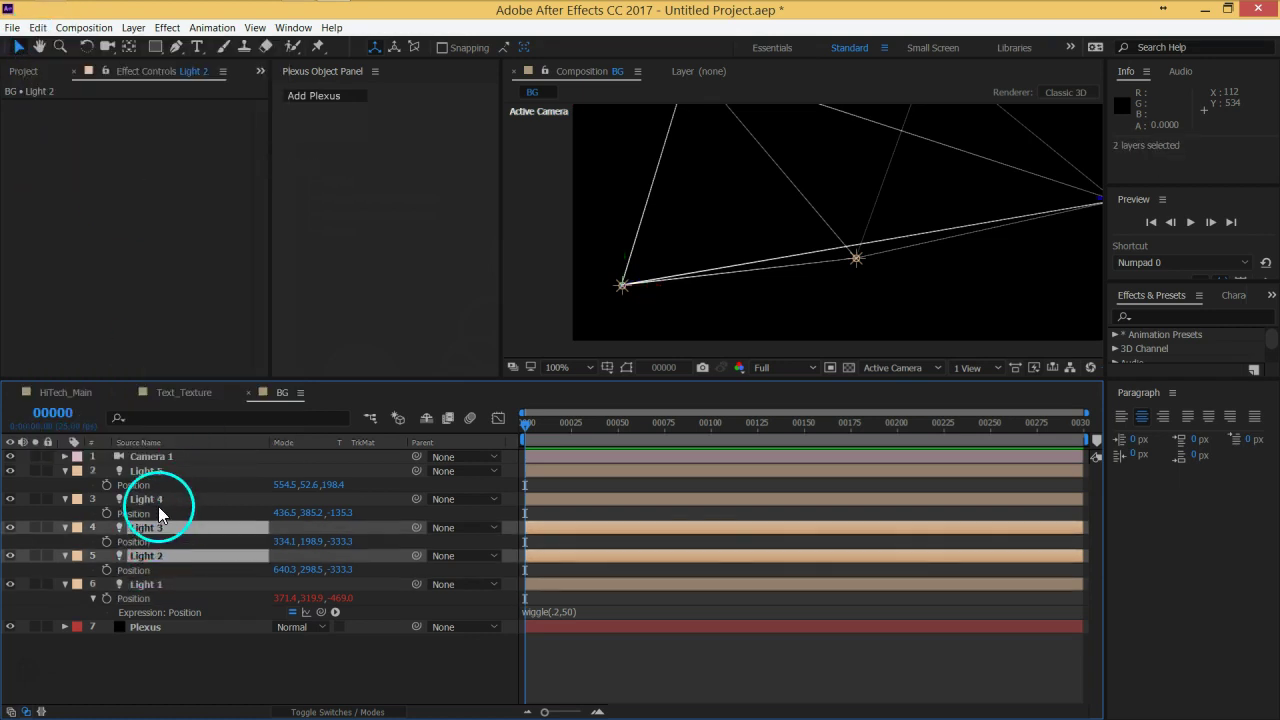
ctrl+click(158, 499)
ctrl+click(158, 476)
click(38, 28)
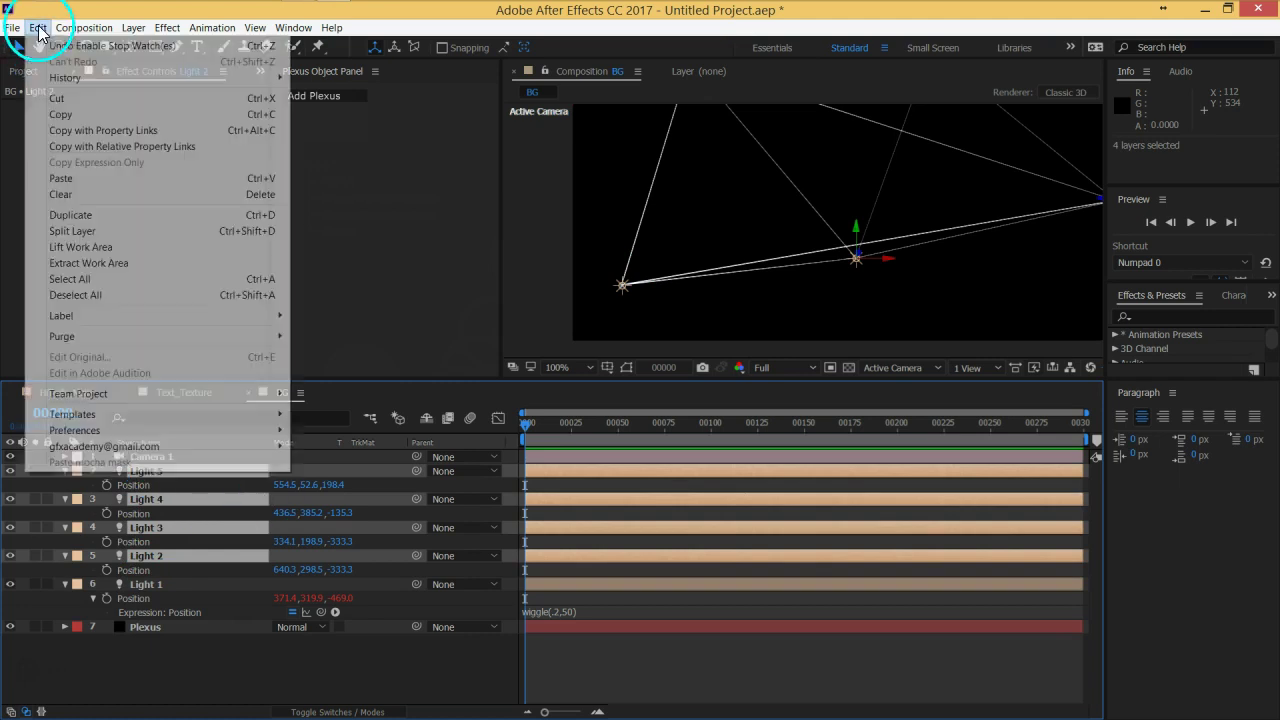
click(79, 179)
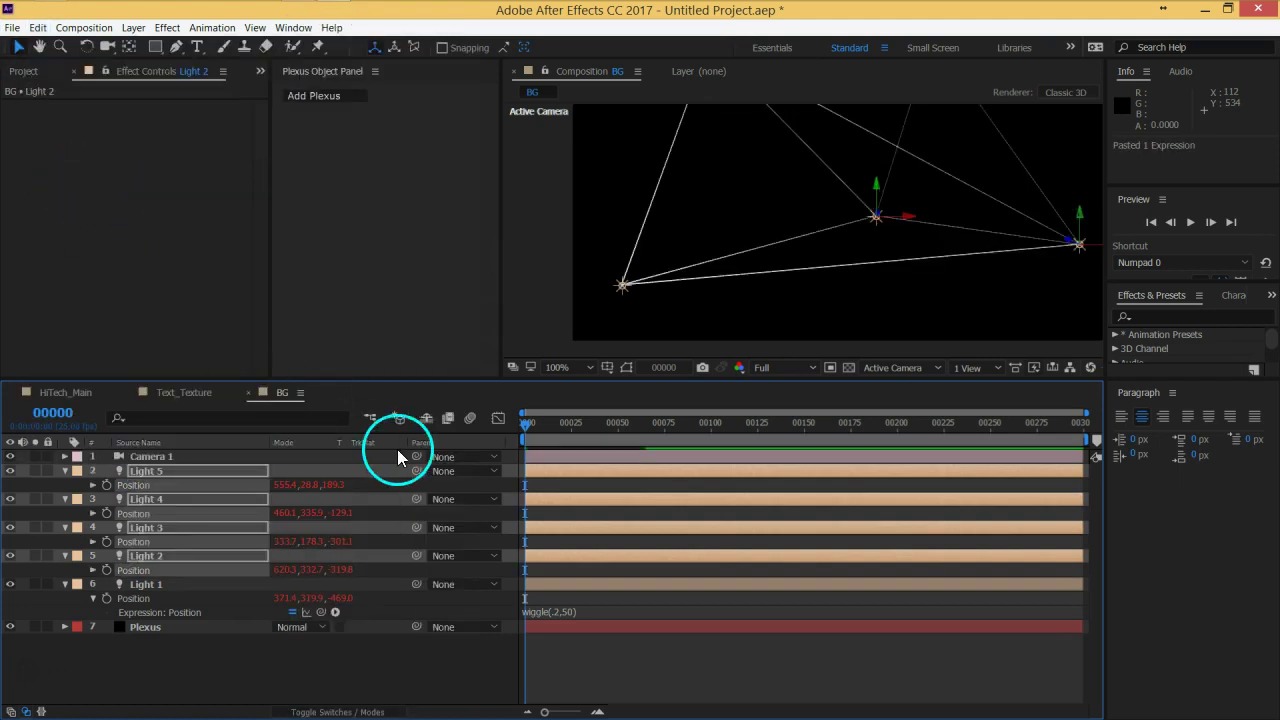
- Preview the composition to check the wiggle motion of all five lights together
key(h)
drag(857, 194, 777, 234)
click(491, 686)
key(v)
click(437, 669)
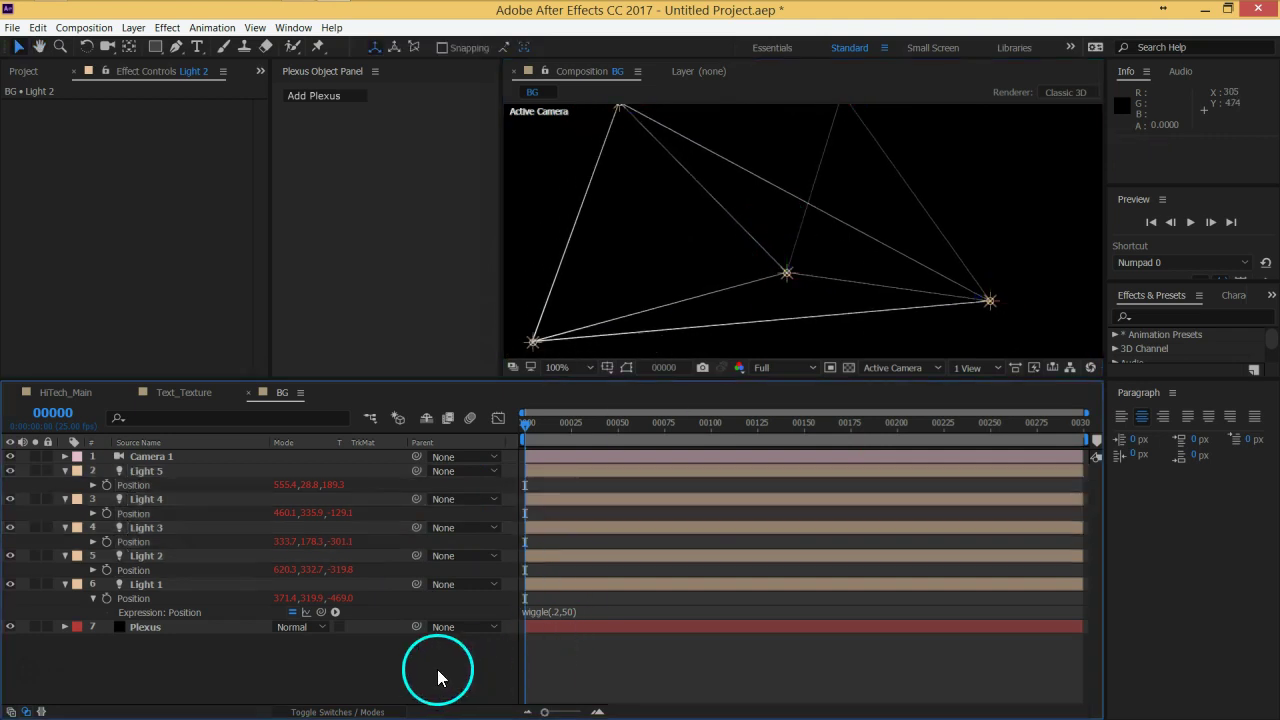
key(space)
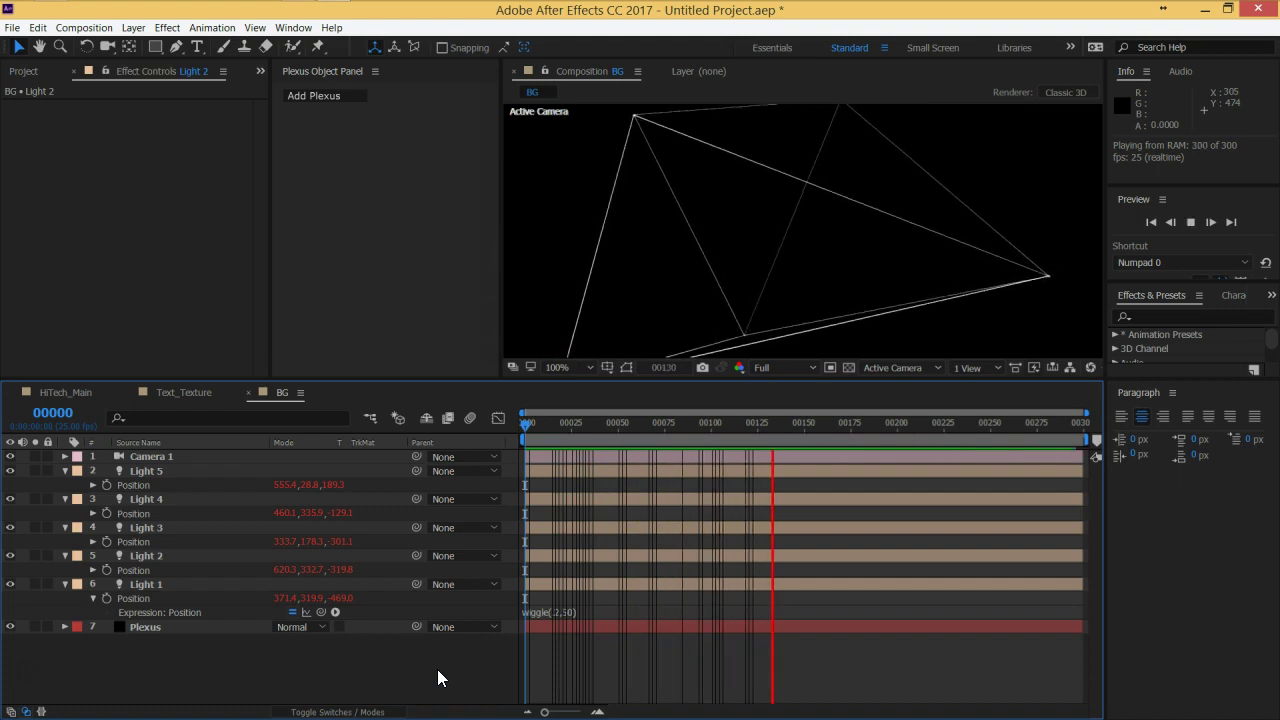
key(space)
click(602, 613)
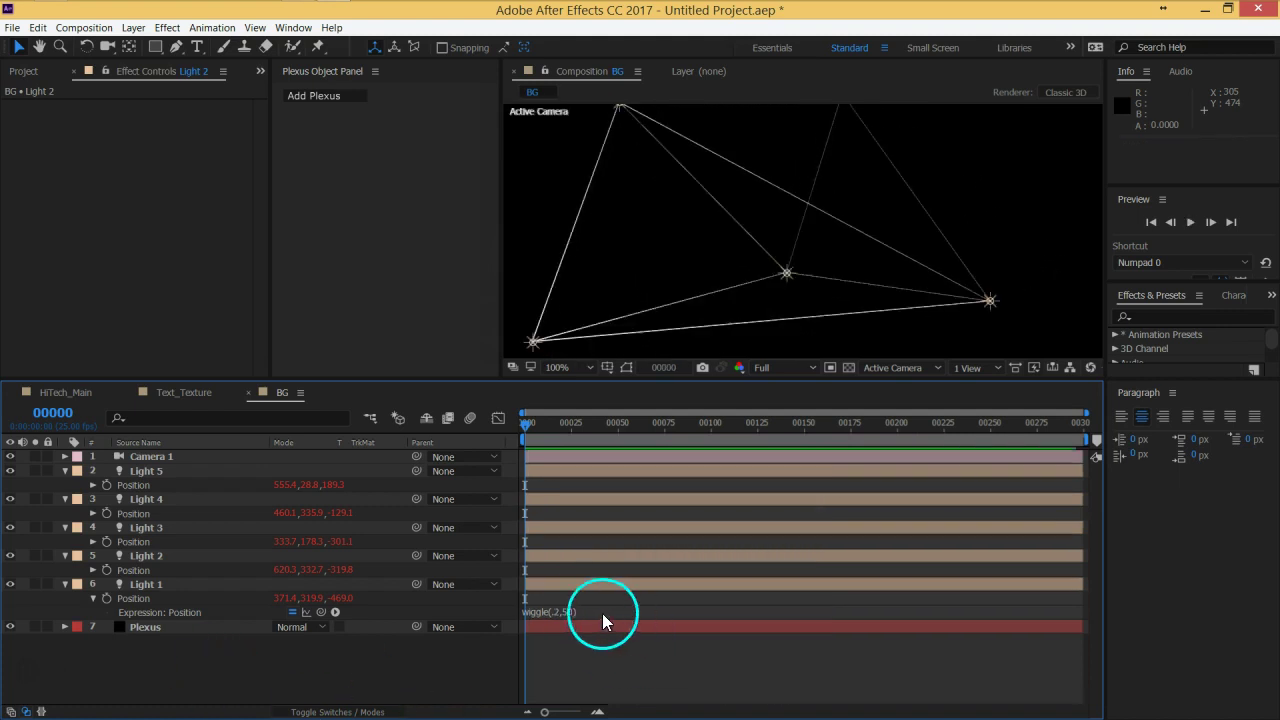
- Collapse the properties of all five light layers in the timeline
click(153, 555)
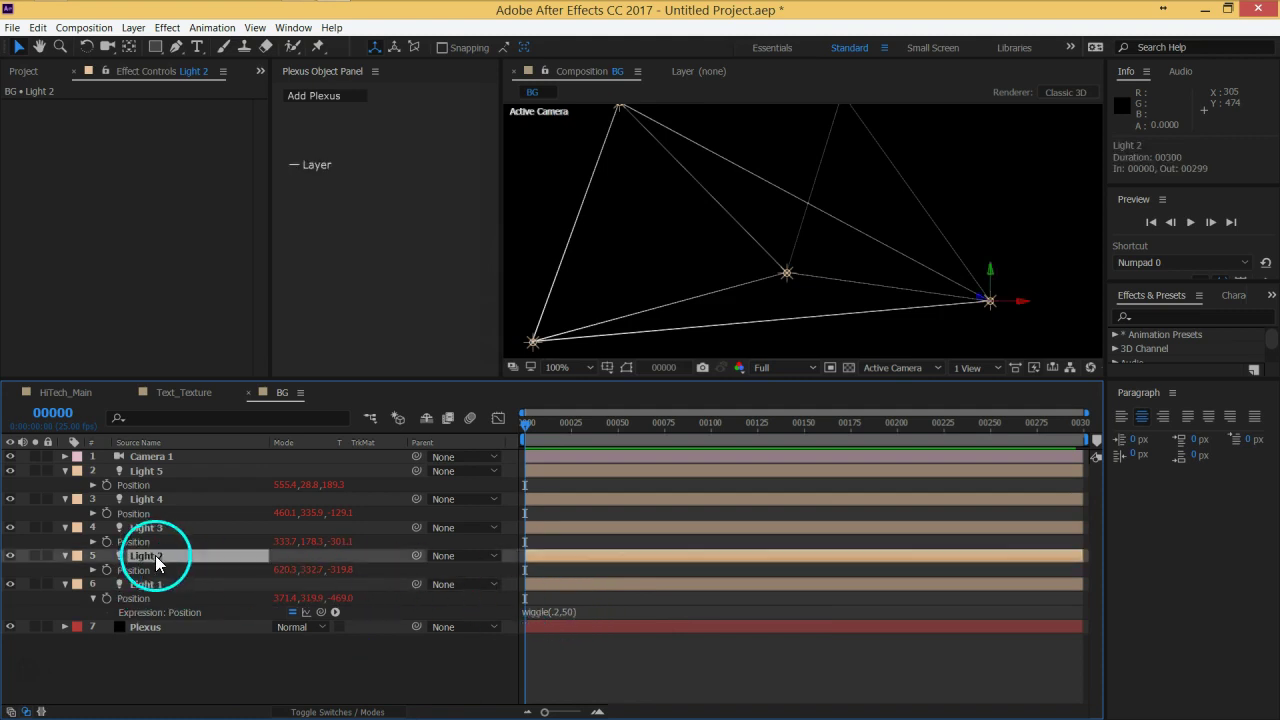
click(65, 555)
click(65, 569)
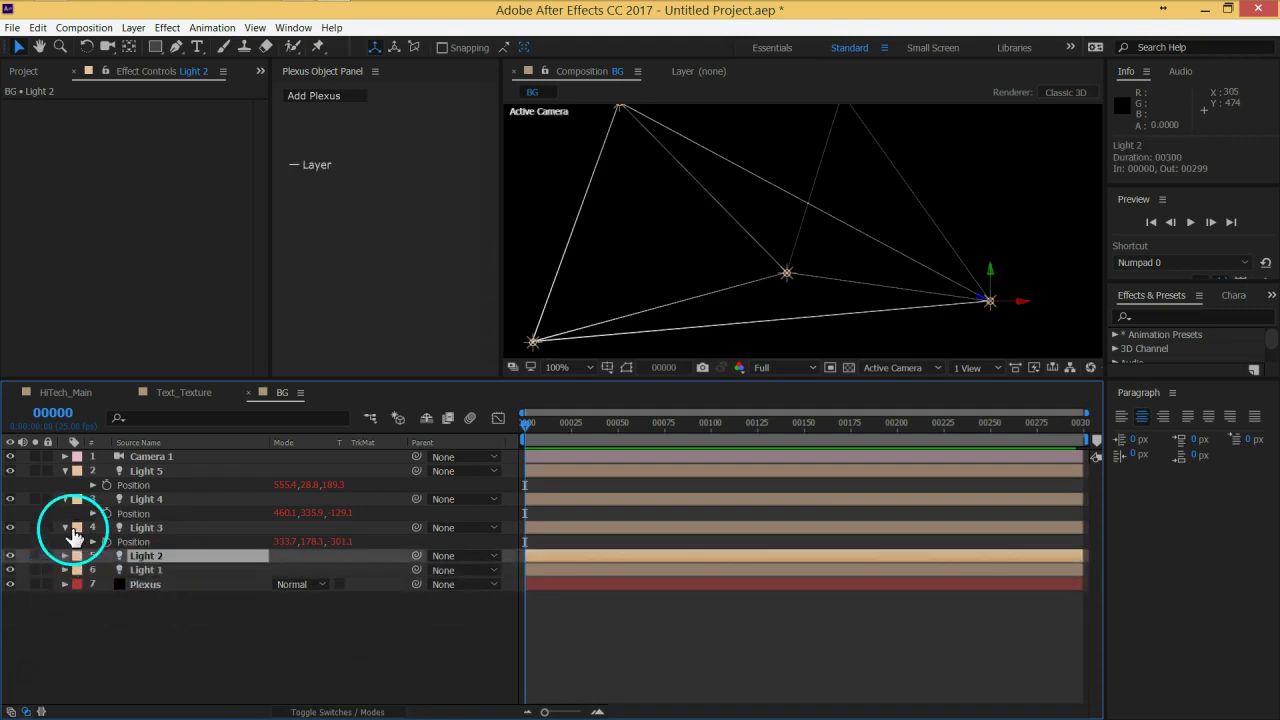
click(65, 527)
click(65, 499)
click(65, 470)
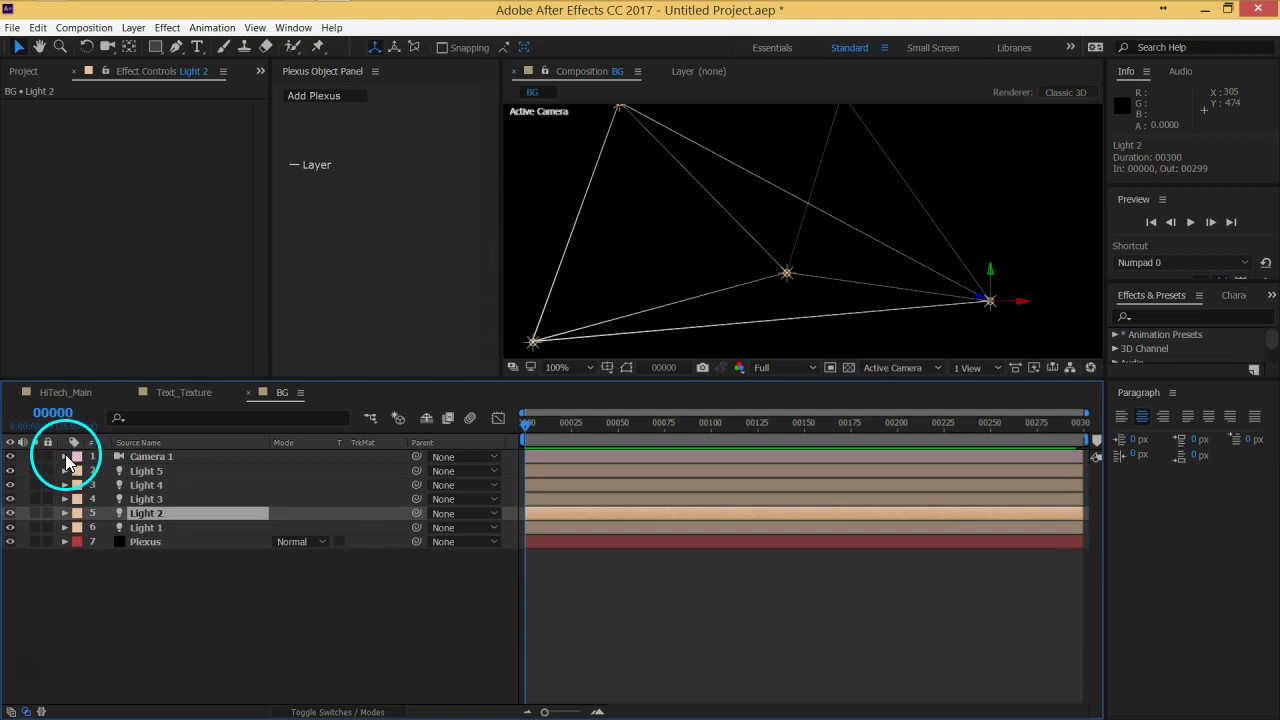
- Change Light 4's Position expression to wiggle(.3,50)
click(172, 487)
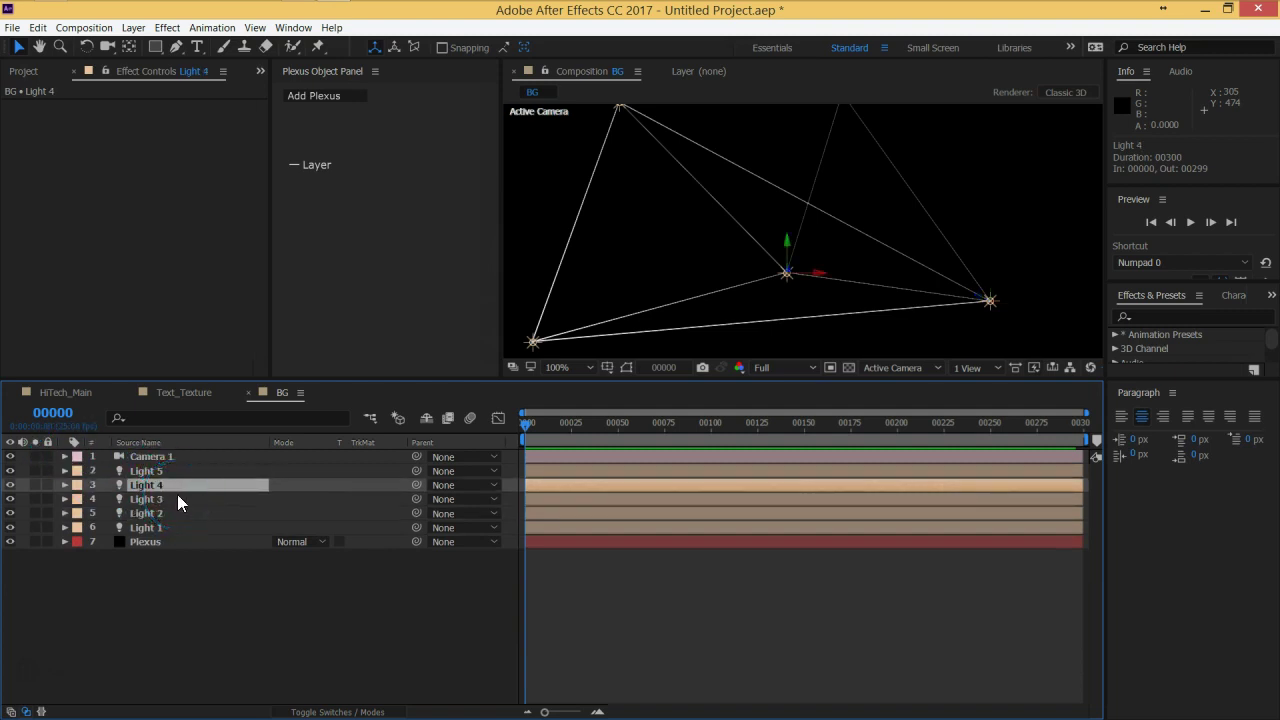
key(ctrl+v)
click(555, 512)
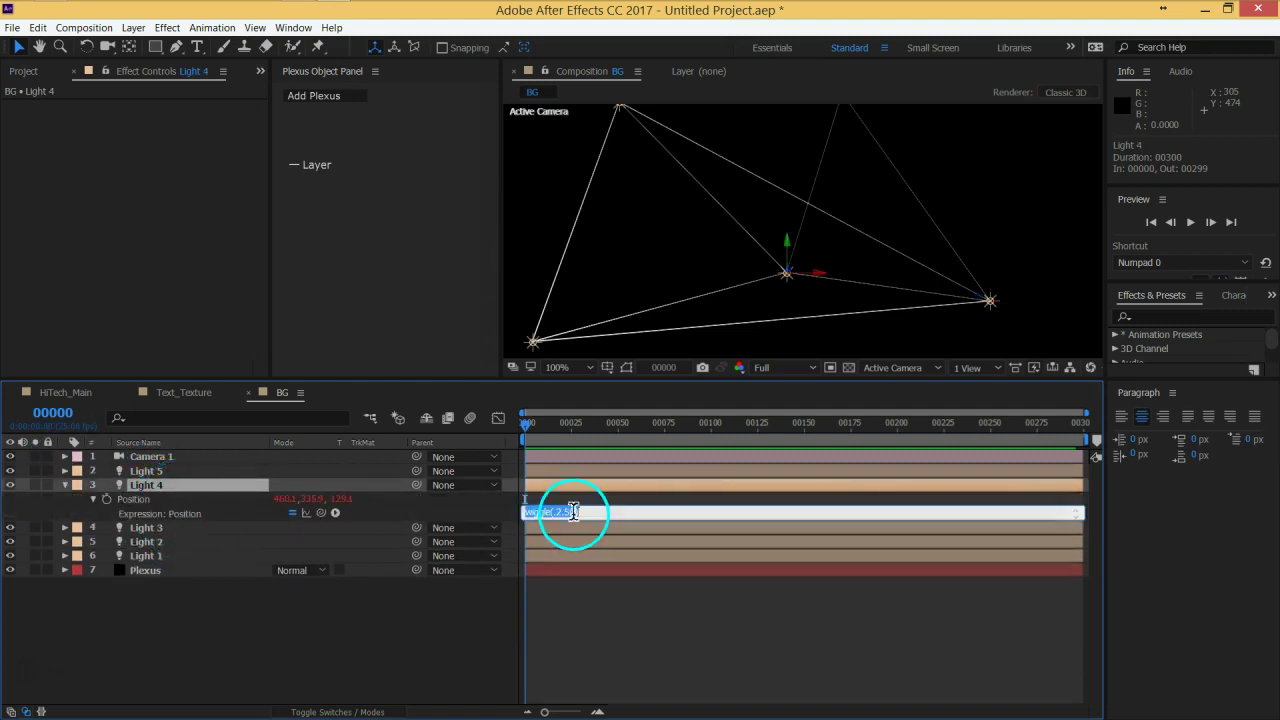
key(BackSpace)
text(3)
key(KP_Enter)
- Change Light 2's Position expression to wiggle(.2,70)
click(177, 528)
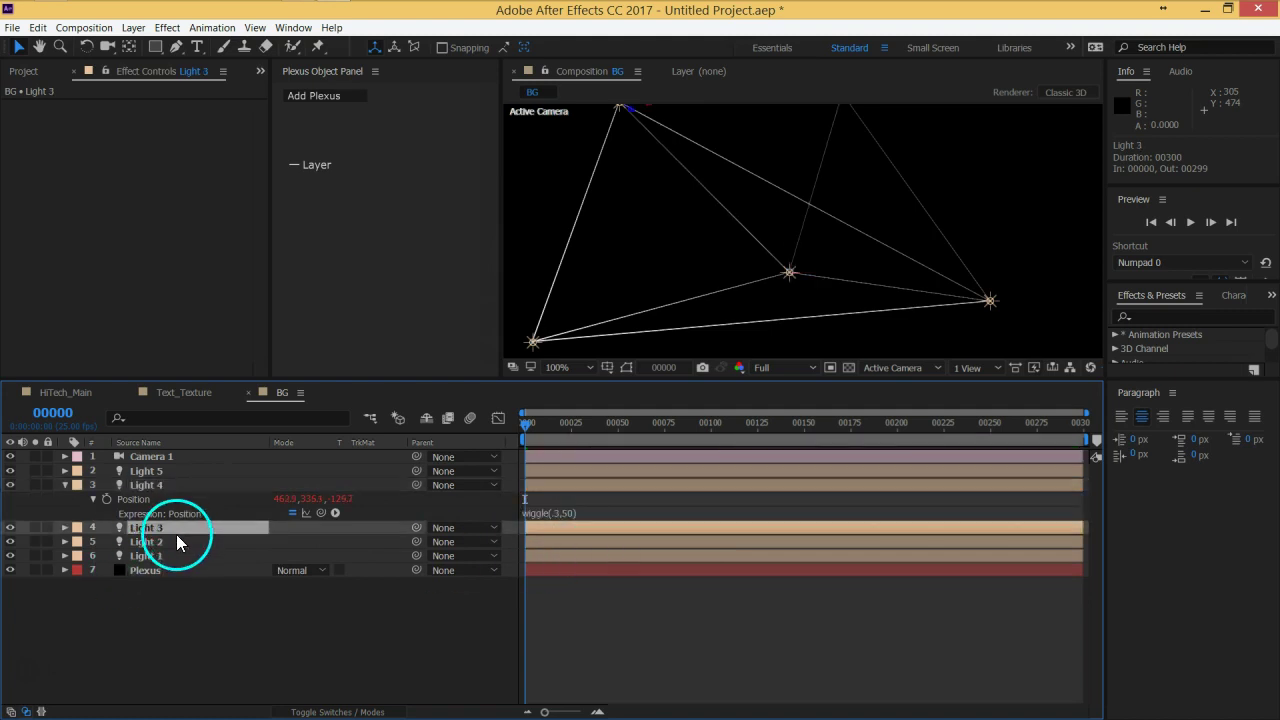
click(173, 542)
key(ctrl+v)
click(569, 568)
key(BackSpace)
text(7)
key(KP_Enter)
- Preview the varied light motion with the whole composition shown at 50% zoom
key(comma)
key(comma)
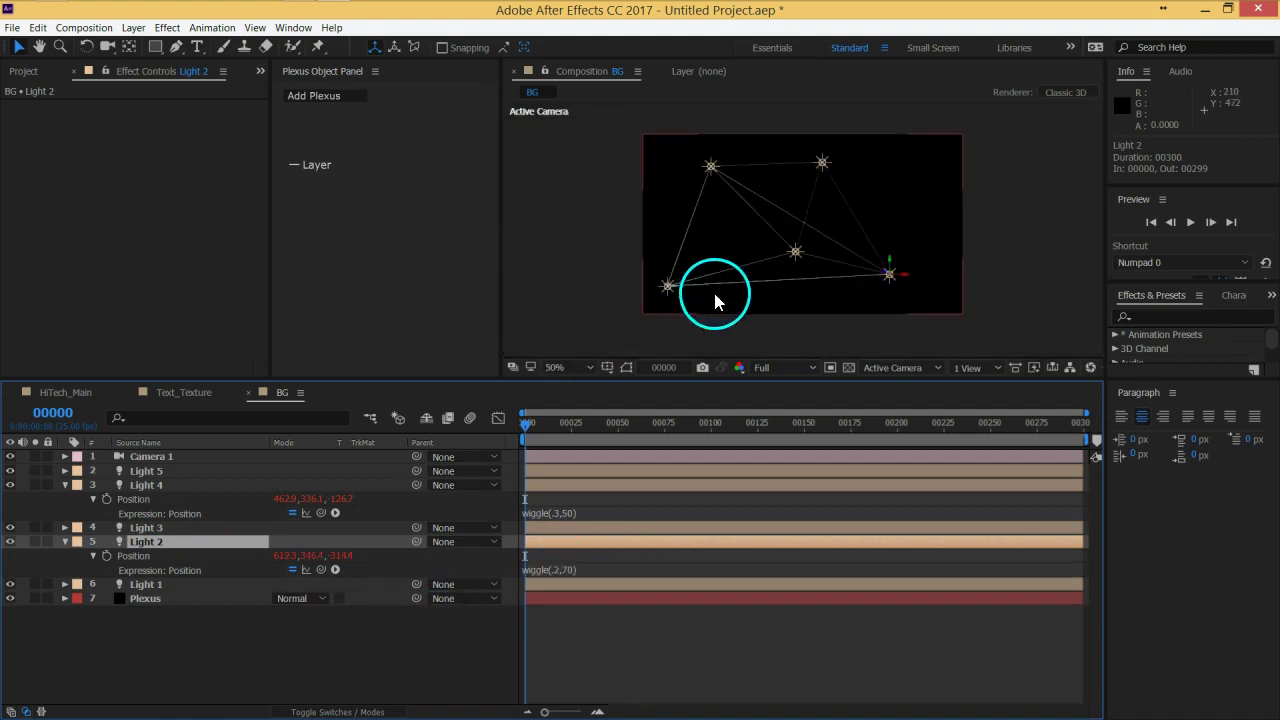
key(KP_0)
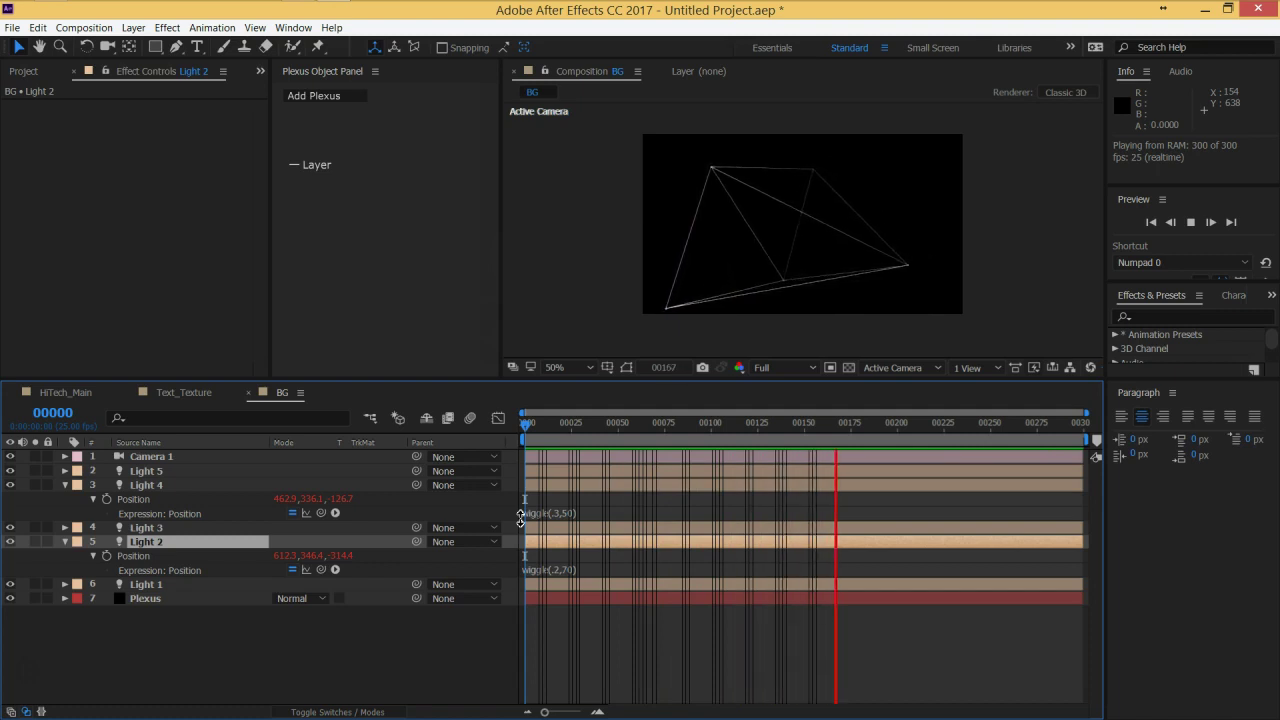
key(KP_0)
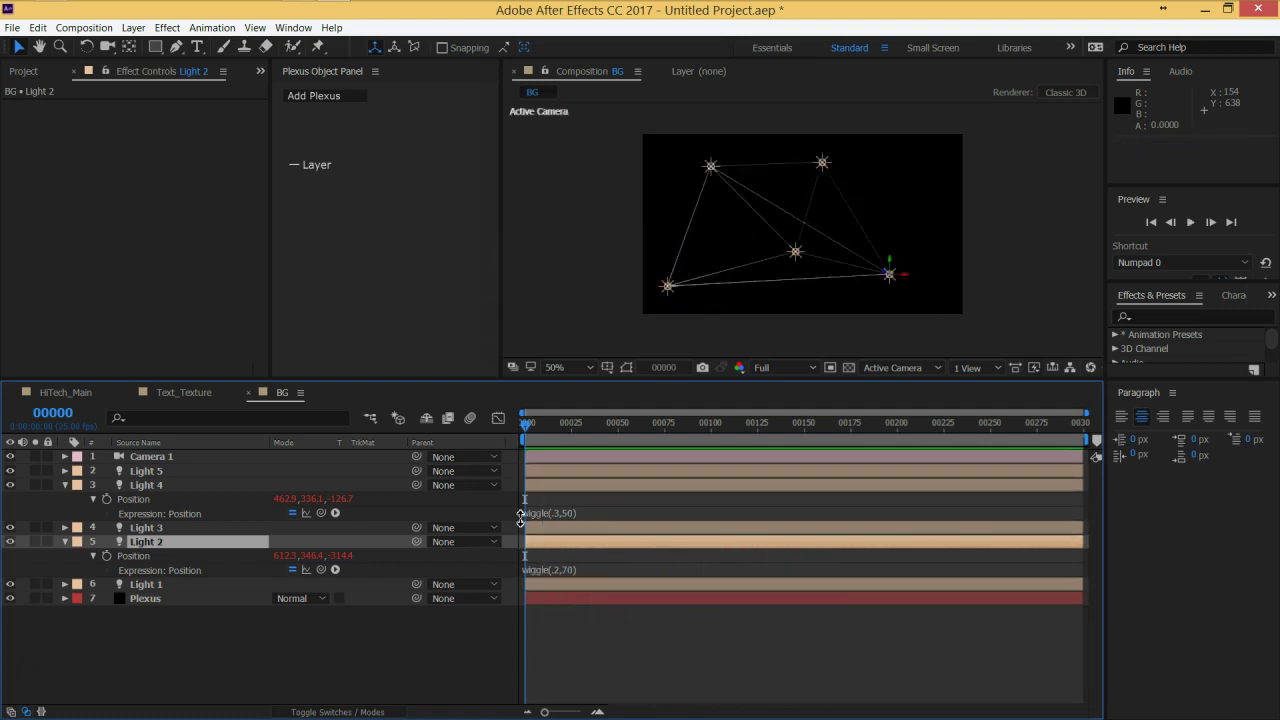
- Collapse the expanded light layers, then duplicate Light 5 and move the copy horizontally just beyond the frame's right edge
click(65, 485)
click(65, 527)
key(ctrl+Up)
key(ctrl+Up)
key(ctrl+Up)
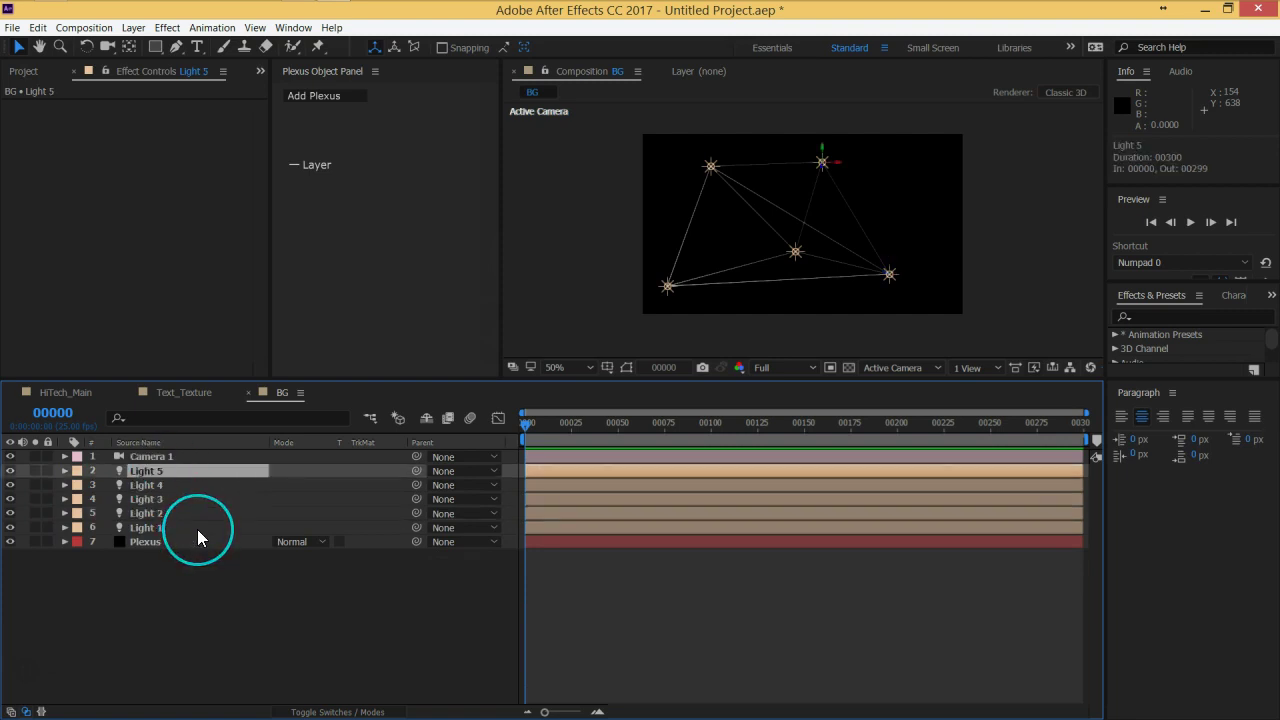
key(ctrl+d)
drag(838, 163, 1000, 168)
- Duplicate Light 6 and move the copy horizontally beyond the frame's left edge, to an X position of about -349
click(165, 475)
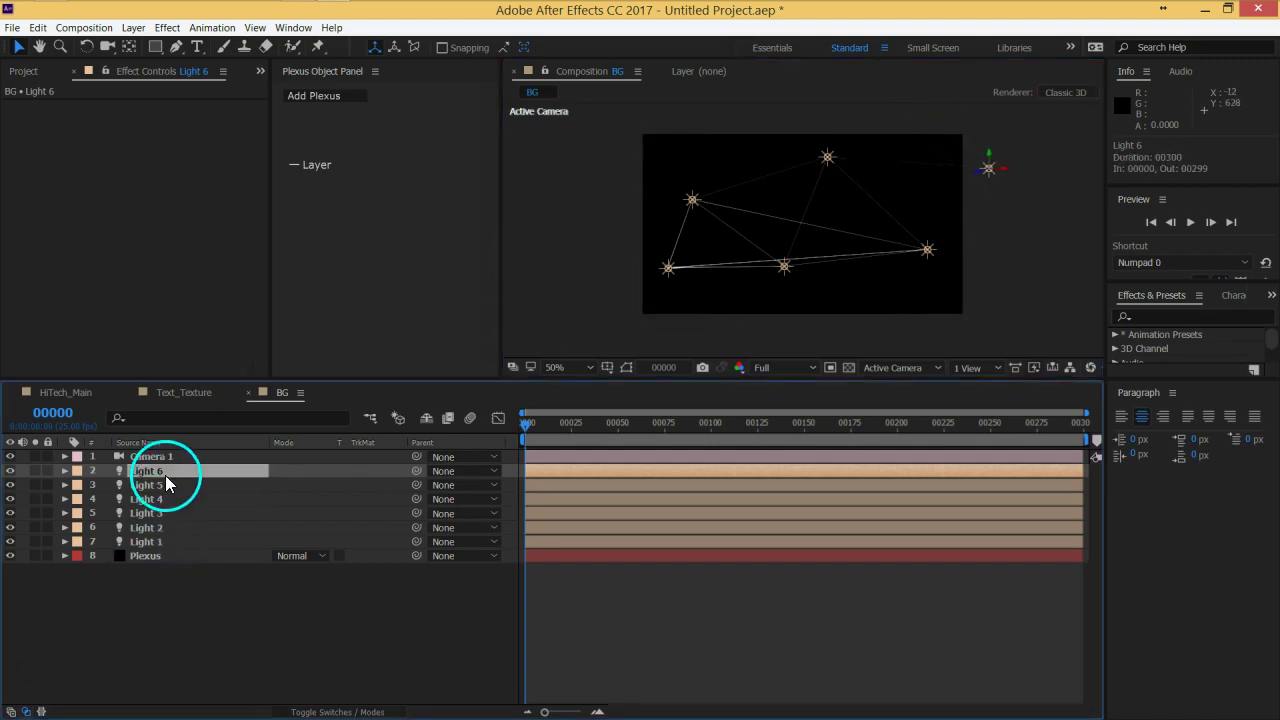
key(ctrl+d)
drag(991, 178, 597, 178)
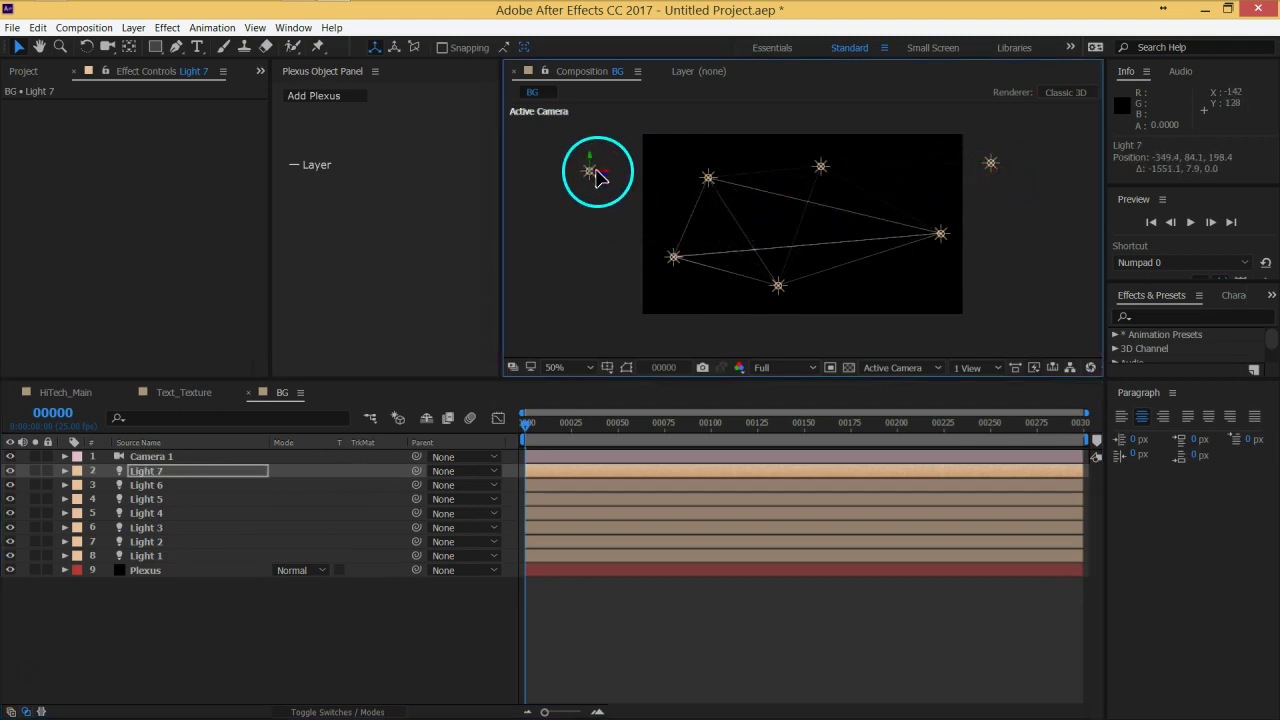
- Raise the Maximum Distance of the Plexus layer's Lines Renderer to 1353
click(170, 572)
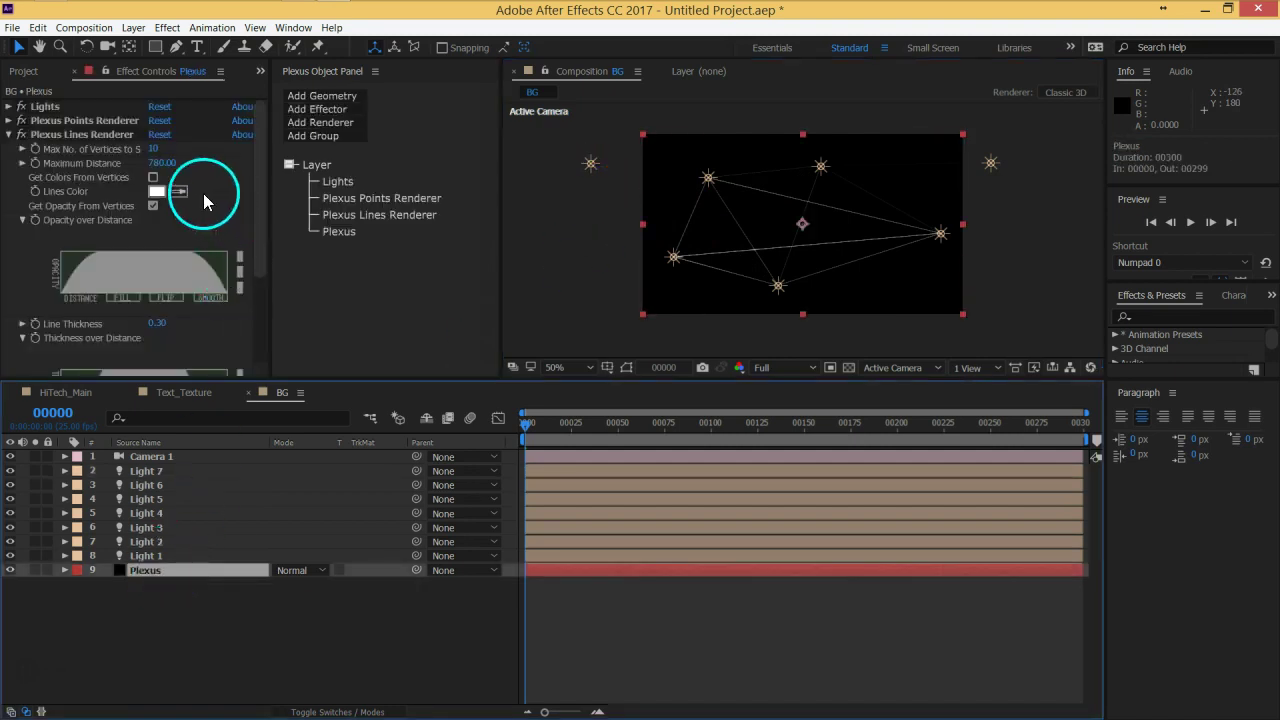
drag(160, 163, 556, 165)
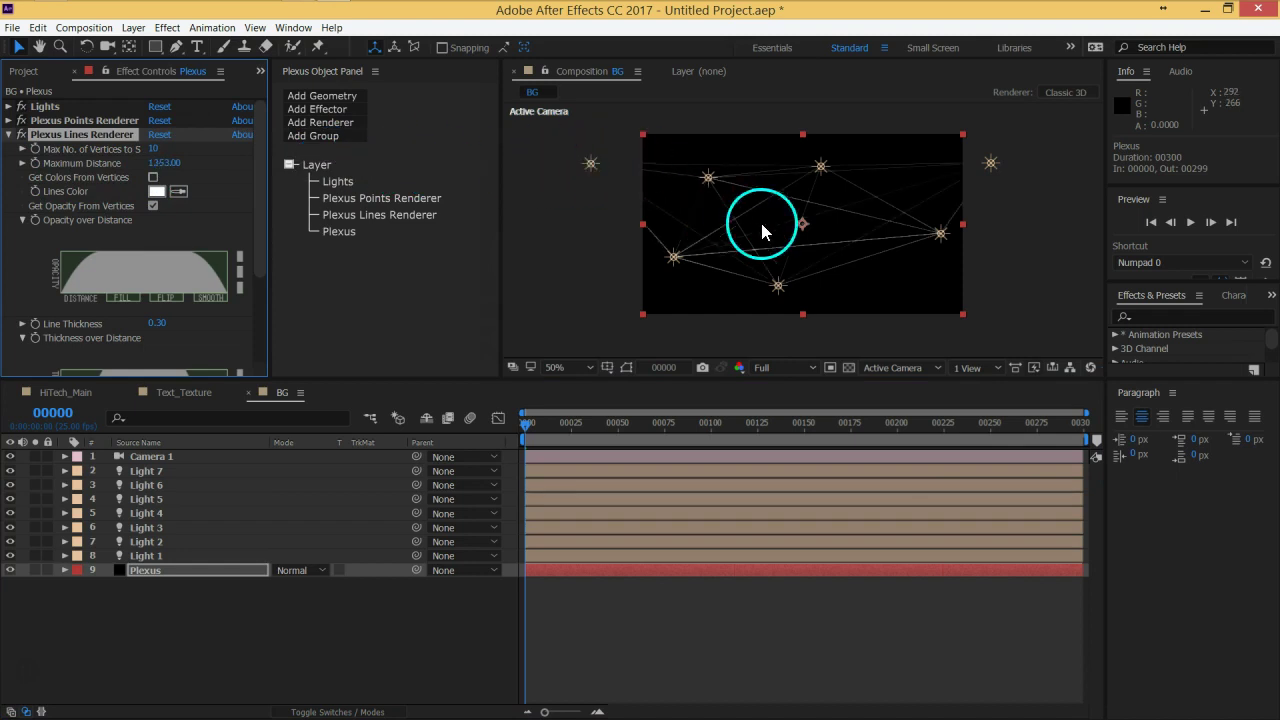
- Move Light 5 straight up by about 136 px to the frame's upper edge
drag(825, 182, 820, 114)
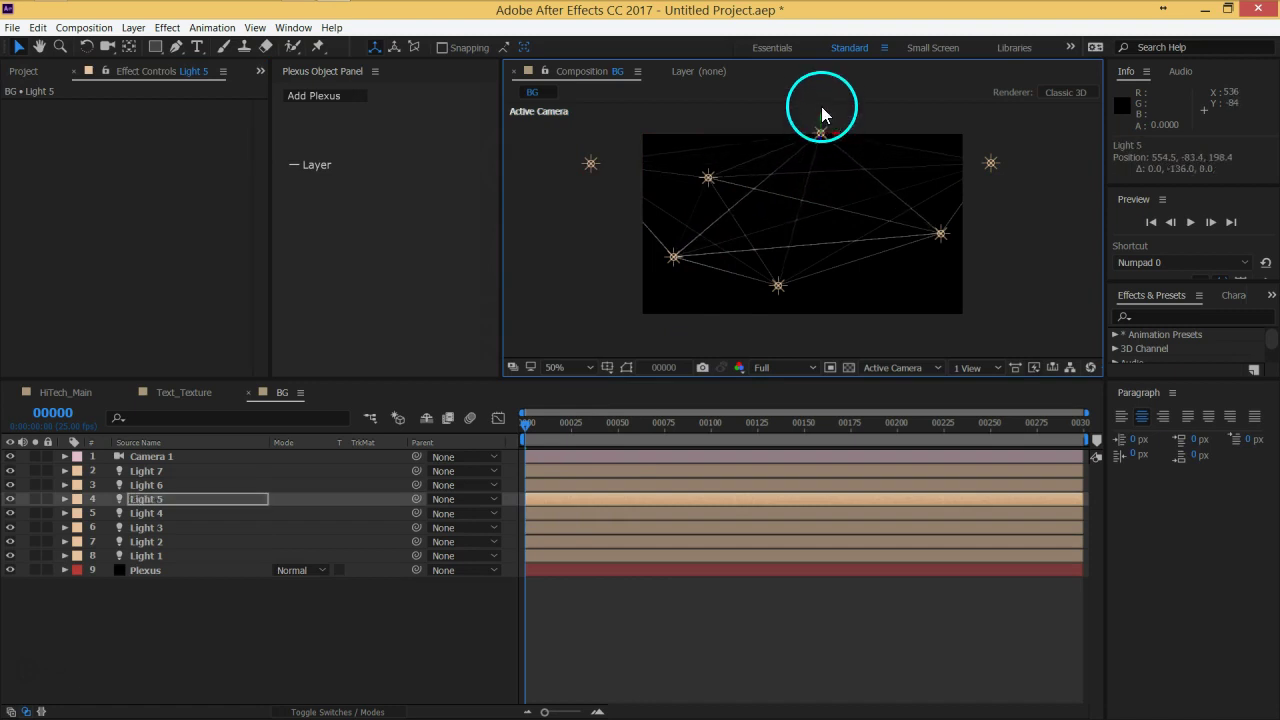
- Move Light 4 about 84 px right and 88 px down, Light 1 about 10 px left and 36 px down, and Light 2 down and left
click(782, 290)
drag(780, 298, 816, 336)
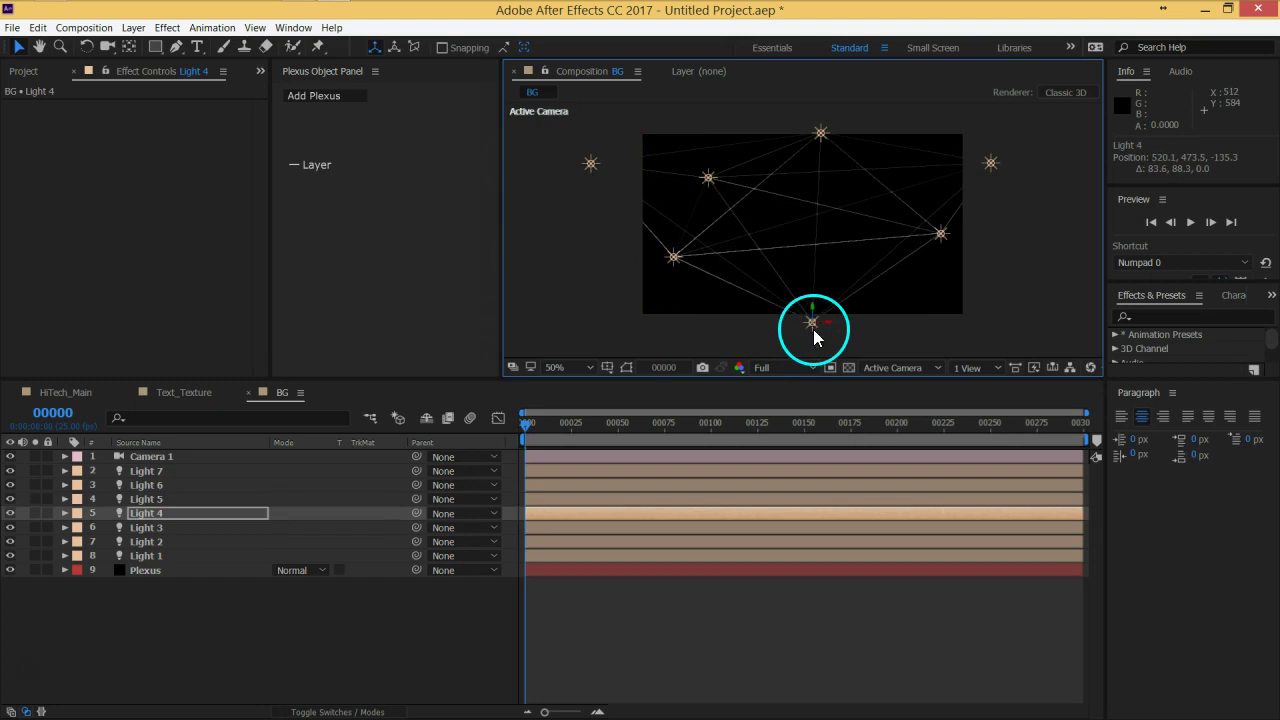
drag(676, 261, 664, 309)
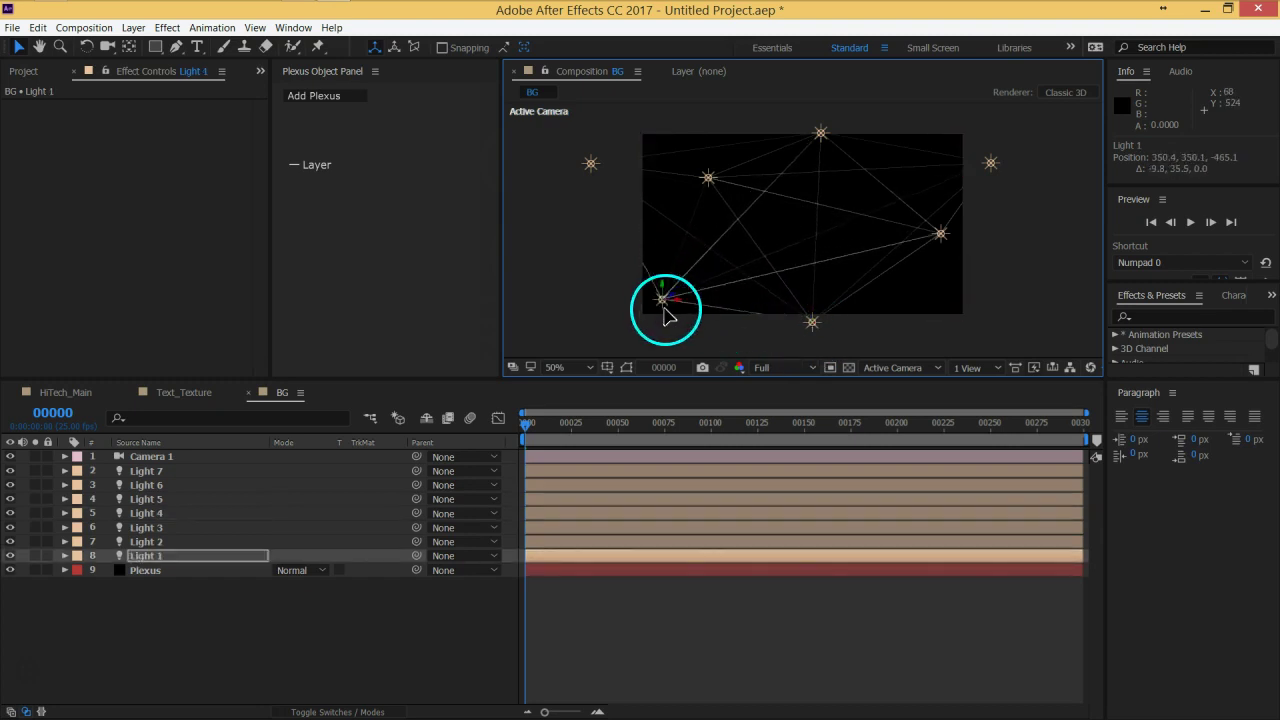
drag(942, 250, 903, 314)
- Play back the BG composition to check the animated Plexus lines
click(371, 601)
key(space)
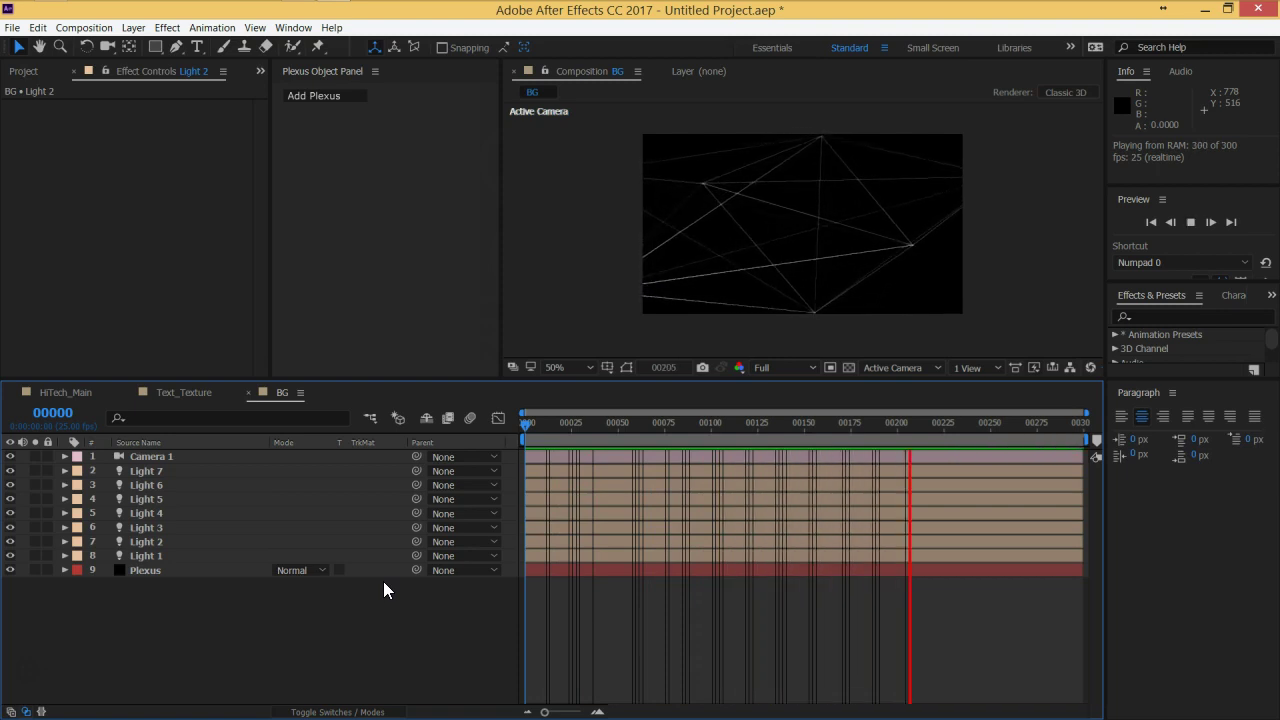
key(space)
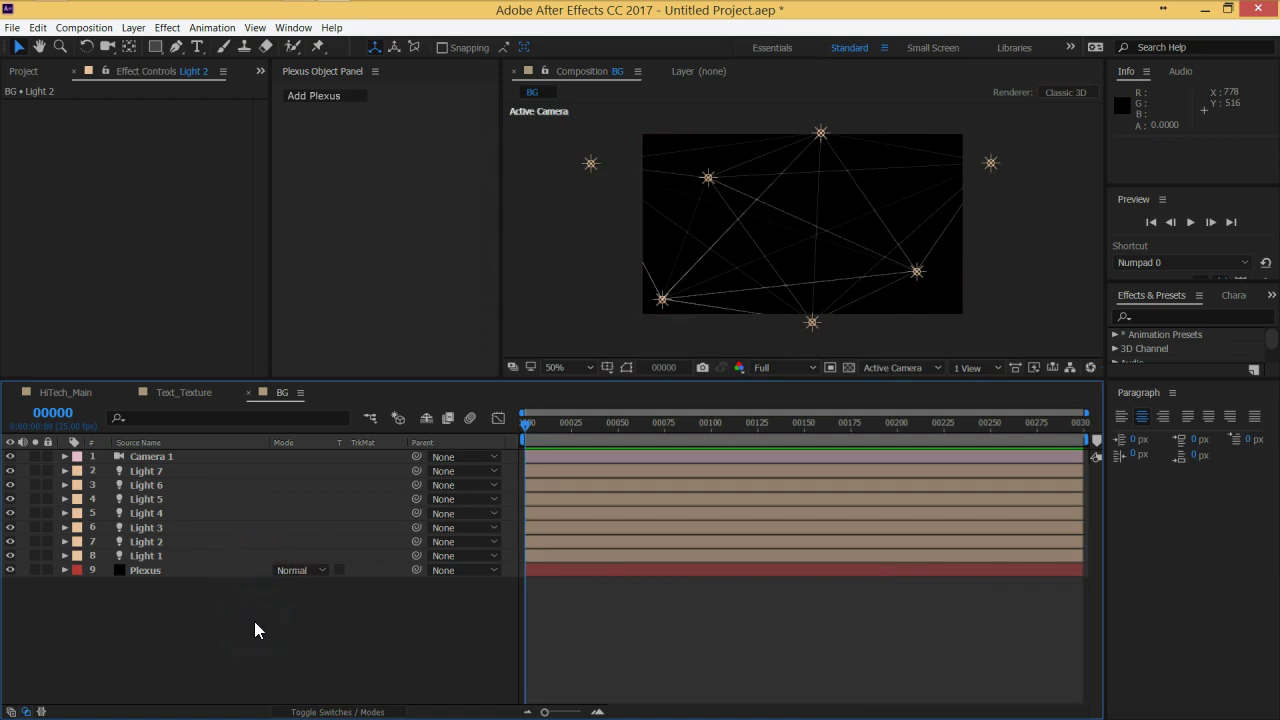
- Create a black 960 x 540 px solid named OF in the BG composition
key(ctrl+y)
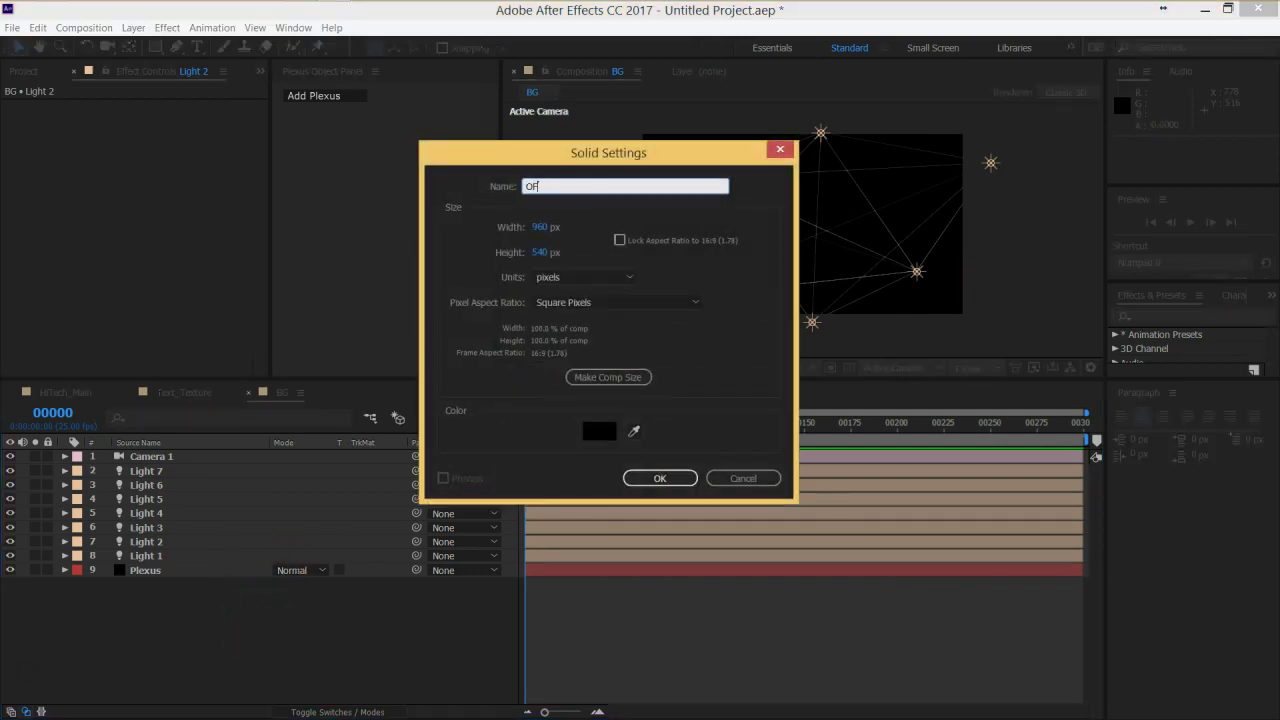
key(Return)
- Find Optical Flares by searching for "opti", mark it as a favorite, and apply it to the OF layer
key(ctrl+space)
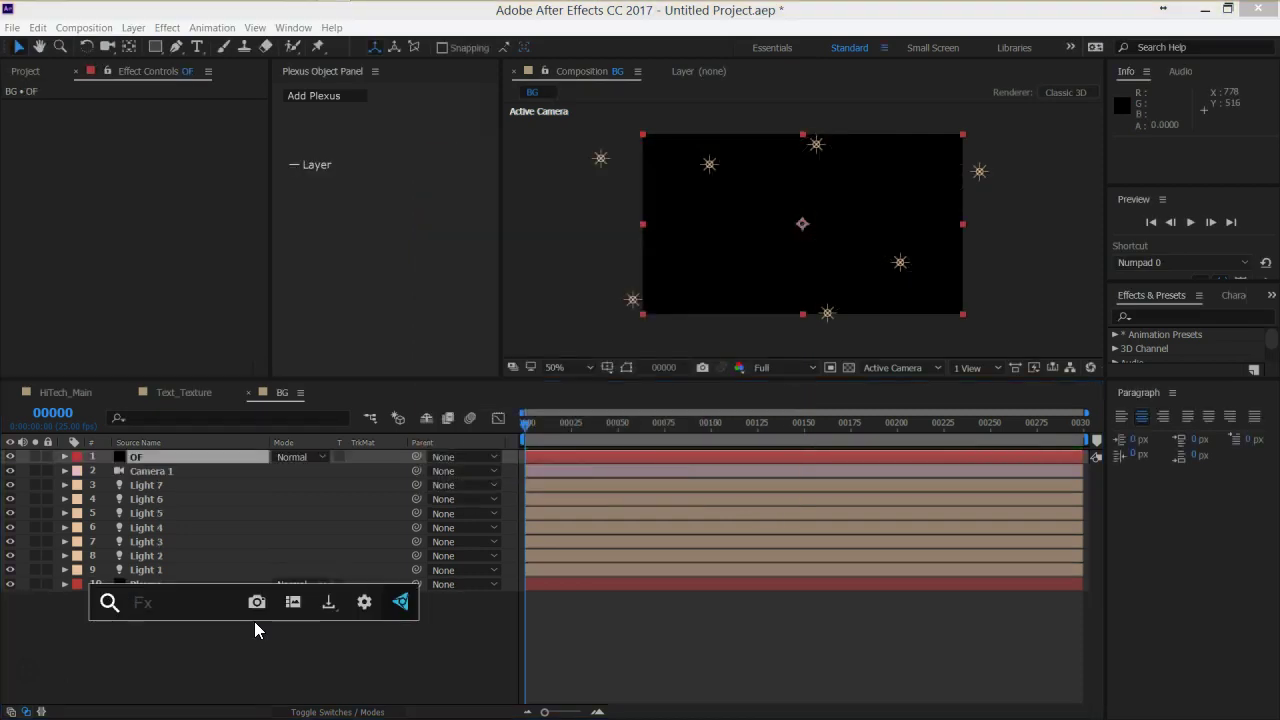
text(opti)
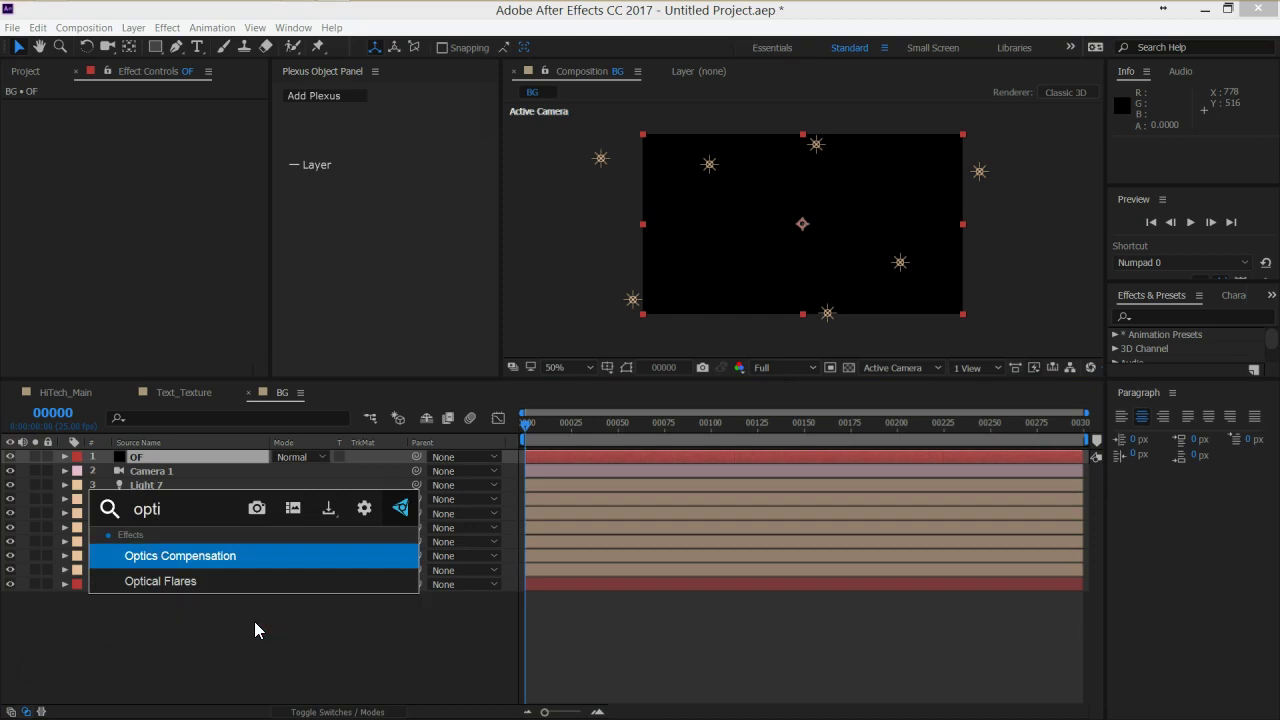
right_click(241, 589)
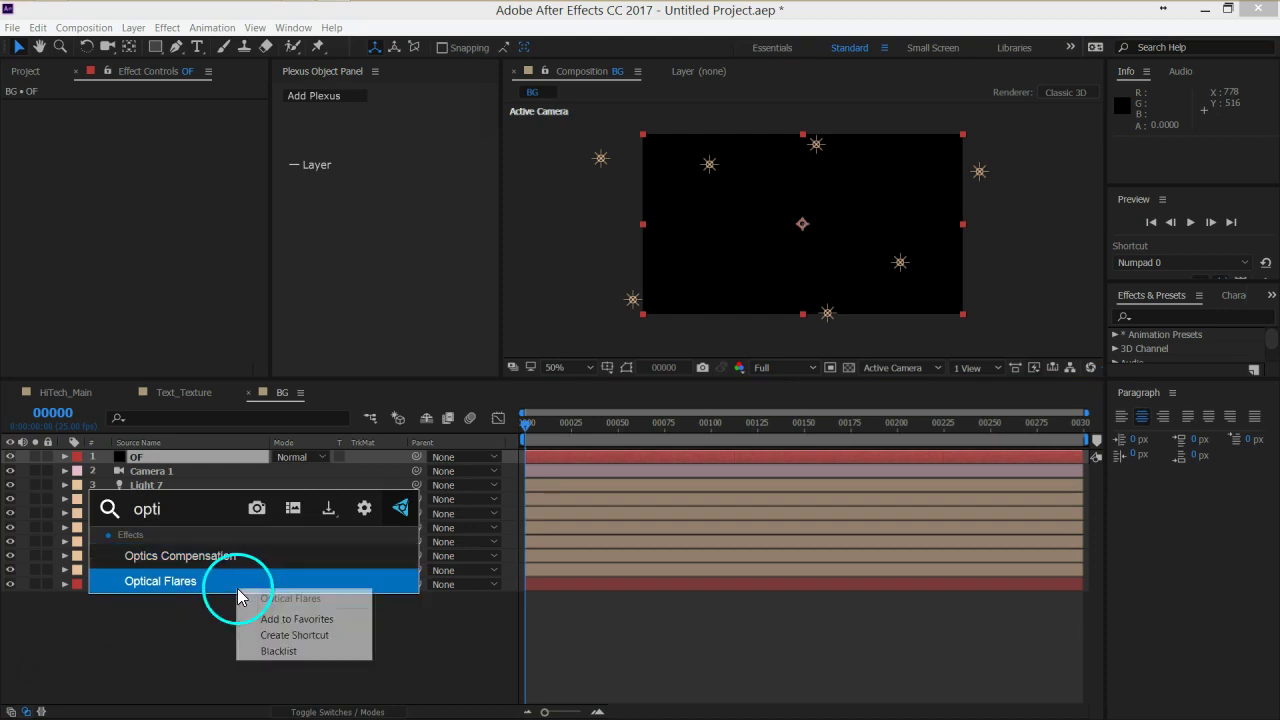
click(328, 620)
click(214, 557)
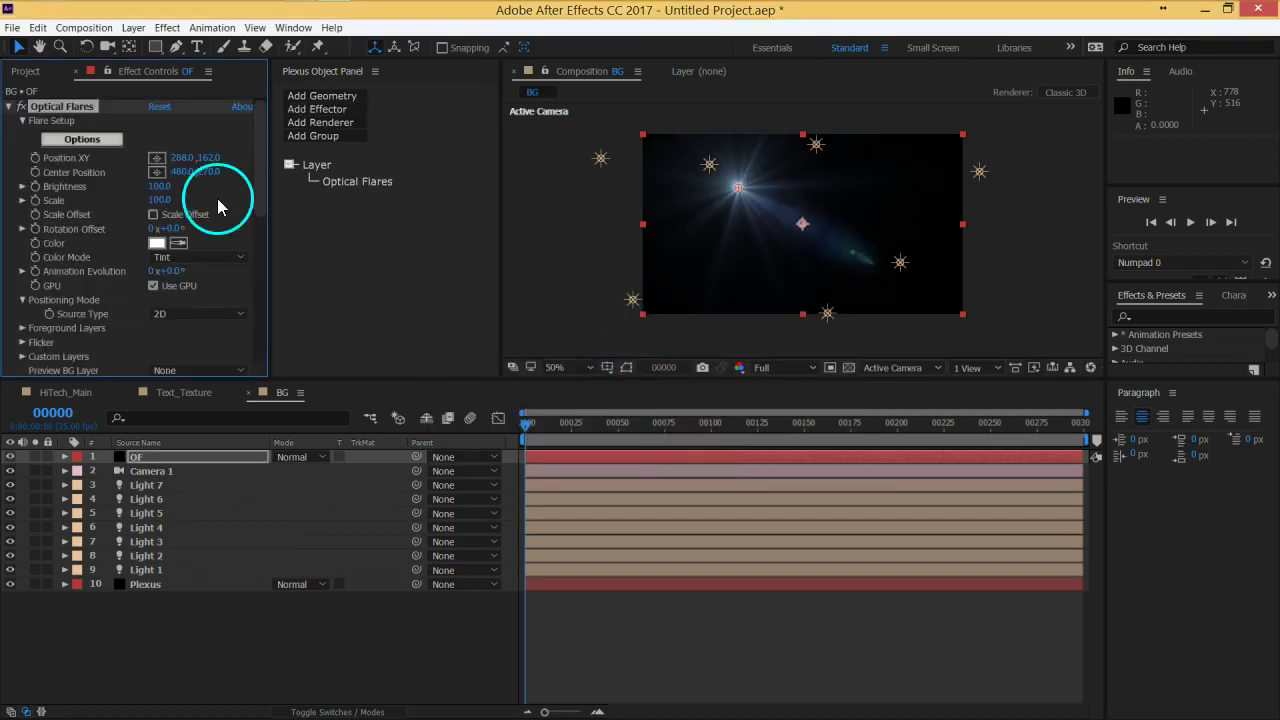
- Set the Optical Flares positioning Source Type to Track Lights
drag(260, 230, 270, 298)
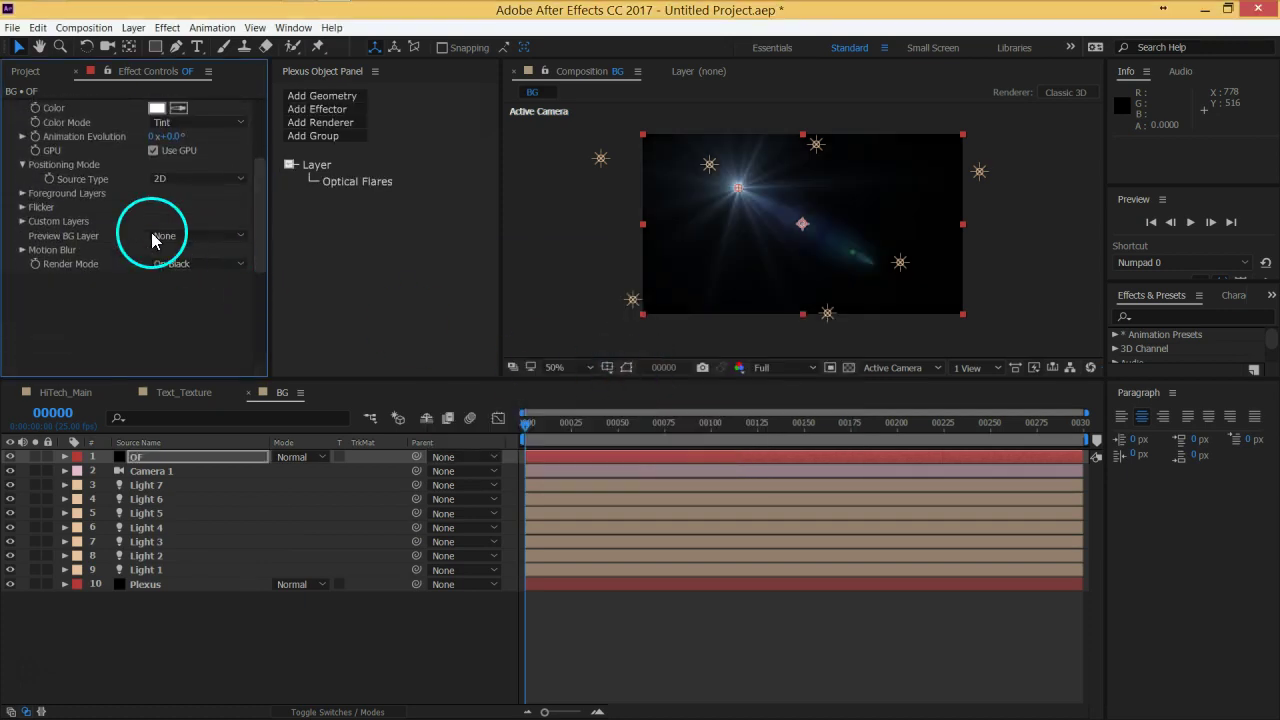
click(172, 180)
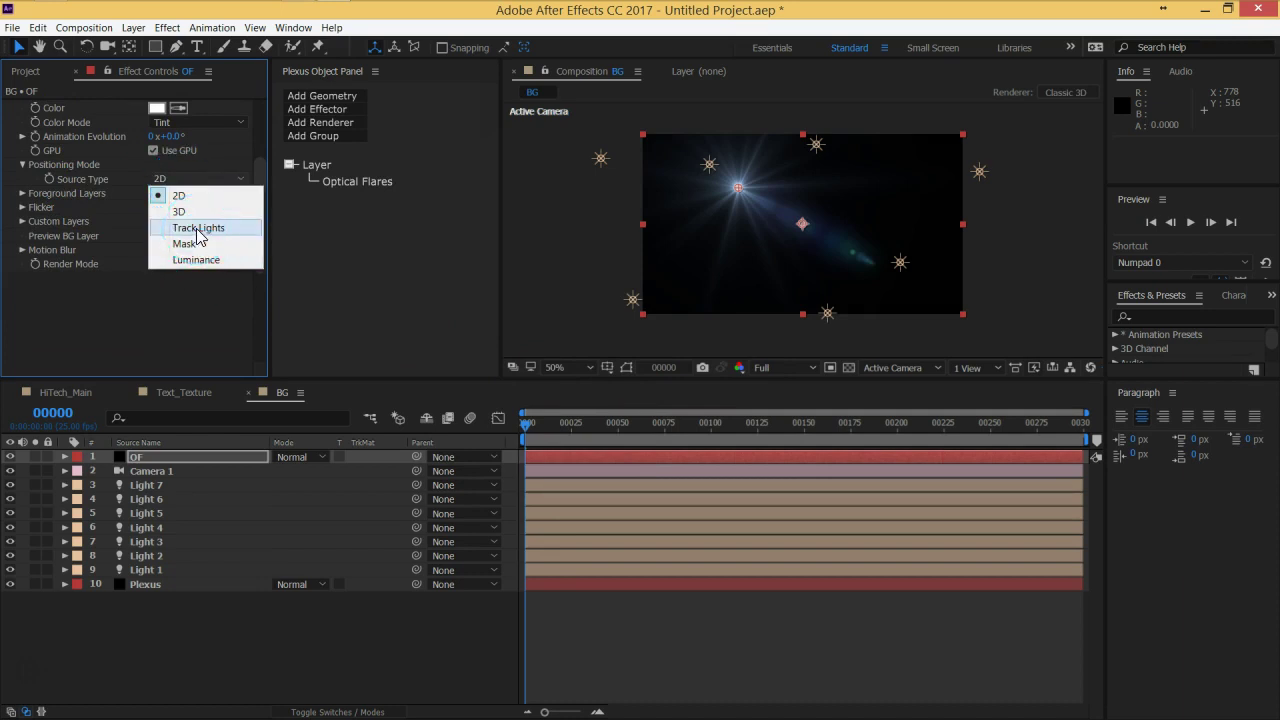
click(198, 228)
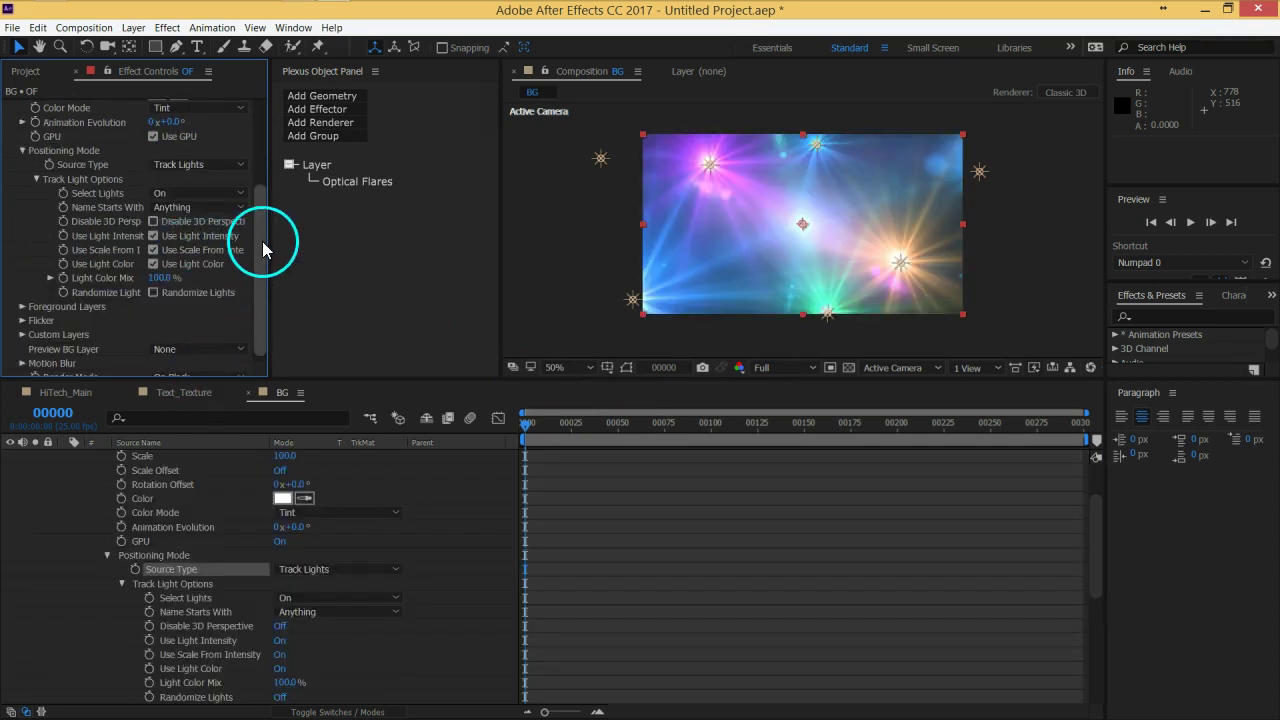
- Scrub through the timeline to check how the flares follow the moving lights
click(407, 483)
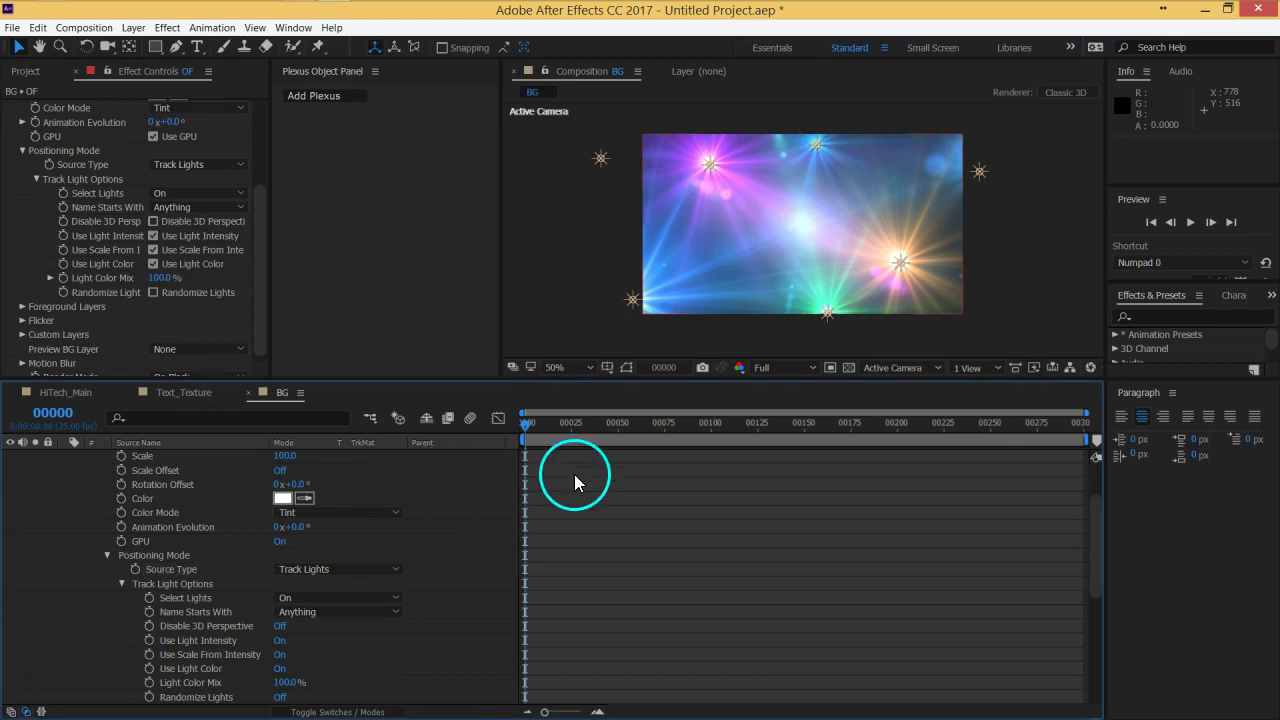
drag(524, 428, 825, 425)
drag(725, 433, 457, 453)
- Return to the start of the Optical Flares settings and collapse the OF layer's properties in the timeline
drag(259, 200, 261, 111)
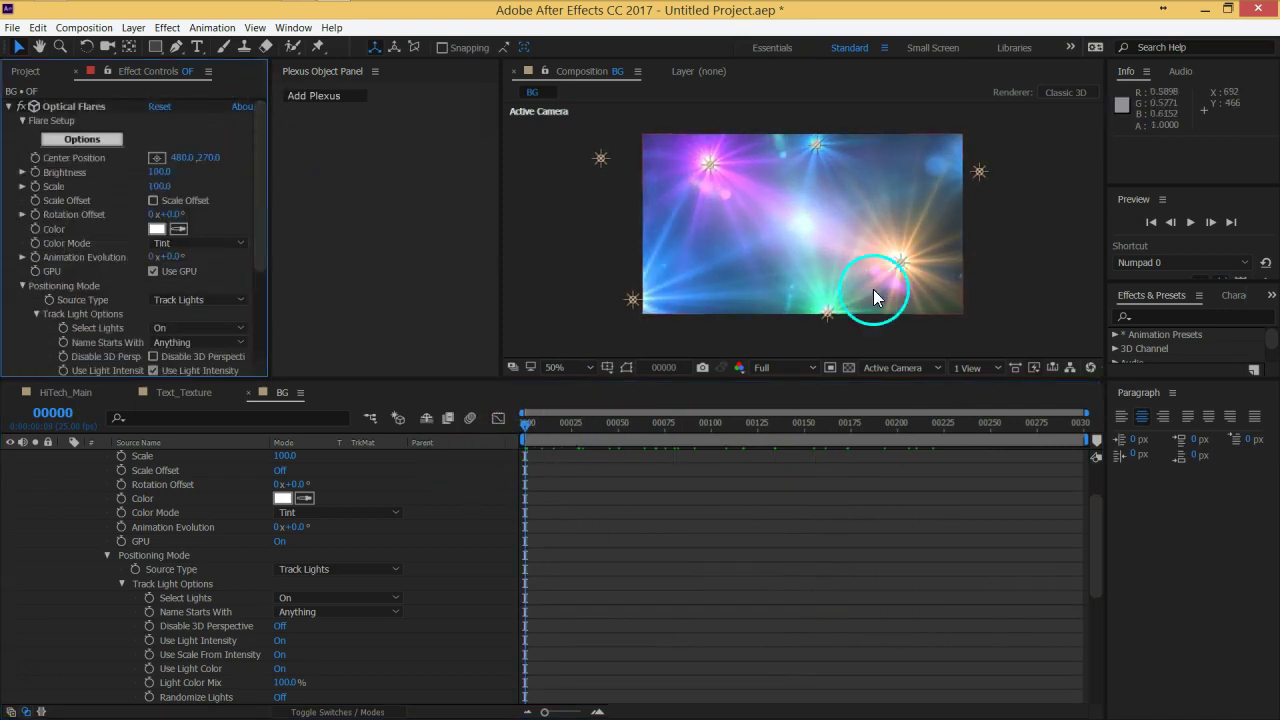
scroll(90, 483, up, 3)
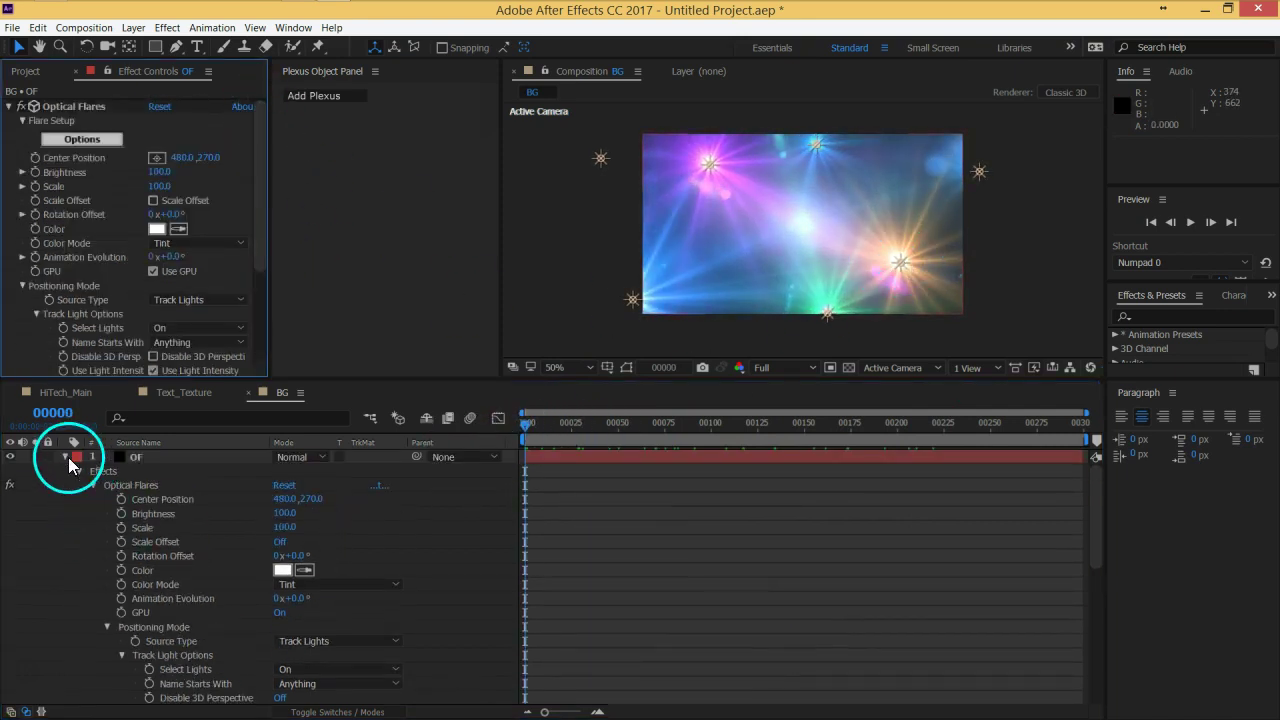
click(66, 458)
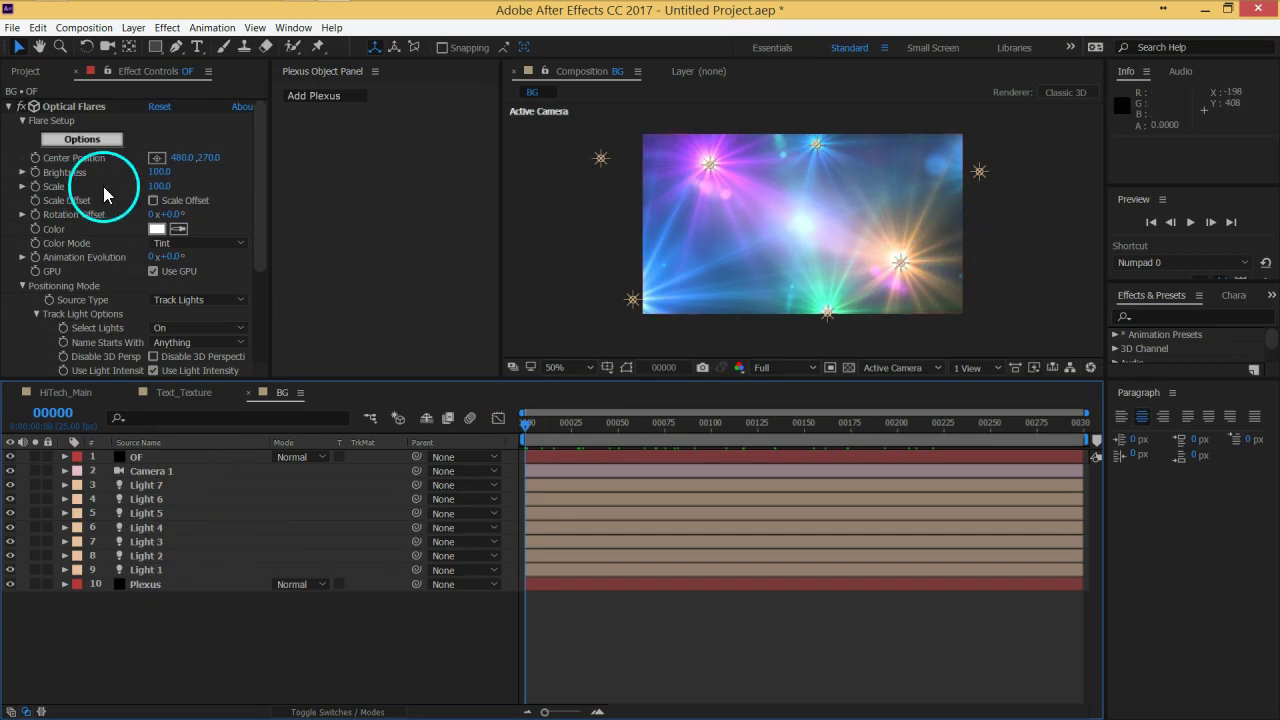
- Open the Optical Flares options and enlarge the preset browser area
click(80, 140)
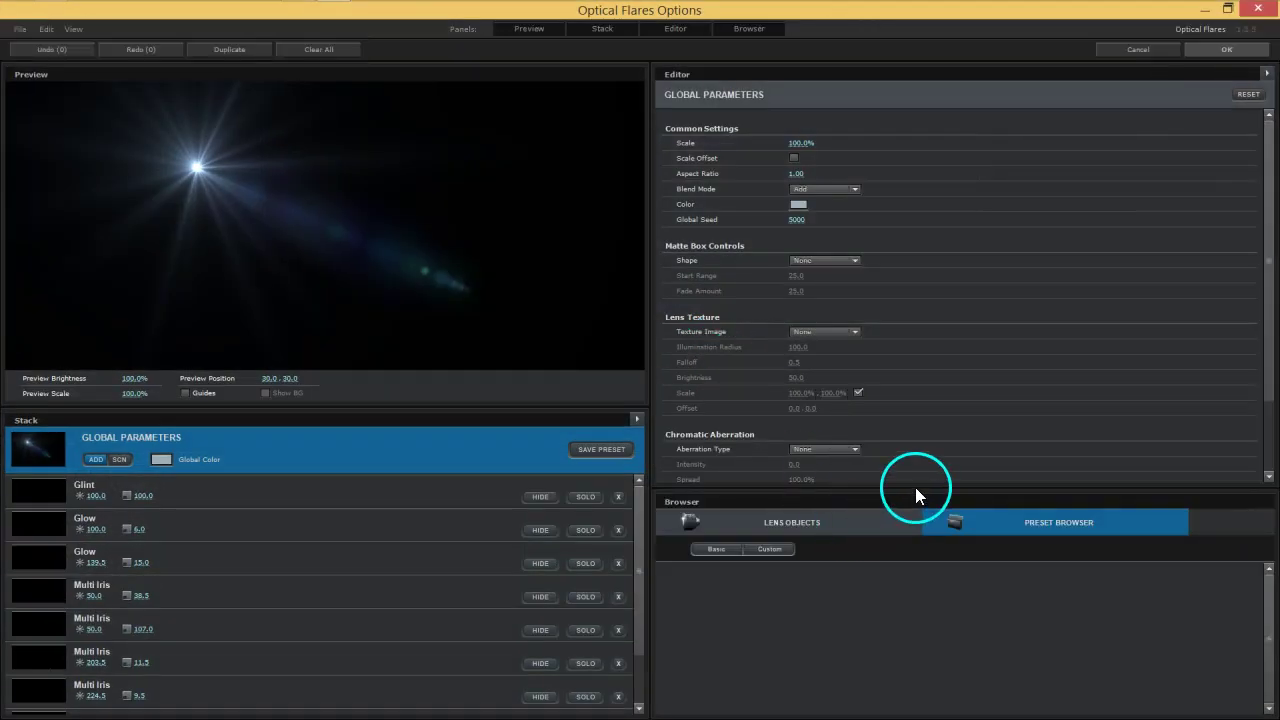
drag(929, 487, 960, 349)
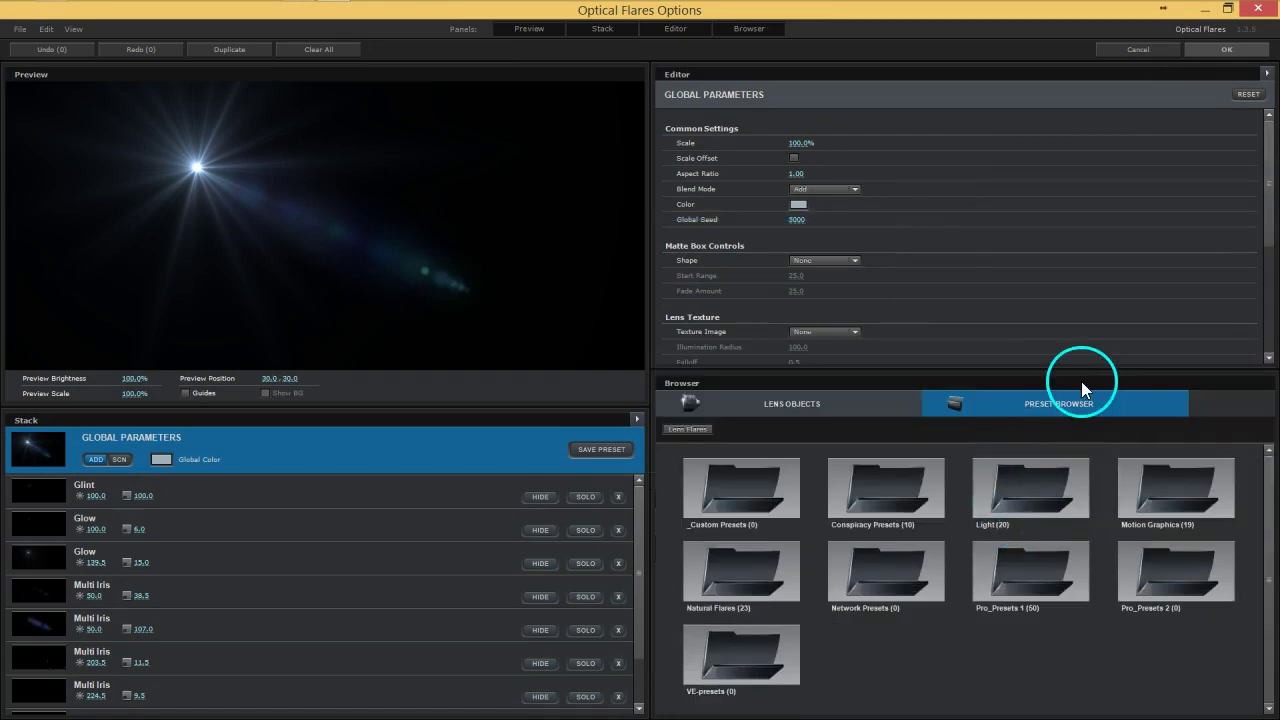
drag(1073, 290, 1073, 292)
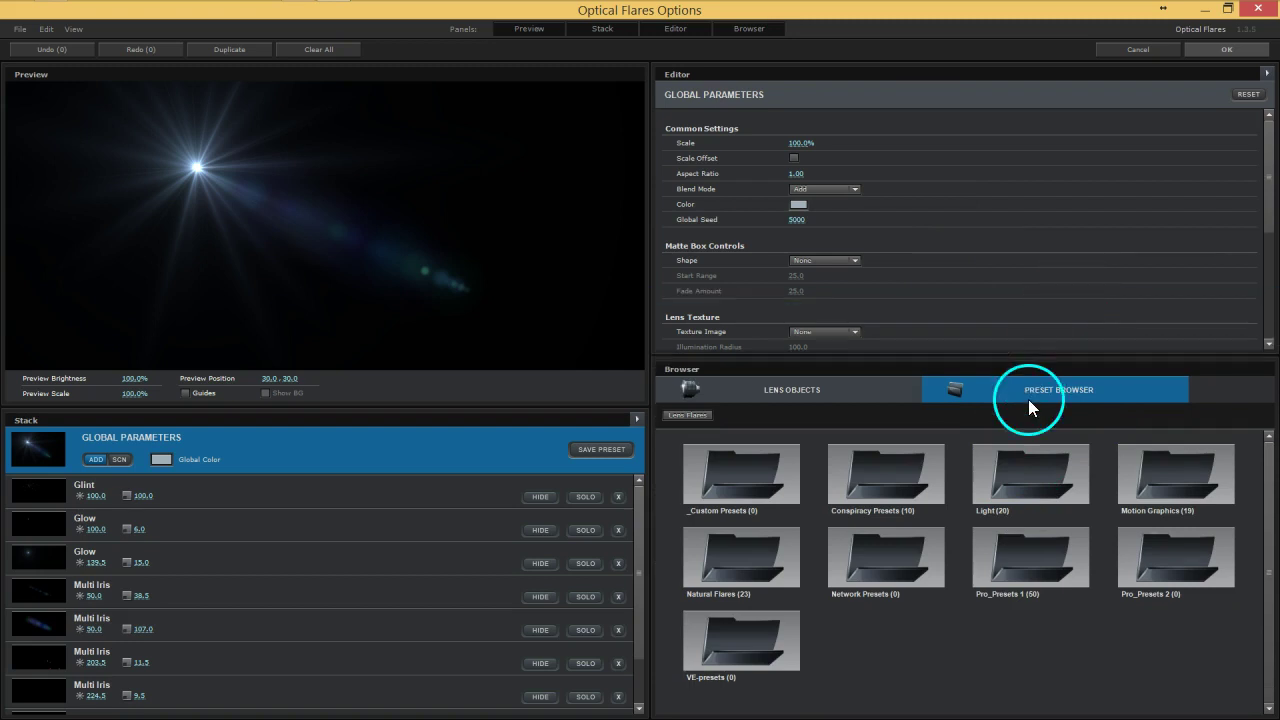
drag(1031, 355, 1008, 216)
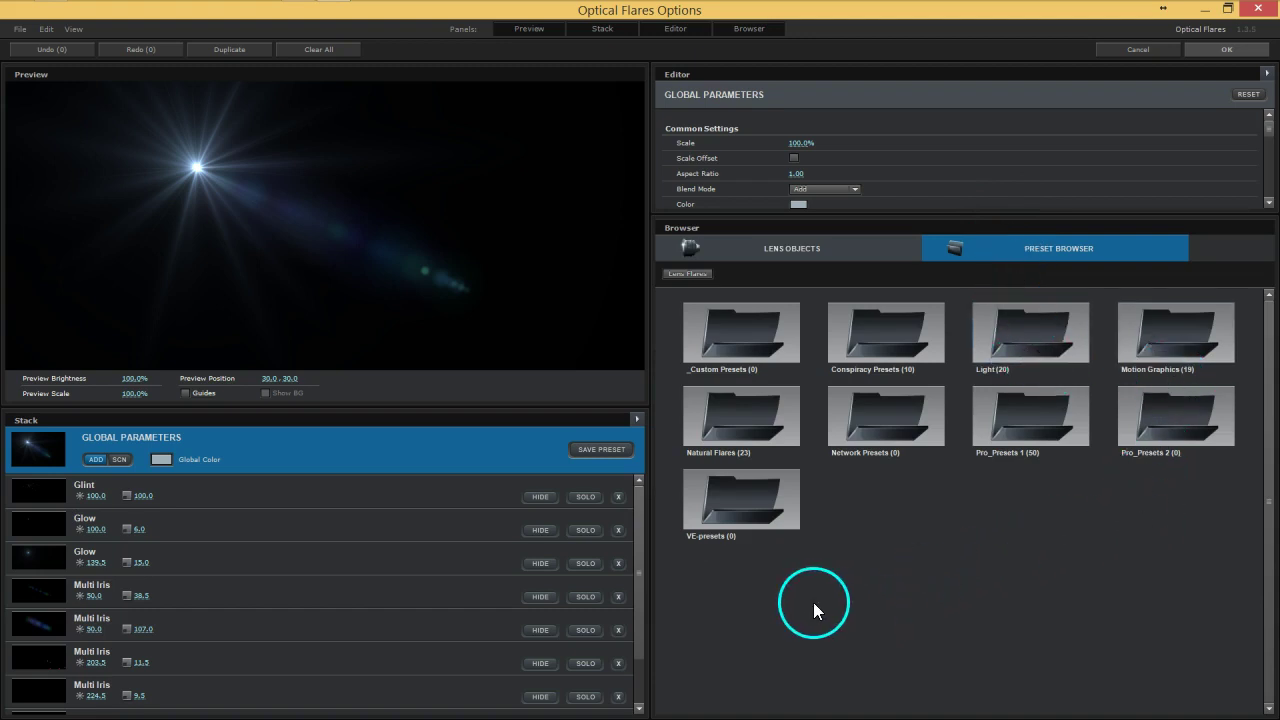
- Look through the light presets inside the VE-presets folder and return to the main preset folders
click(742, 539)
click(1051, 333)
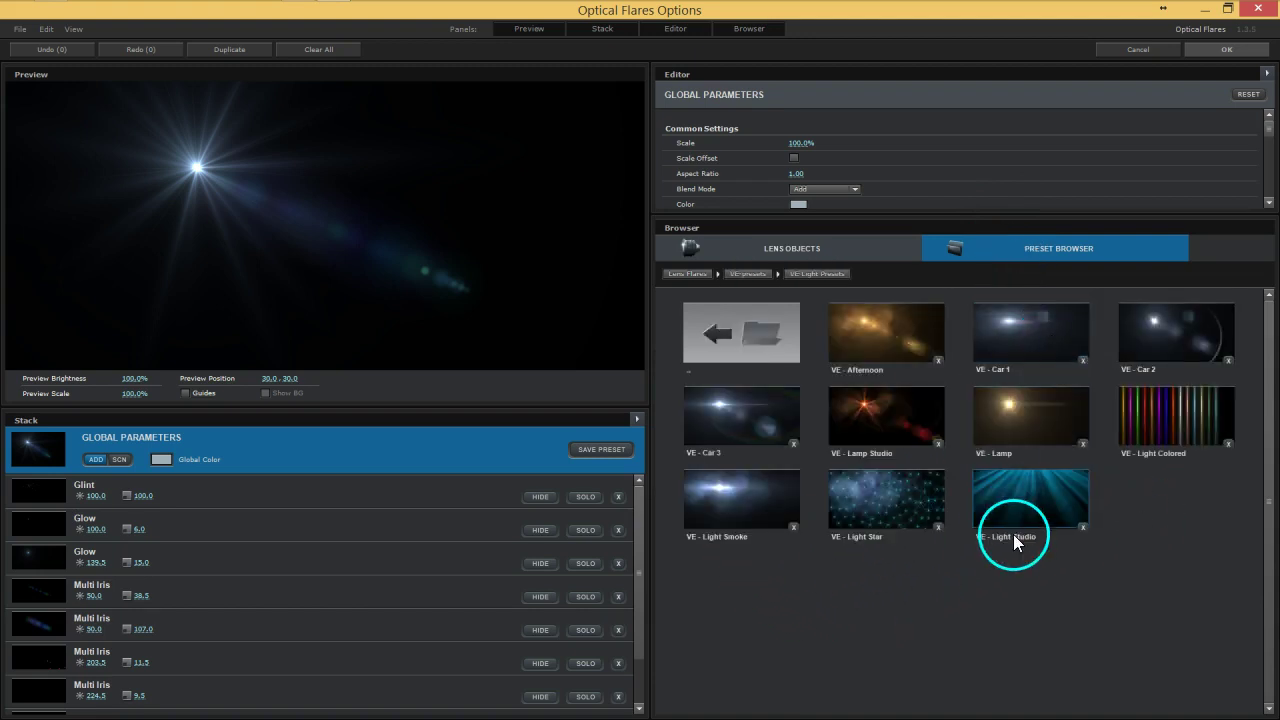
click(755, 331)
click(743, 356)
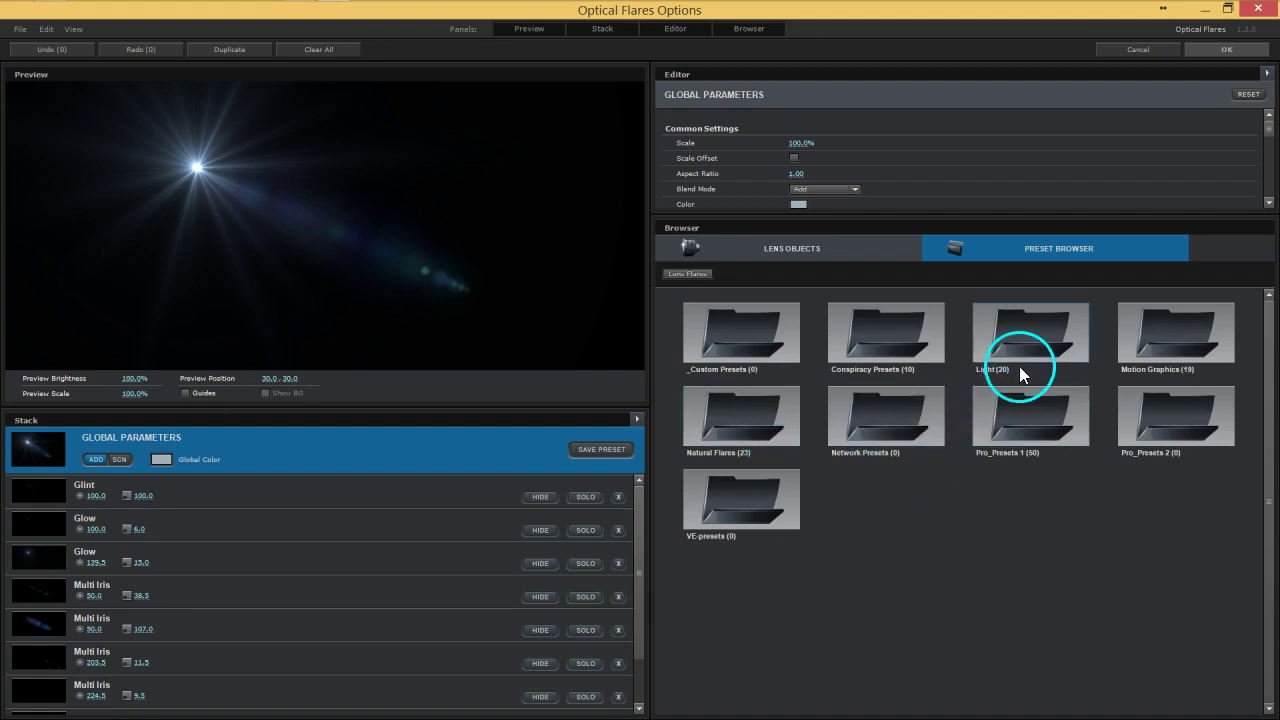
- Try the Mind_Control flare from the Conspiracy Presets, replace it with Anthrax, and accept the flare setup
click(897, 334)
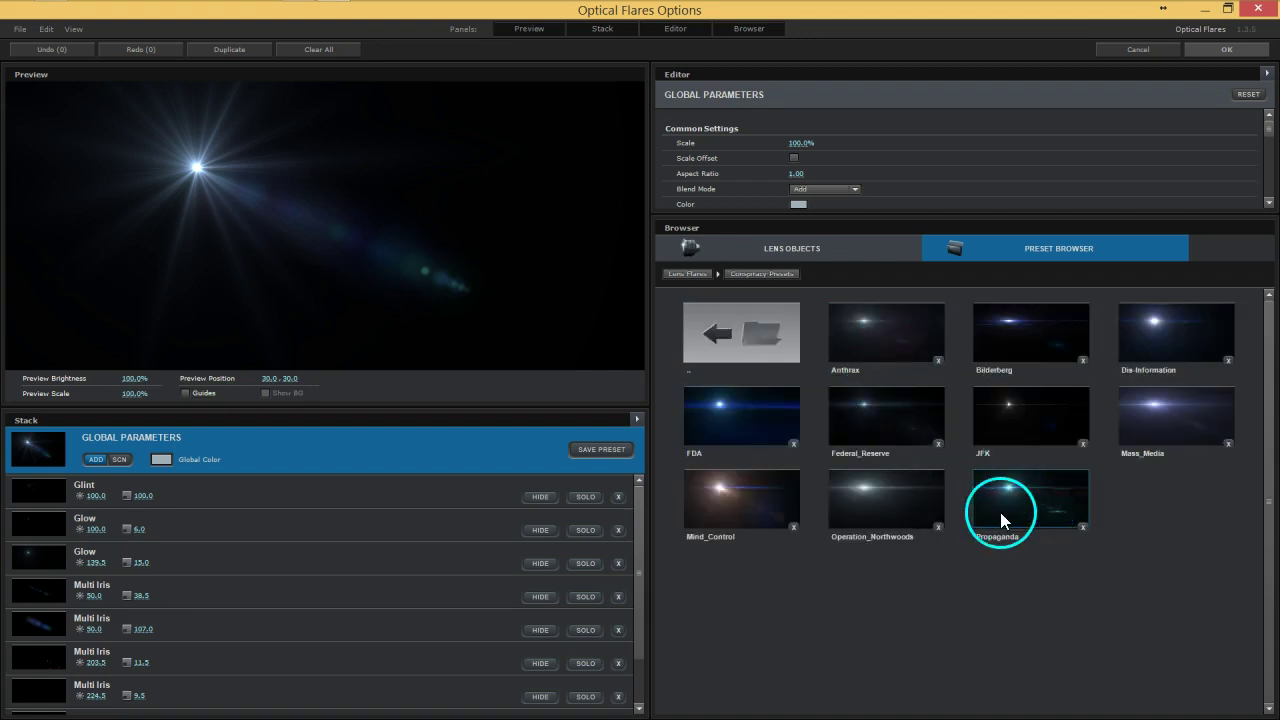
click(725, 497)
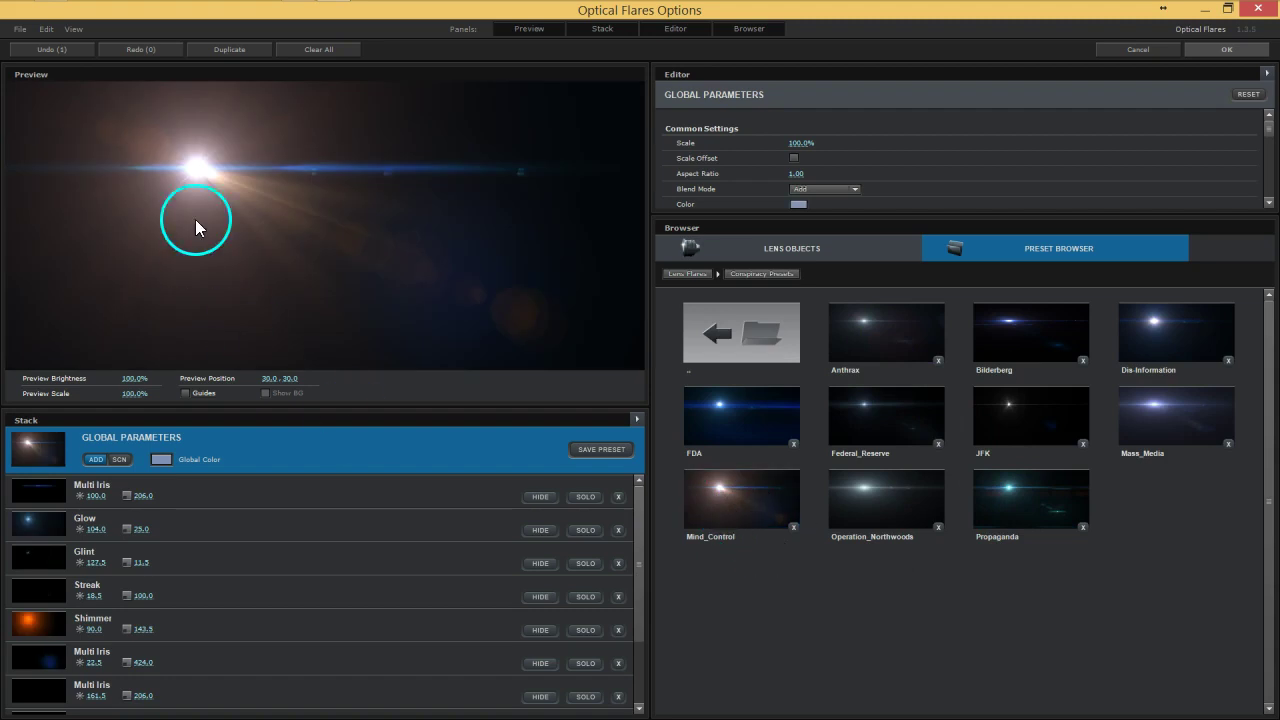
click(855, 345)
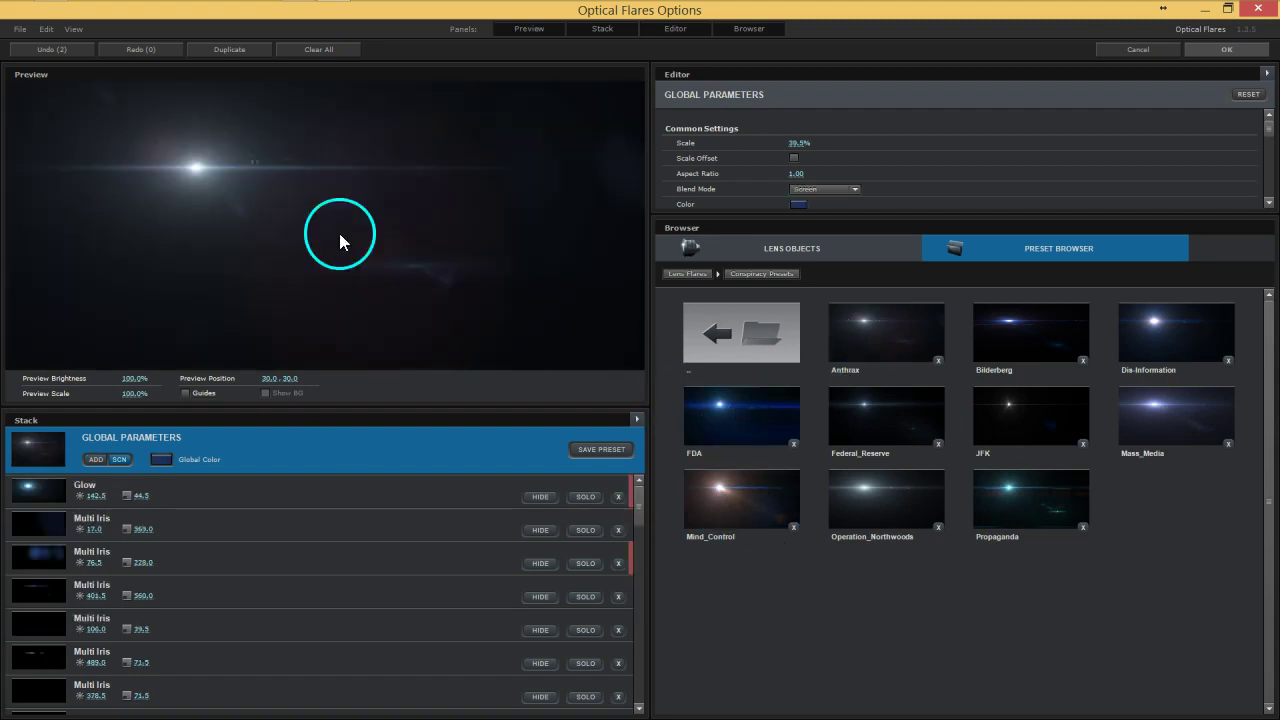
click(1227, 50)
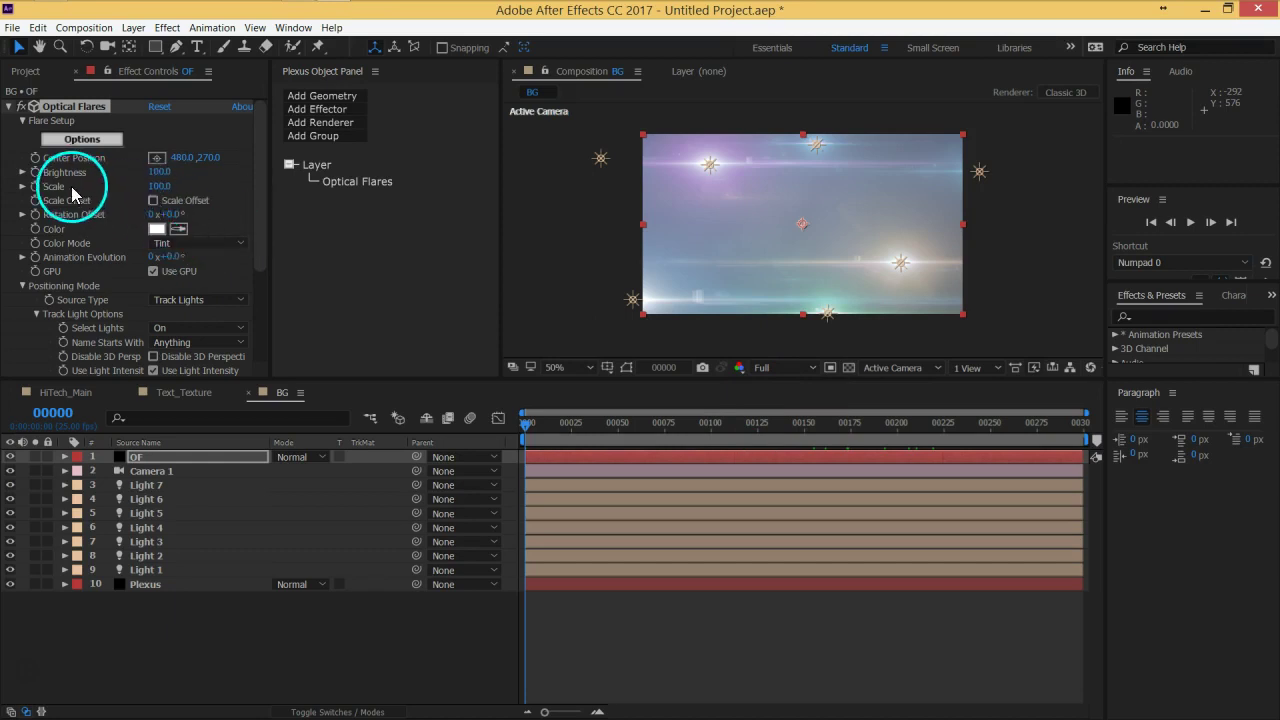
- Reduce the Optical Flares Scale to 40, and refine it to 25
click(159, 186)
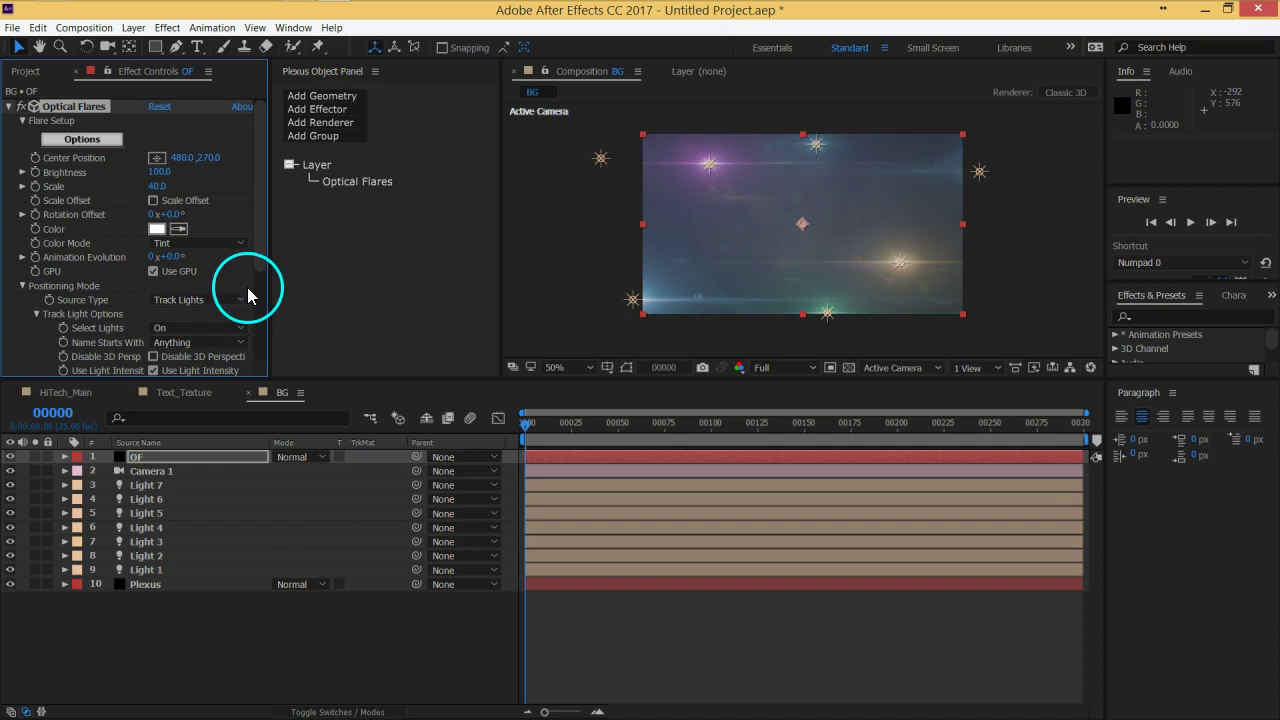
click(158, 186)
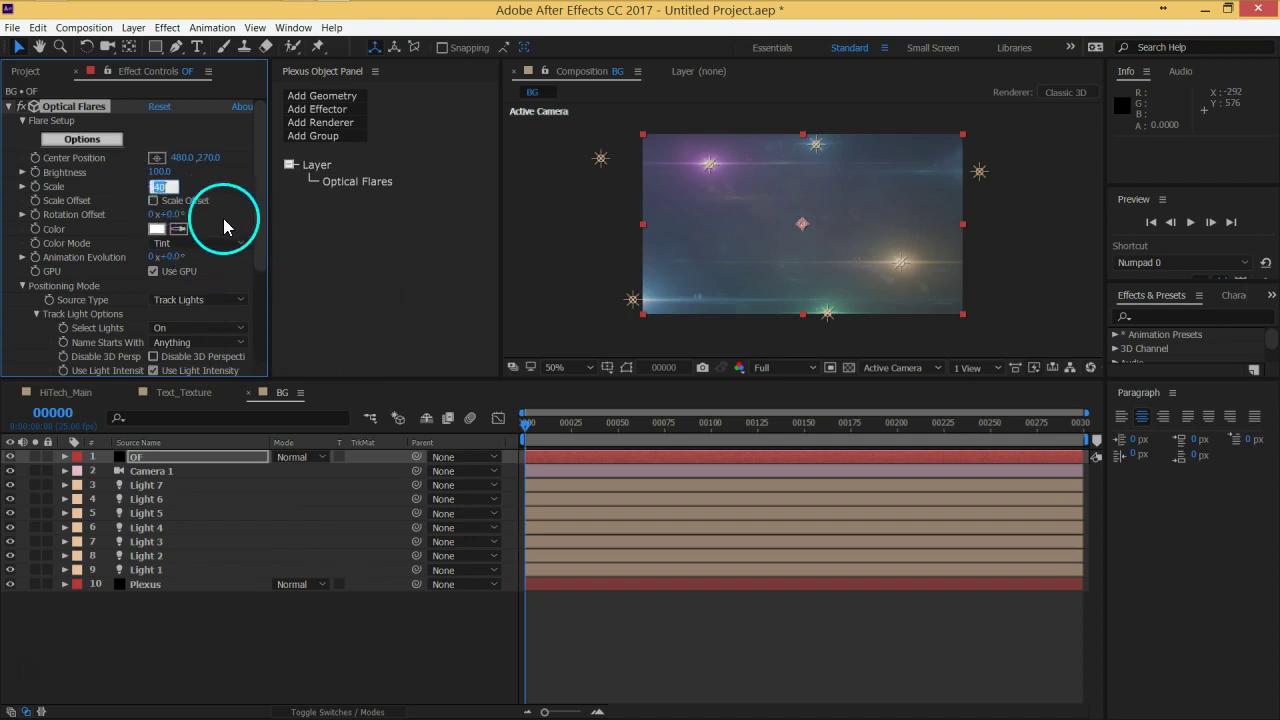
text(25)
key(Return)
- Set the Optical Flares Brightness to 200 and deselect the OF layer
click(160, 172)
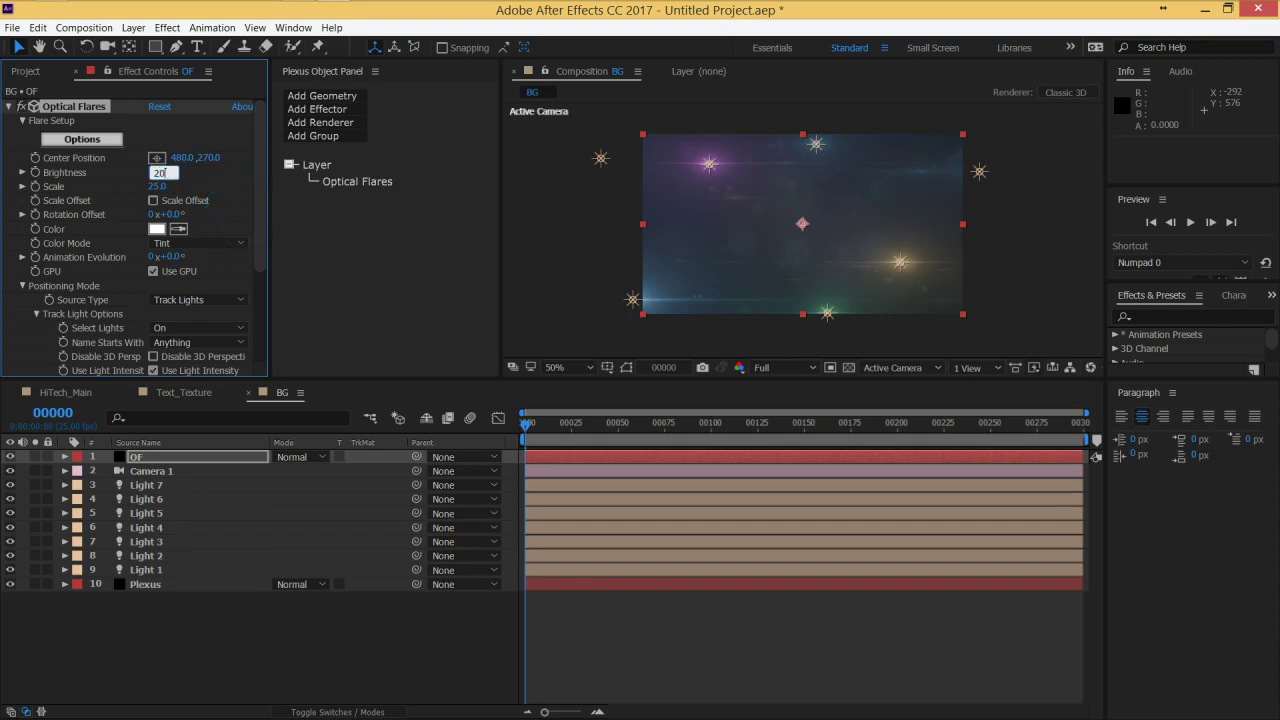
click(251, 214)
click(257, 643)
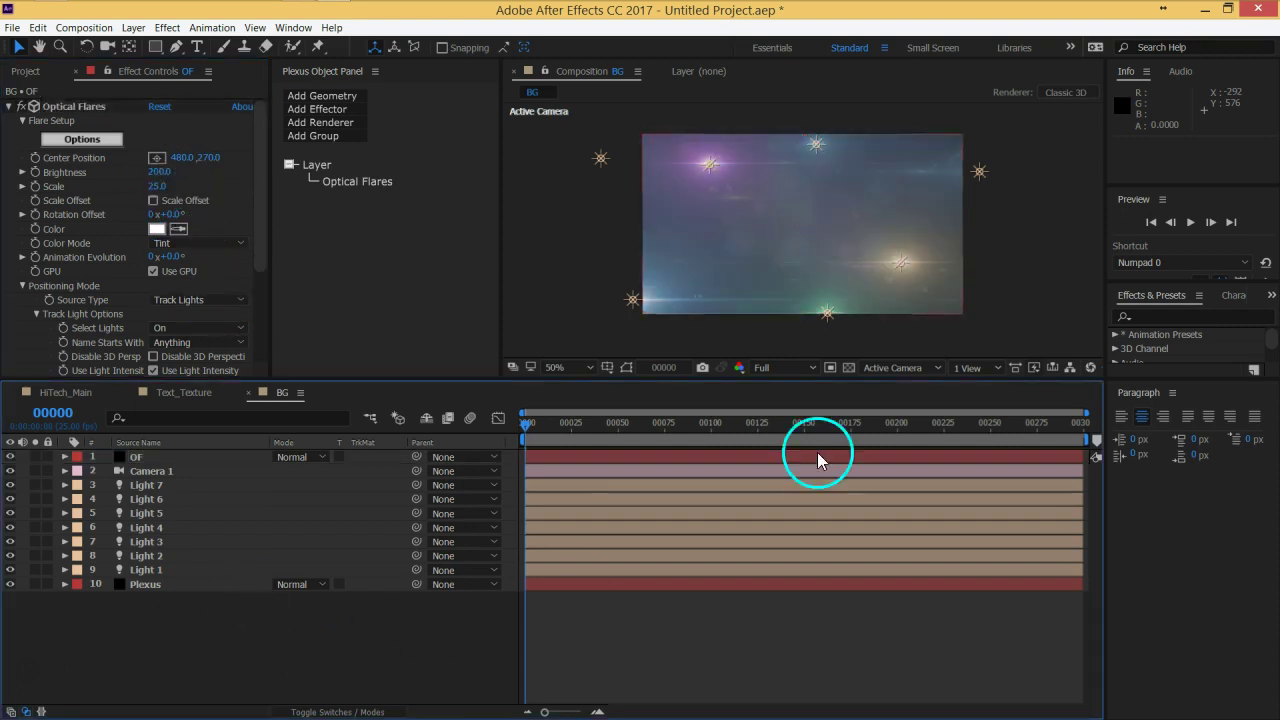
click(305, 584)
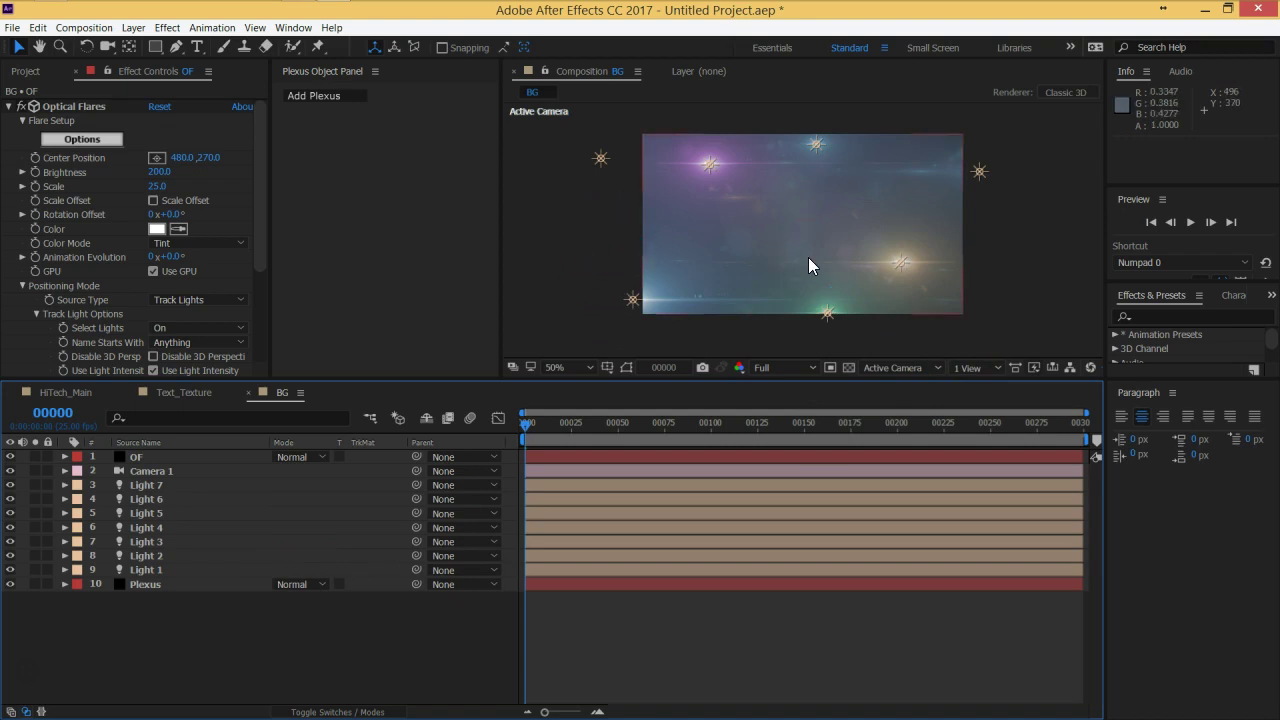
- Select the layers Light 1 through Light 7, hide them all, and make them visible again
click(146, 569)
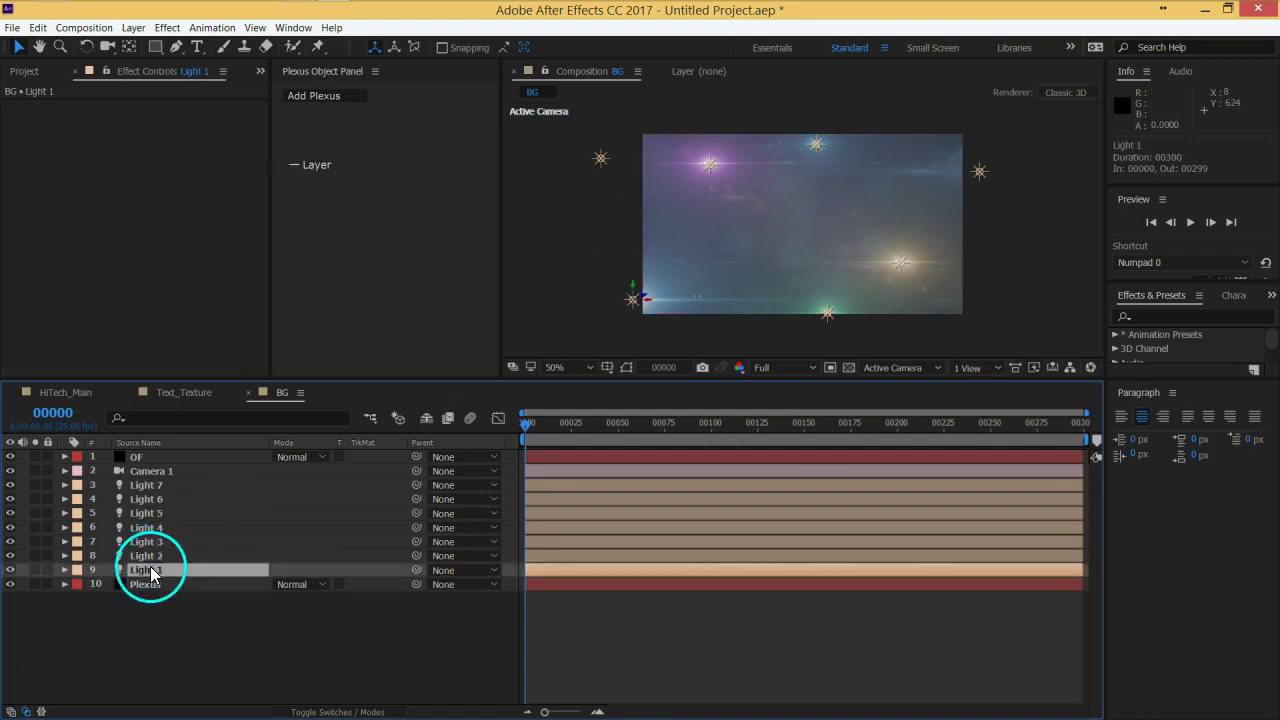
shift+click(153, 487)
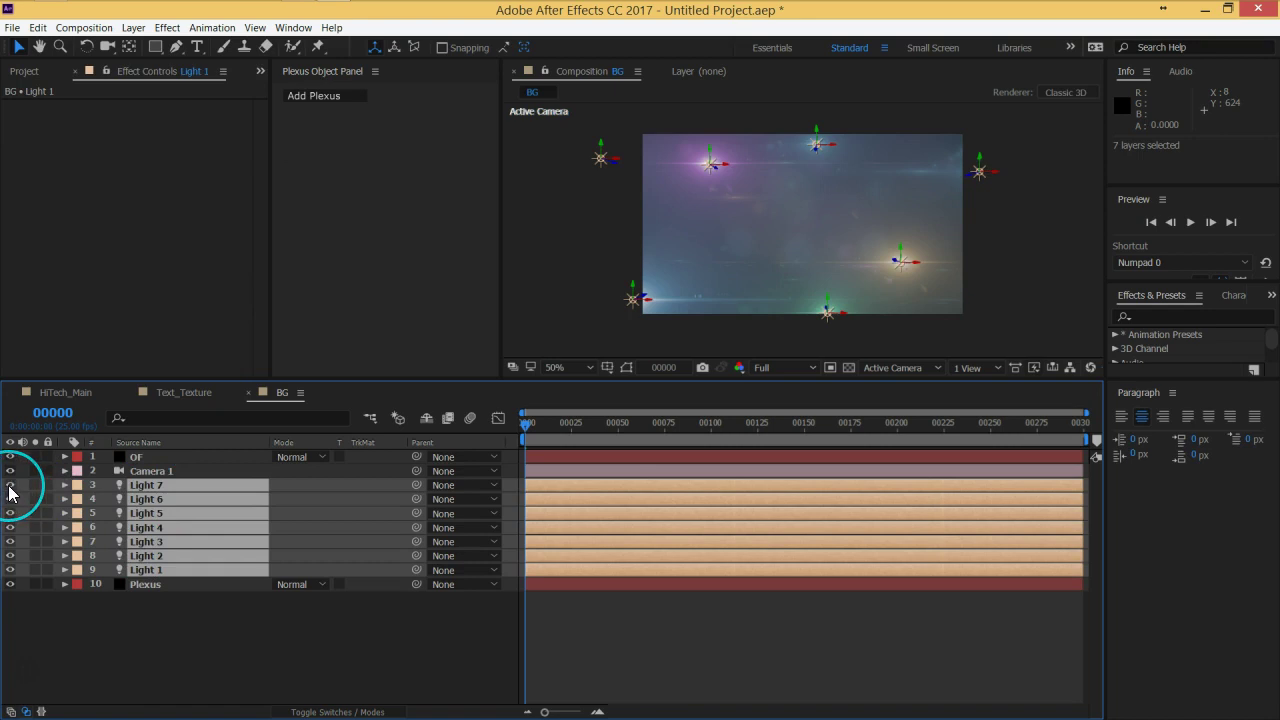
click(10, 486)
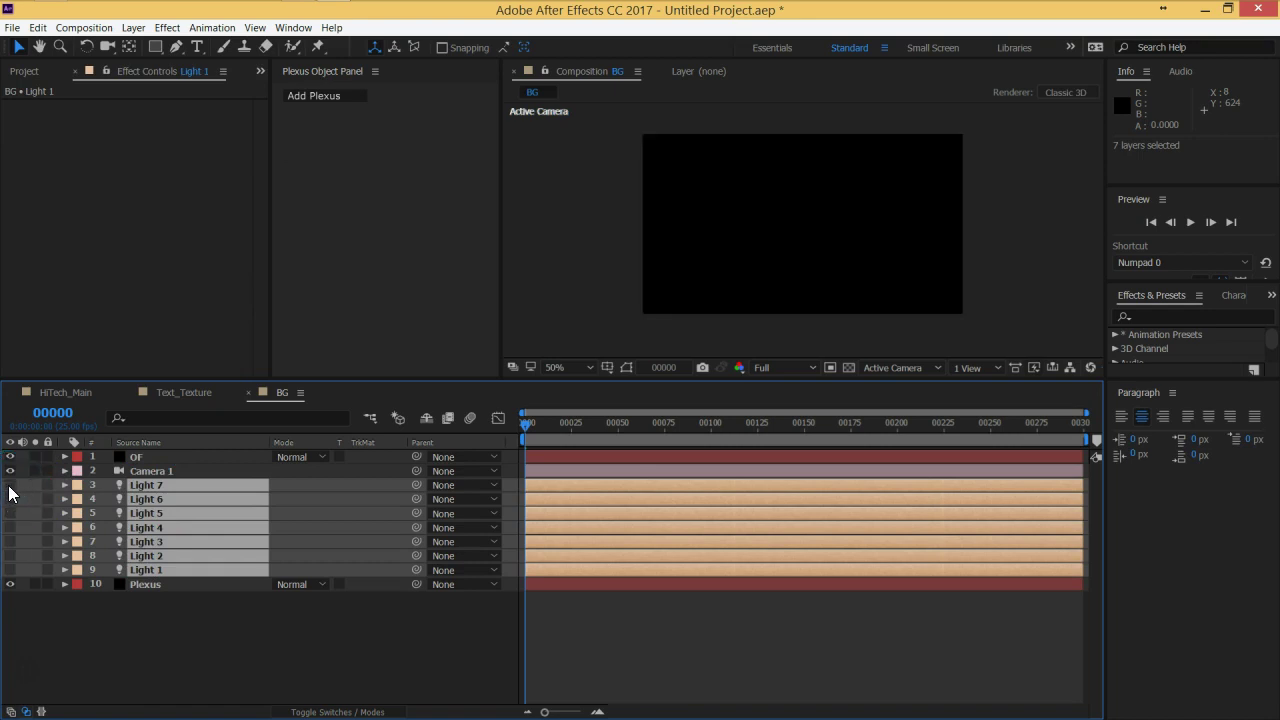
click(10, 486)
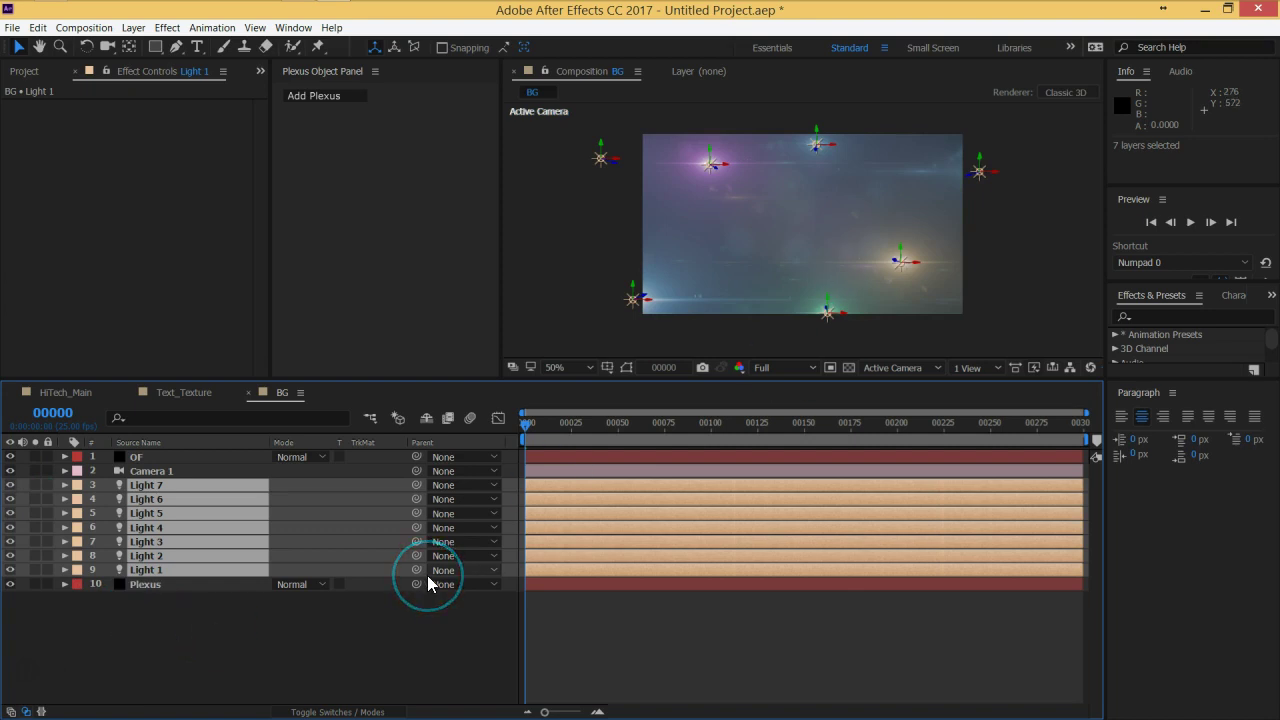
- Deselect the lights, return to the first frame, and add an adjustment layer above the OF layer
click(471, 634)
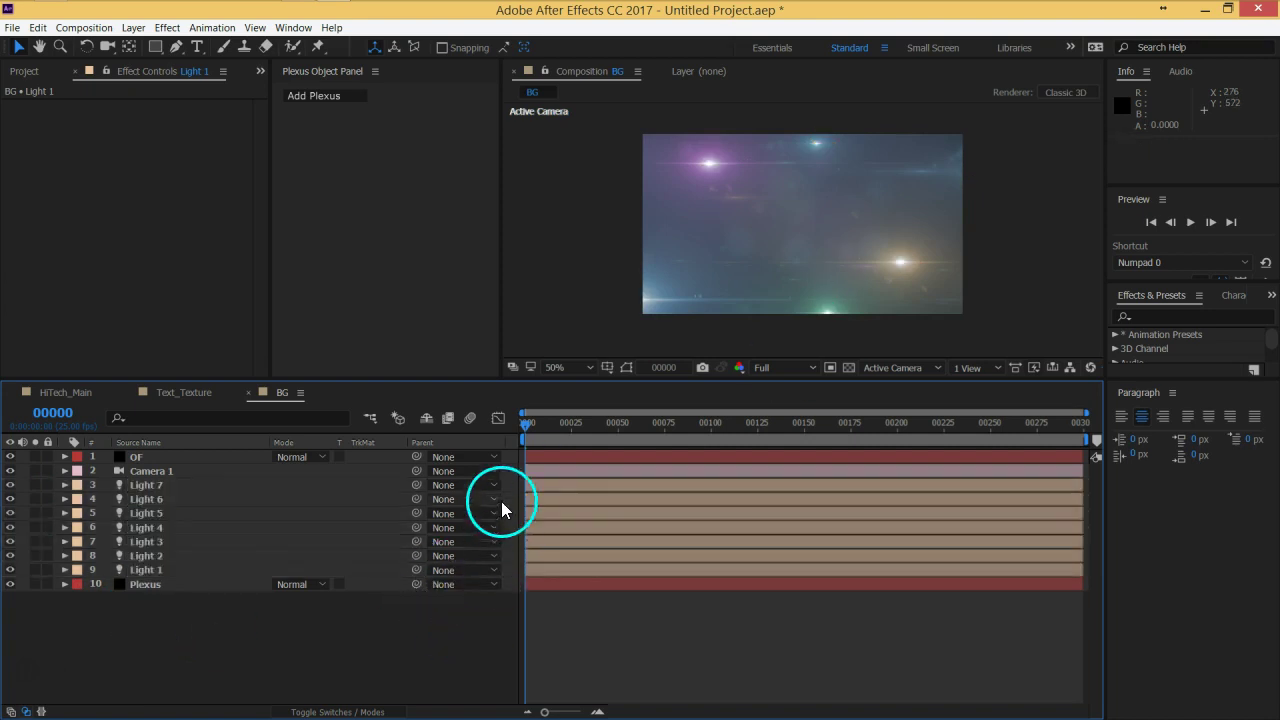
drag(534, 421, 486, 434)
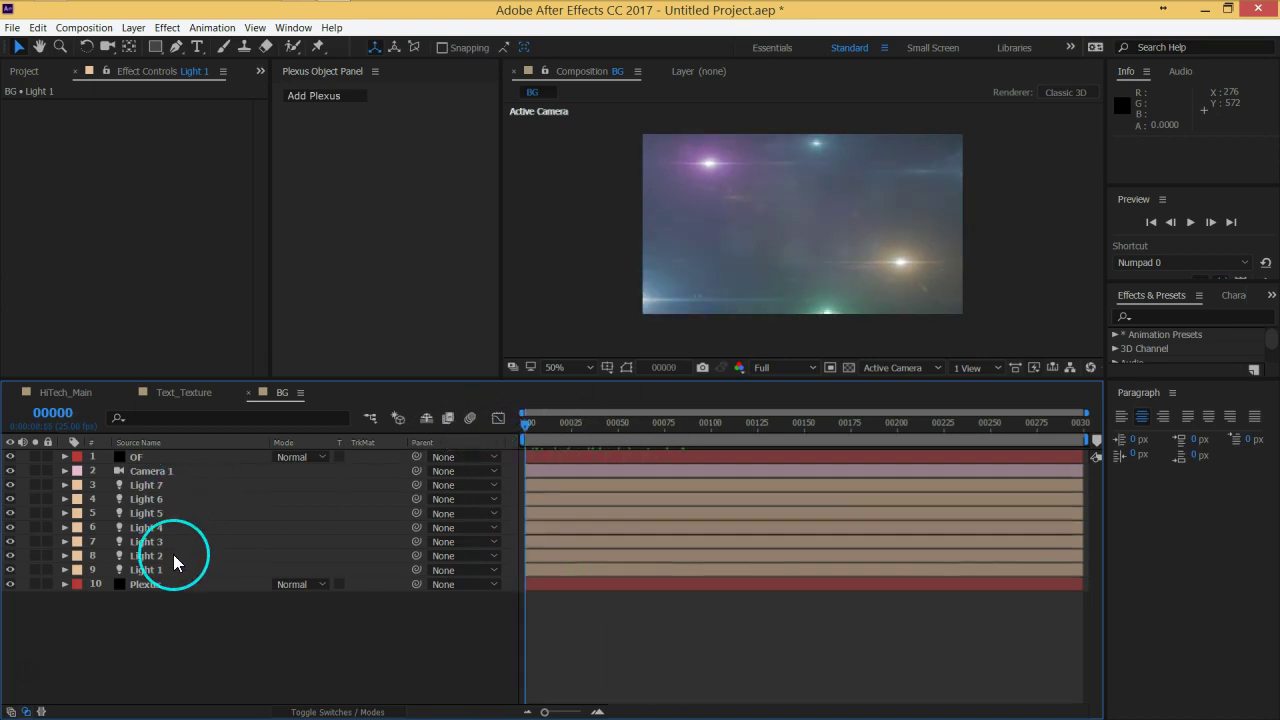
key(ctrl+y)
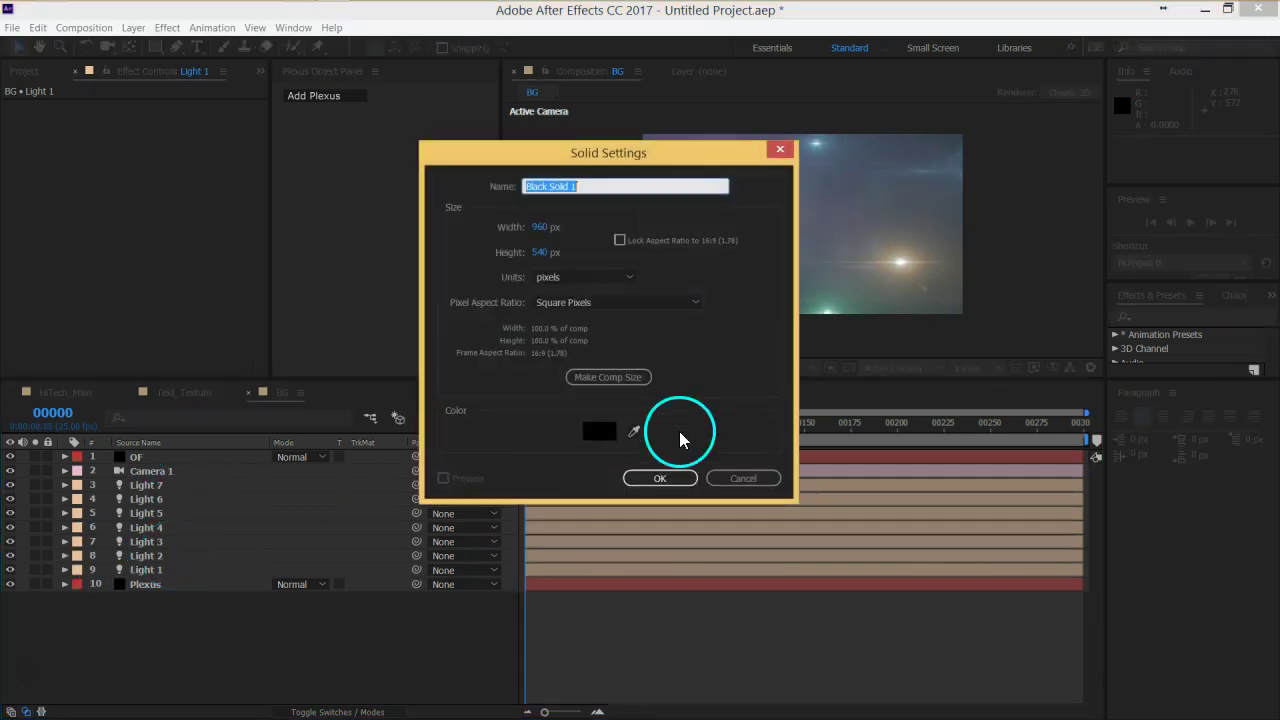
click(745, 480)
key(ctrl+alt+y)
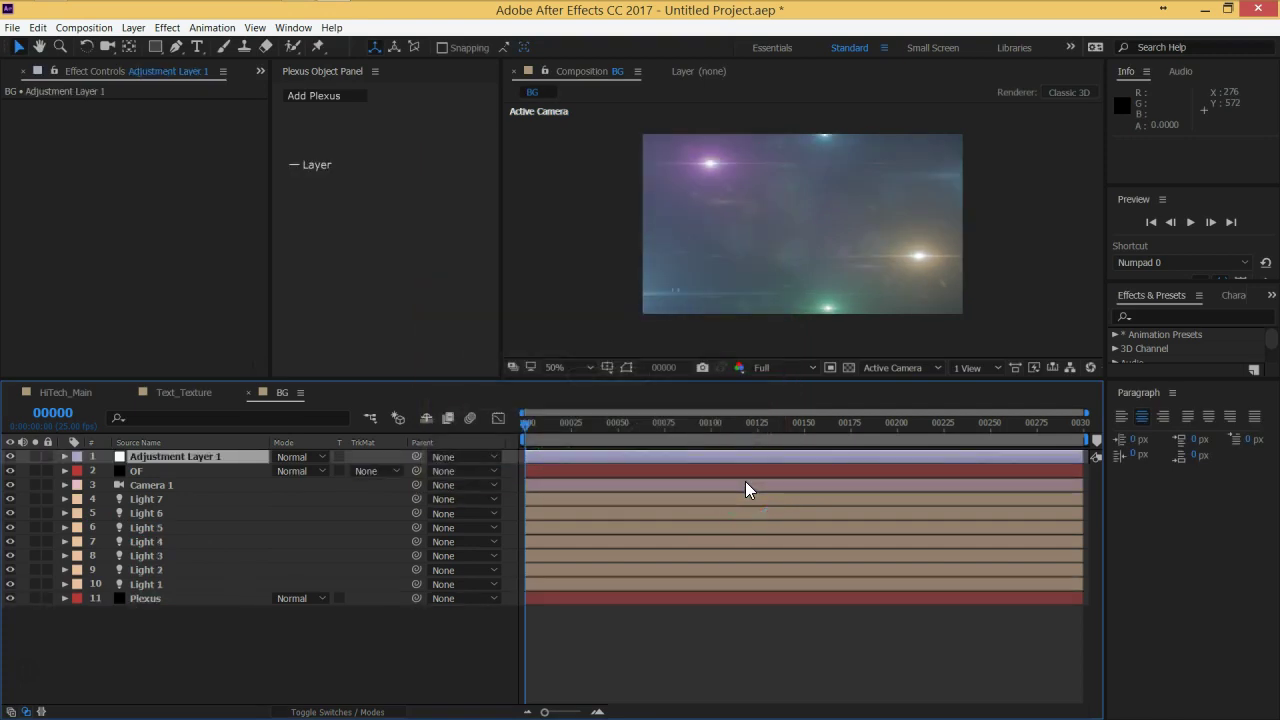
- Apply Curves to the adjustment layer and shape the RGB curve into an S with darker shadows and lifted upper tones
key(ctrl+space)
text(curv)
key(Return)
click(734, 484)
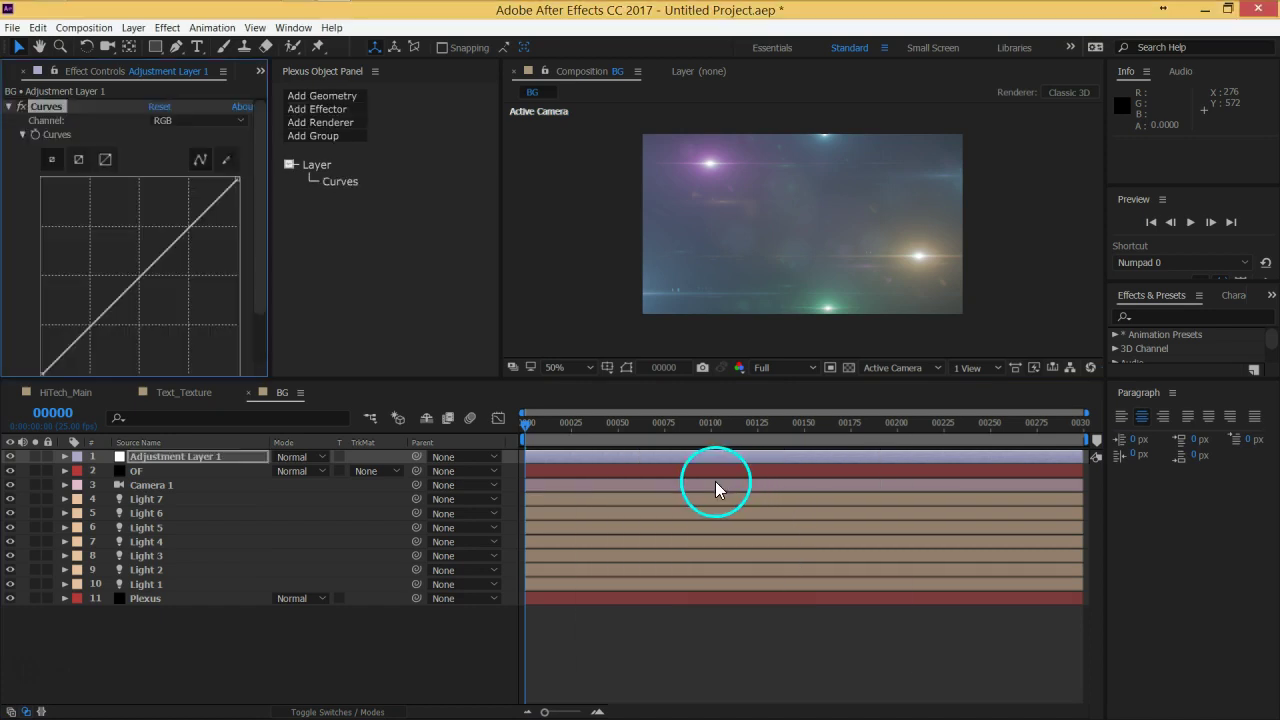
scroll(147, 331, down, 2)
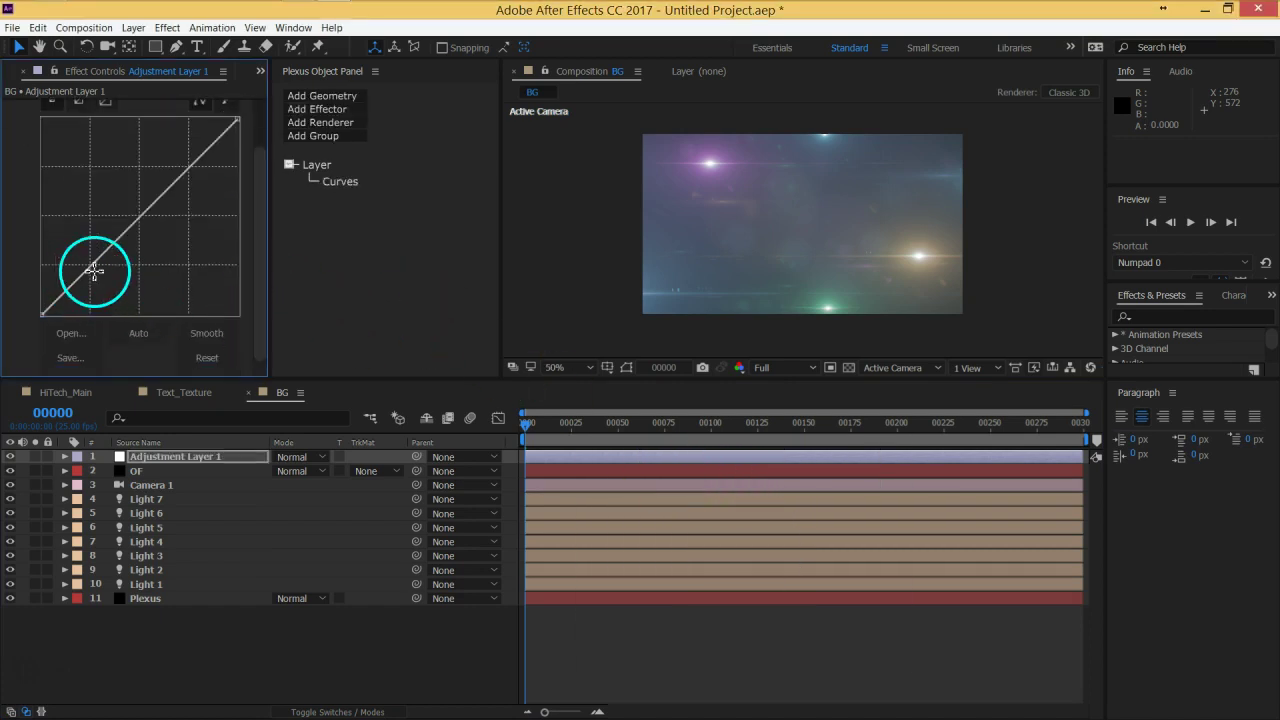
drag(91, 266, 105, 291)
drag(181, 207, 174, 188)
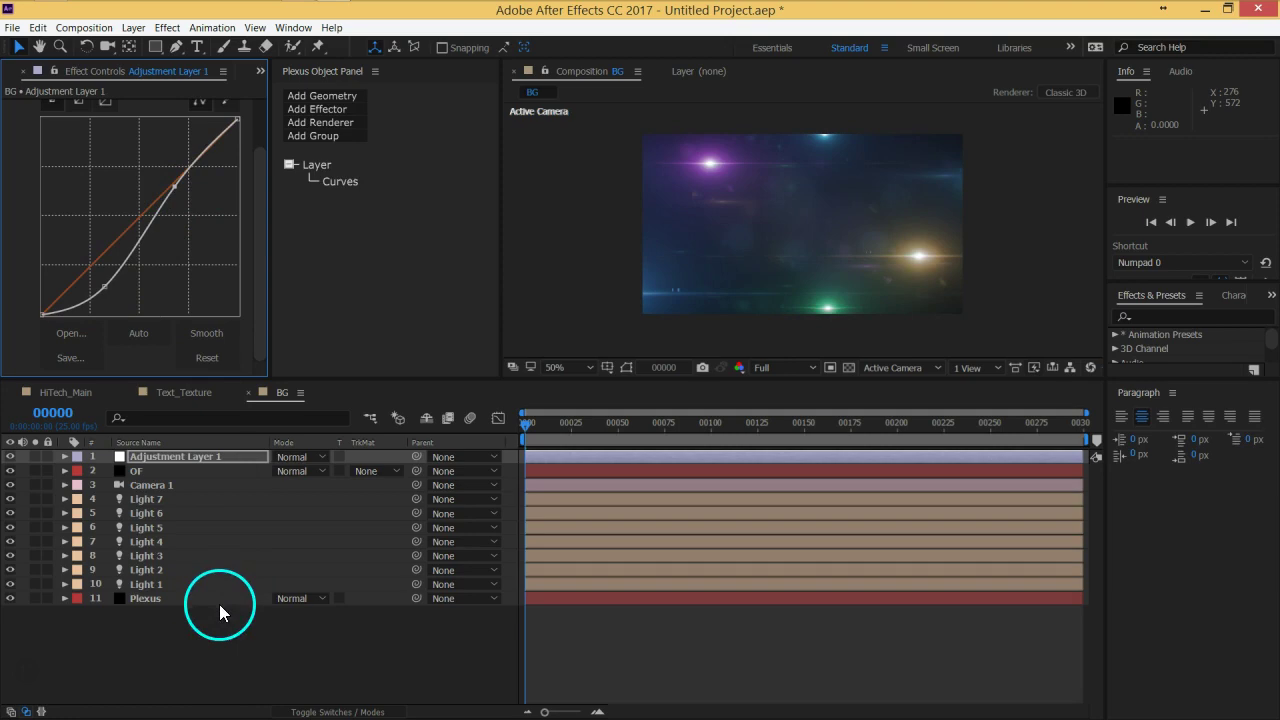
- Set the global blend mode of the OF layer's flare to Add and accept the flare setup
click(155, 470)
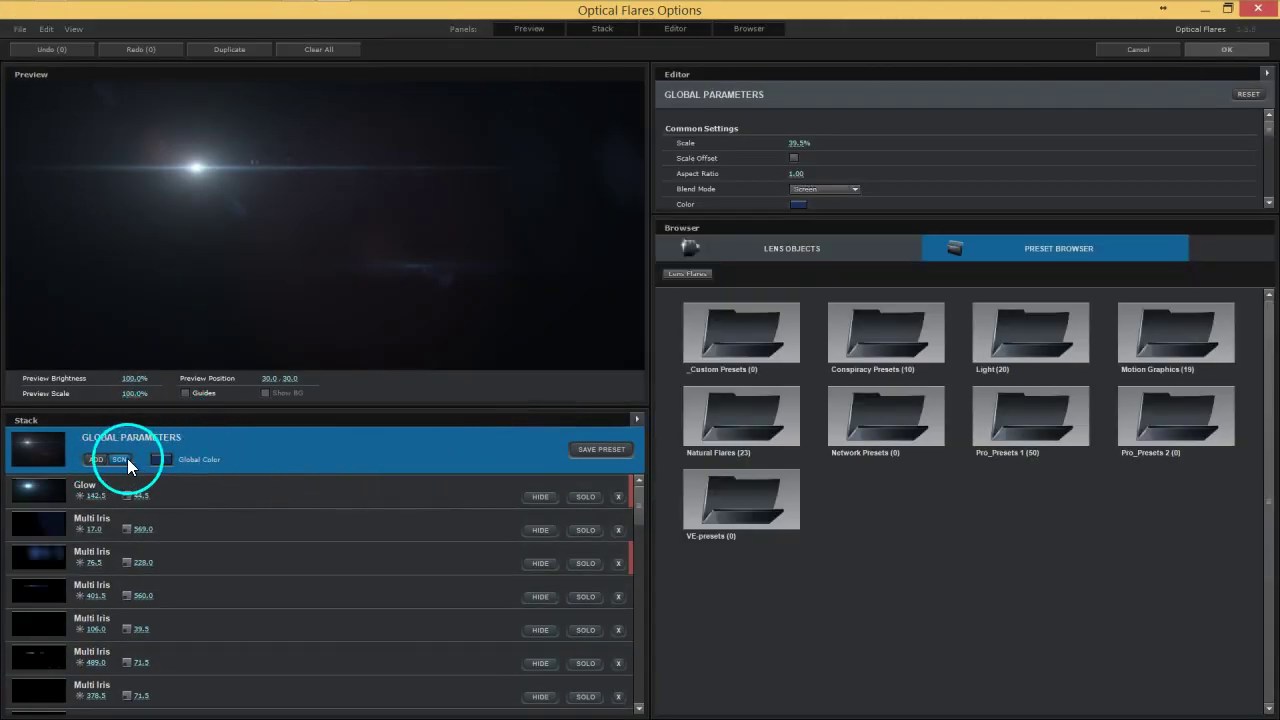
click(1240, 50)
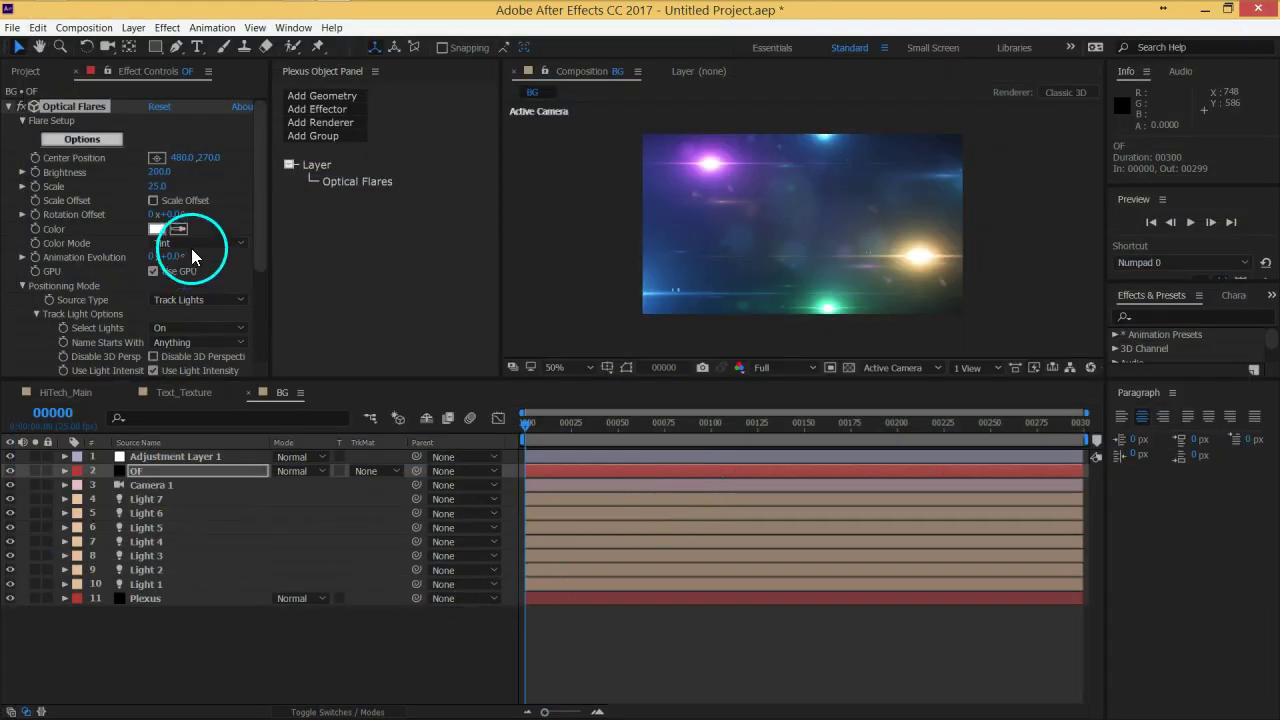
- Refine the adjustment layer's RGB curve by moving its upper point further into the highlights, and deselect the layer
click(157, 457)
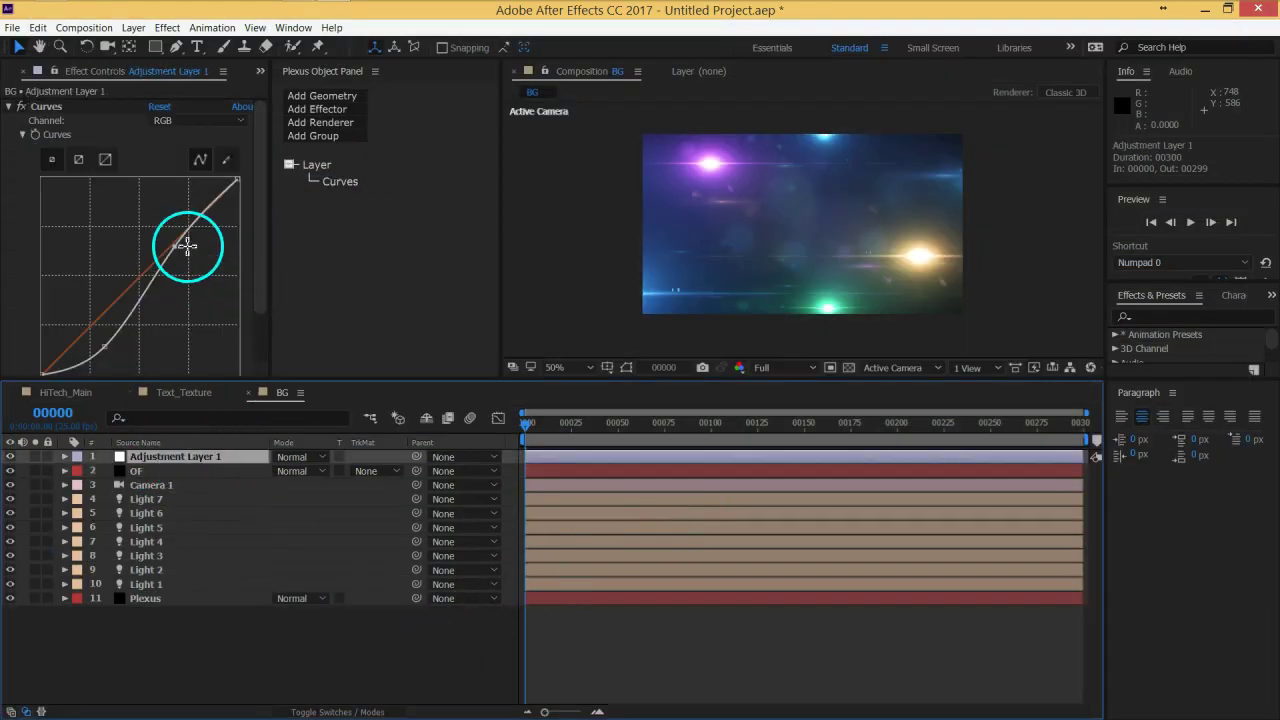
drag(100, 343, 100, 346)
drag(176, 245, 210, 205)
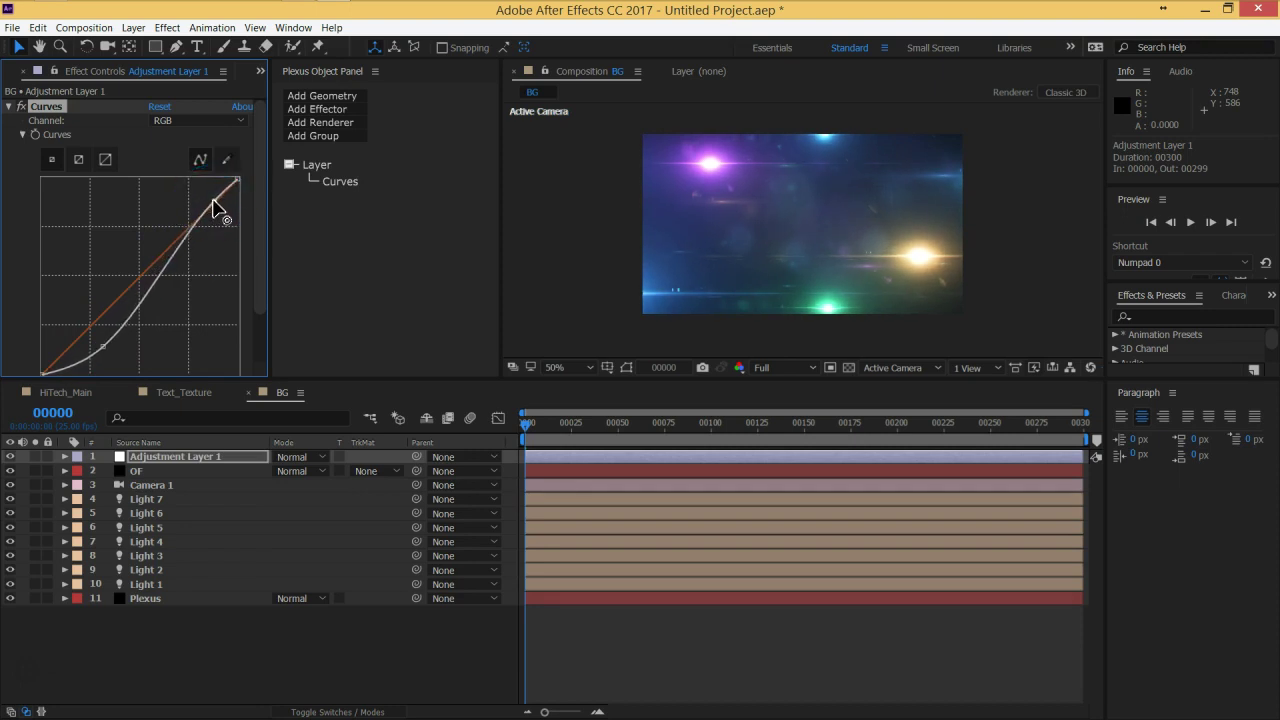
click(177, 646)
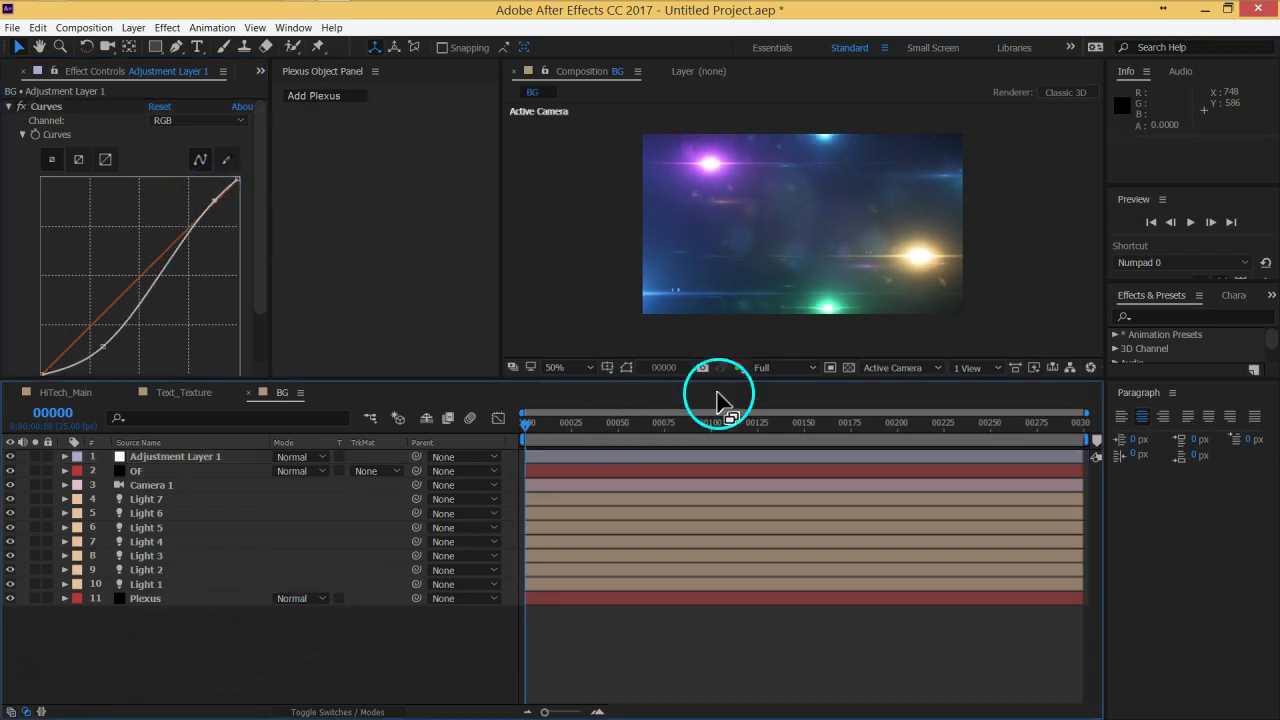
- Place the BG composition at the bottom of the layer stack in HiTech_Main
click(92, 393)
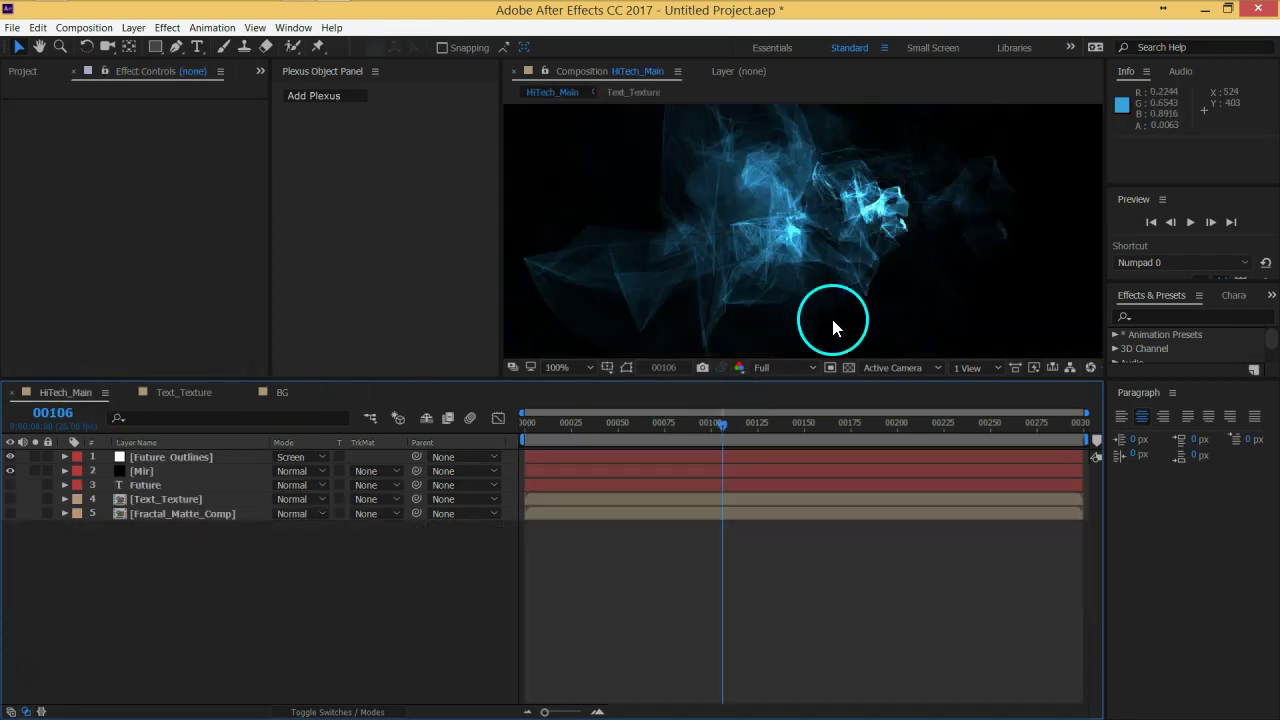
click(24, 72)
drag(51, 239, 216, 582)
drag(830, 390, 847, 291)
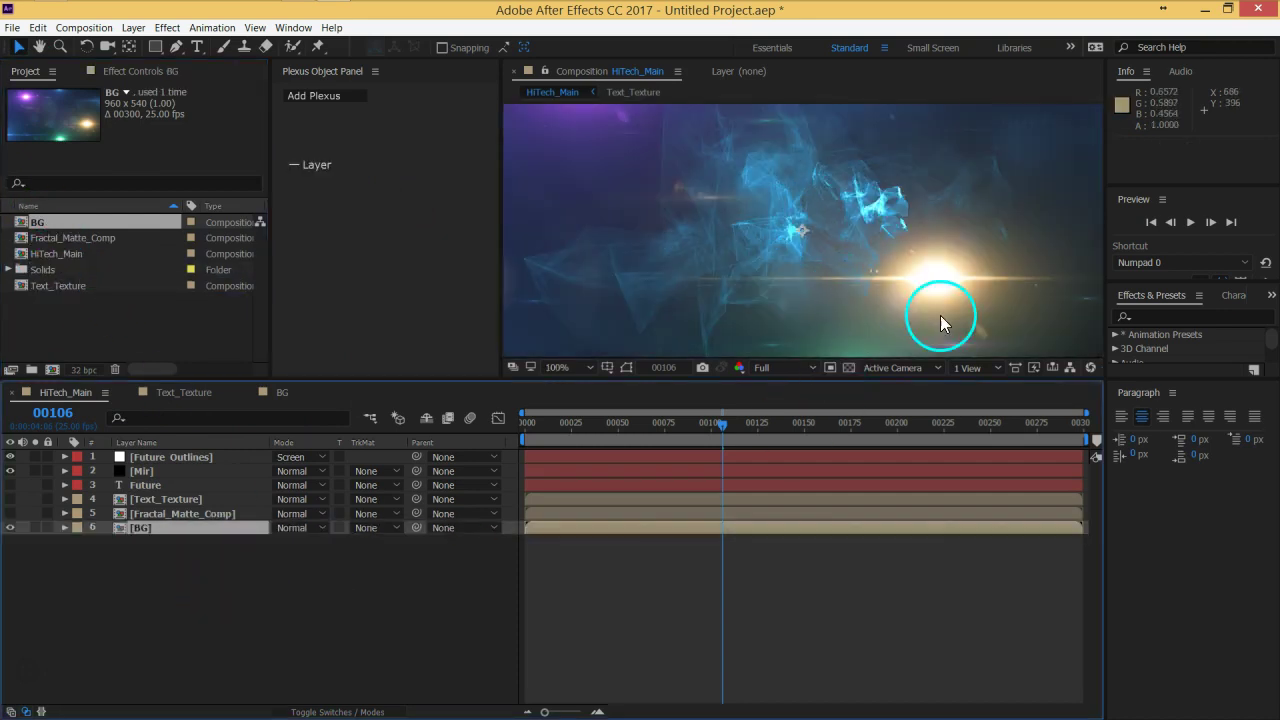
- Set the Optical Flares Brightness of the OF layer in the BG composition to 100
click(300, 396)
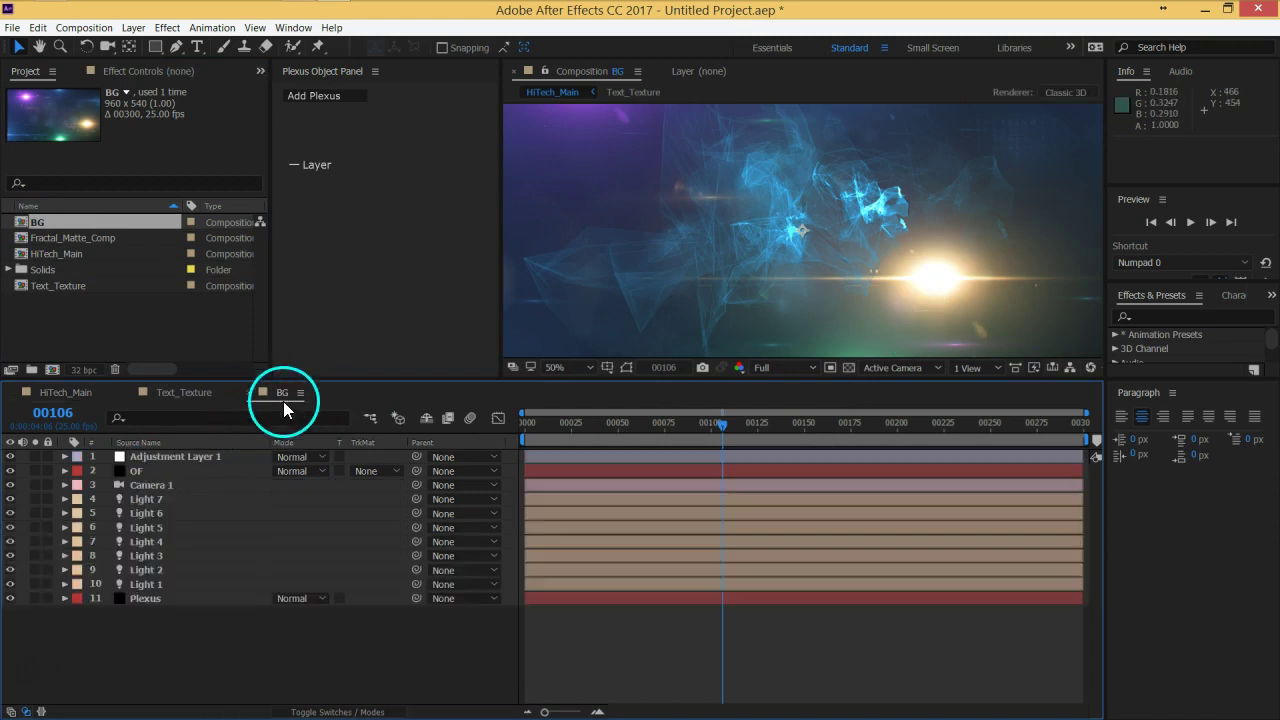
click(157, 476)
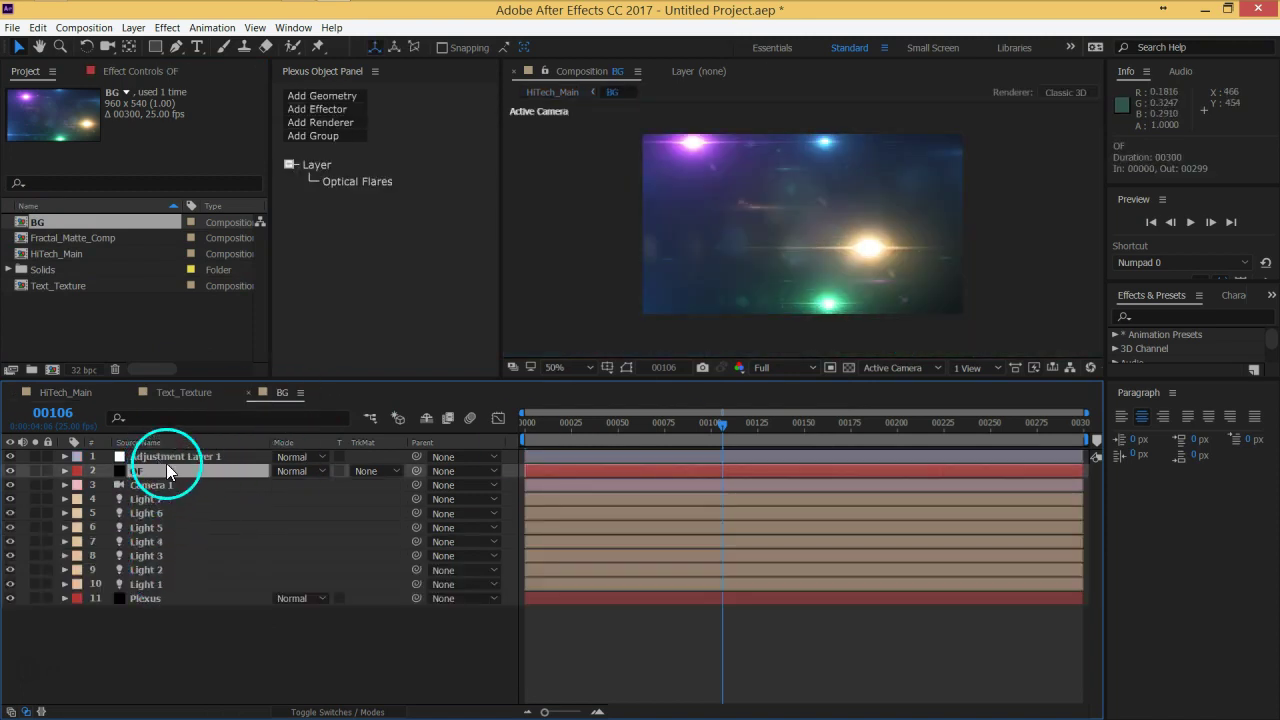
click(146, 73)
click(157, 172)
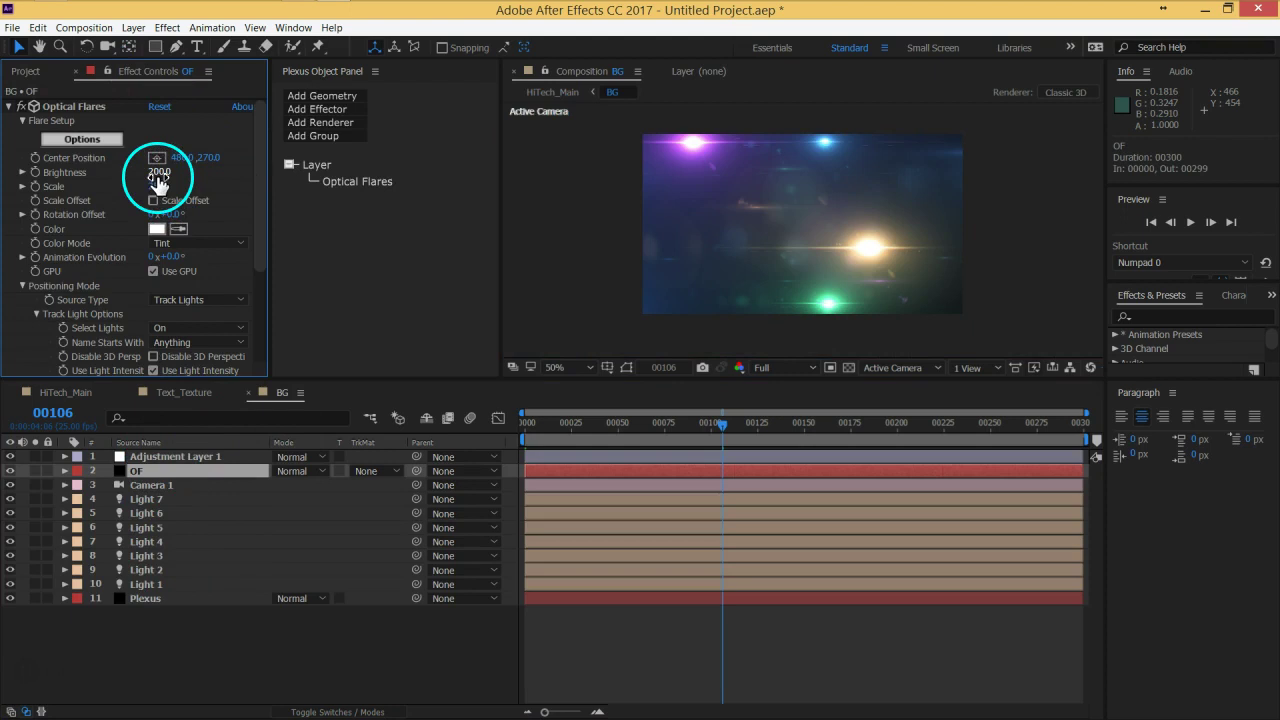
text(100)
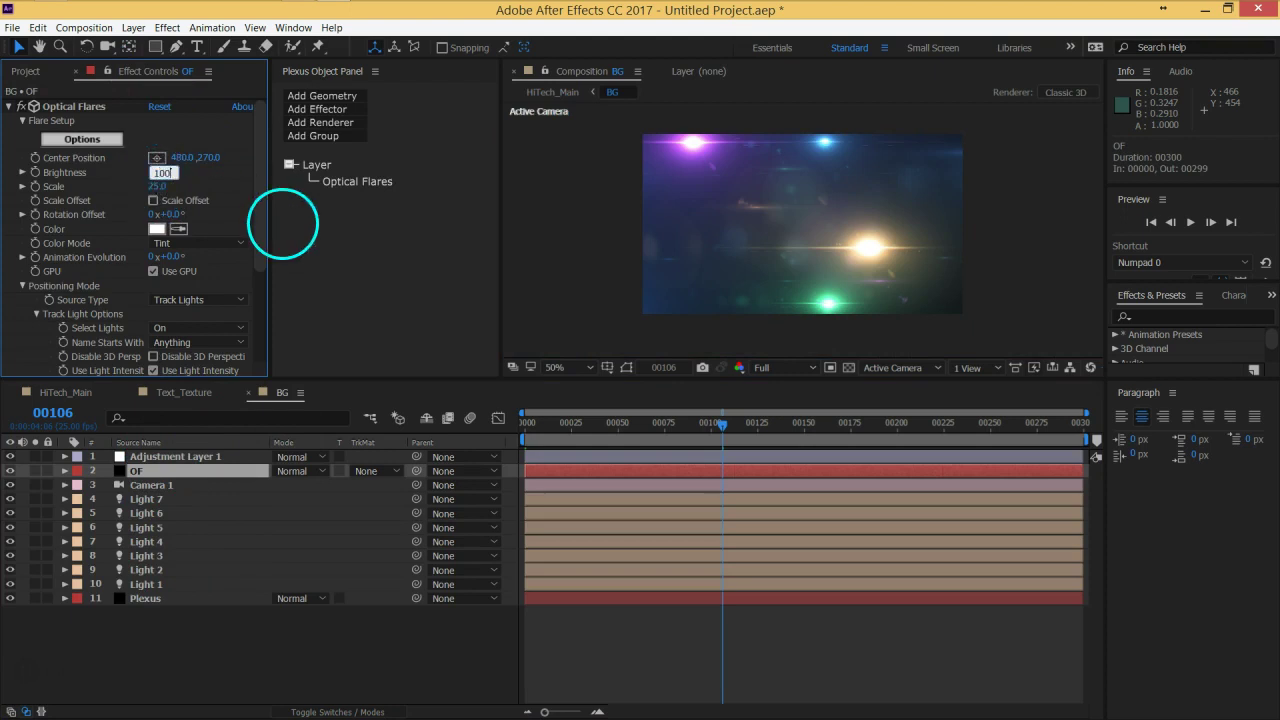
key(Return)
- Check the Future text and Mir layer against the BG layer in HiTech_Main at frame 221
click(65, 392)
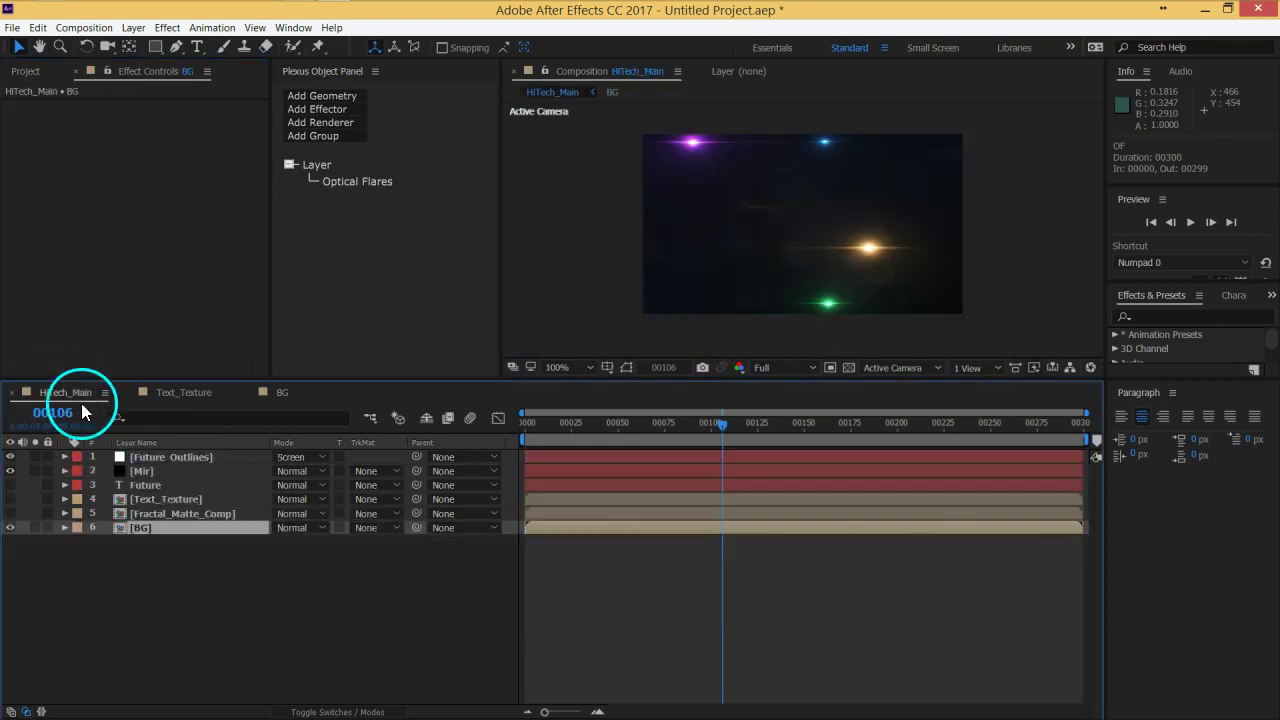
key(comma)
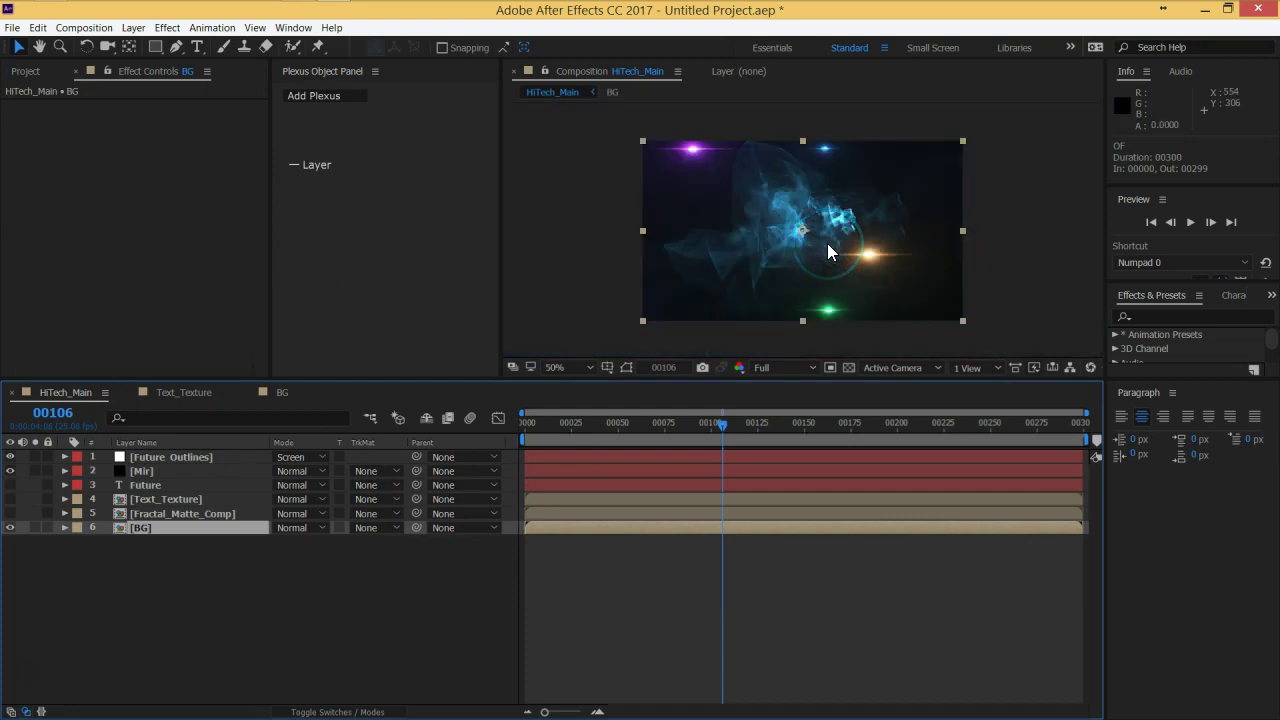
click(165, 471)
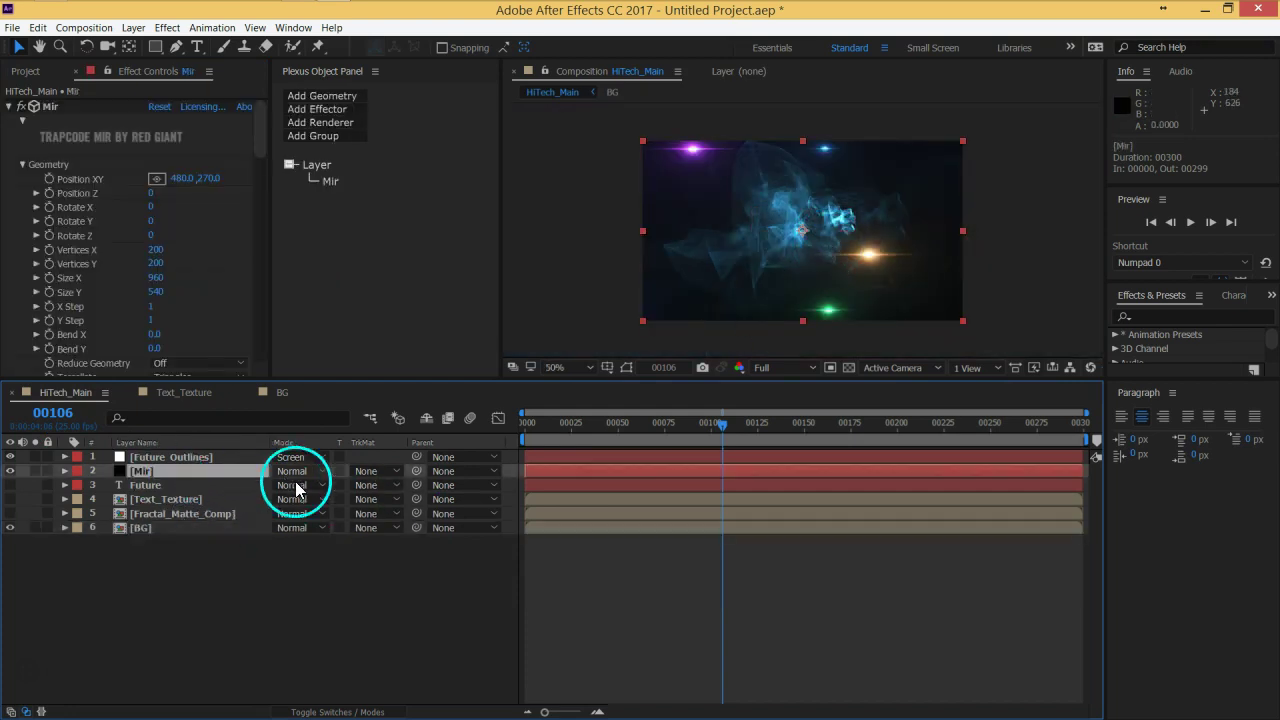
click(937, 423)
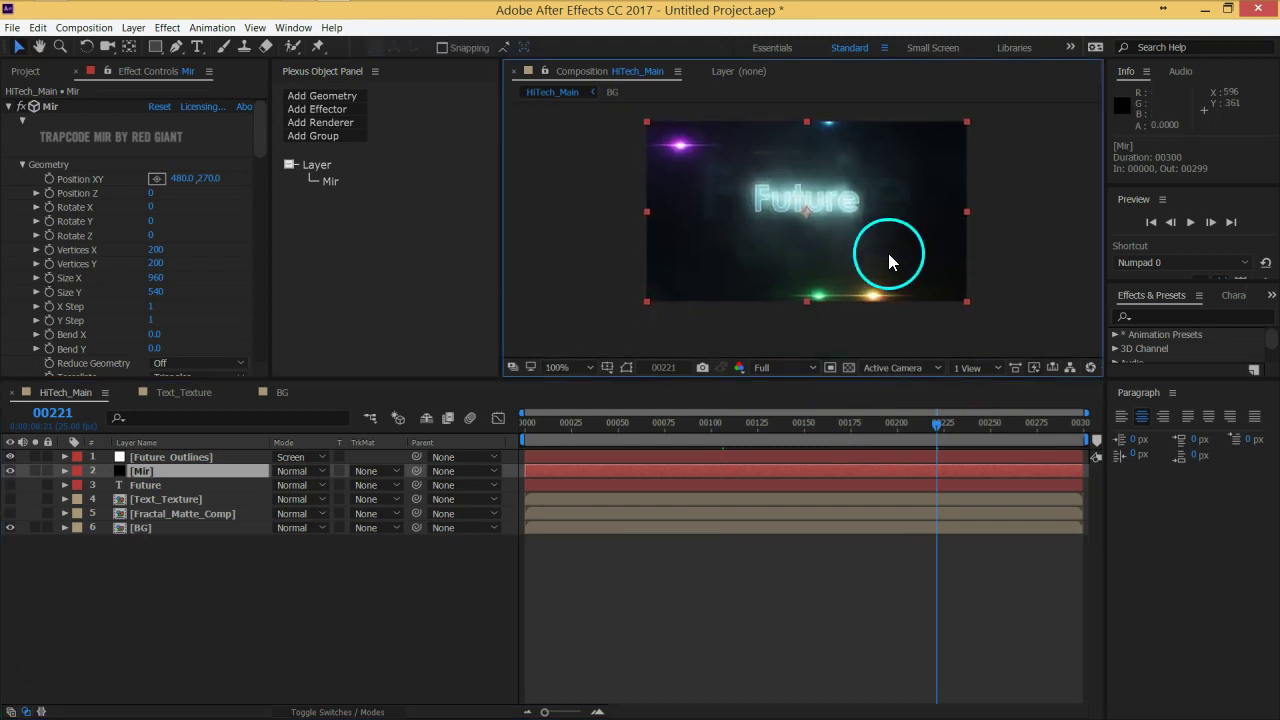
scroll(888, 250, up, 2)
drag(888, 247, 889, 298)
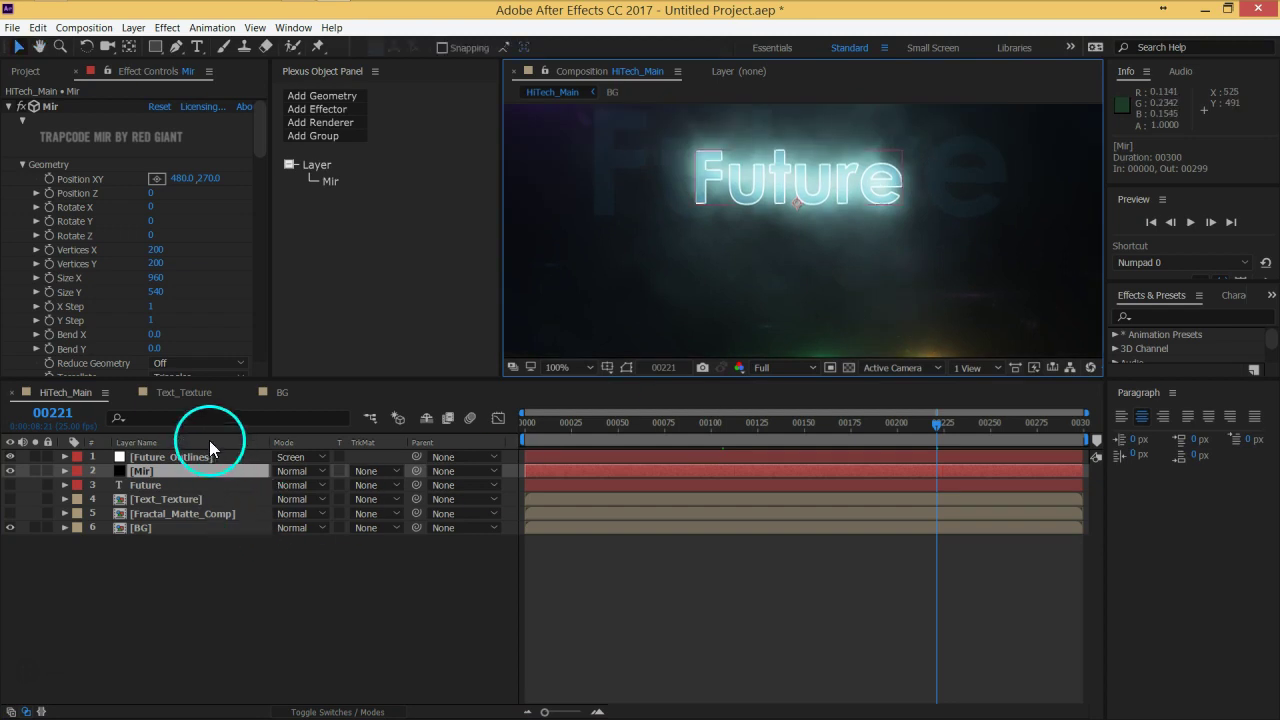
- Turn off Use Light Color in the OF layer's Track Light Options in BG, keeping light intensity and scale from intensity enabled
click(285, 392)
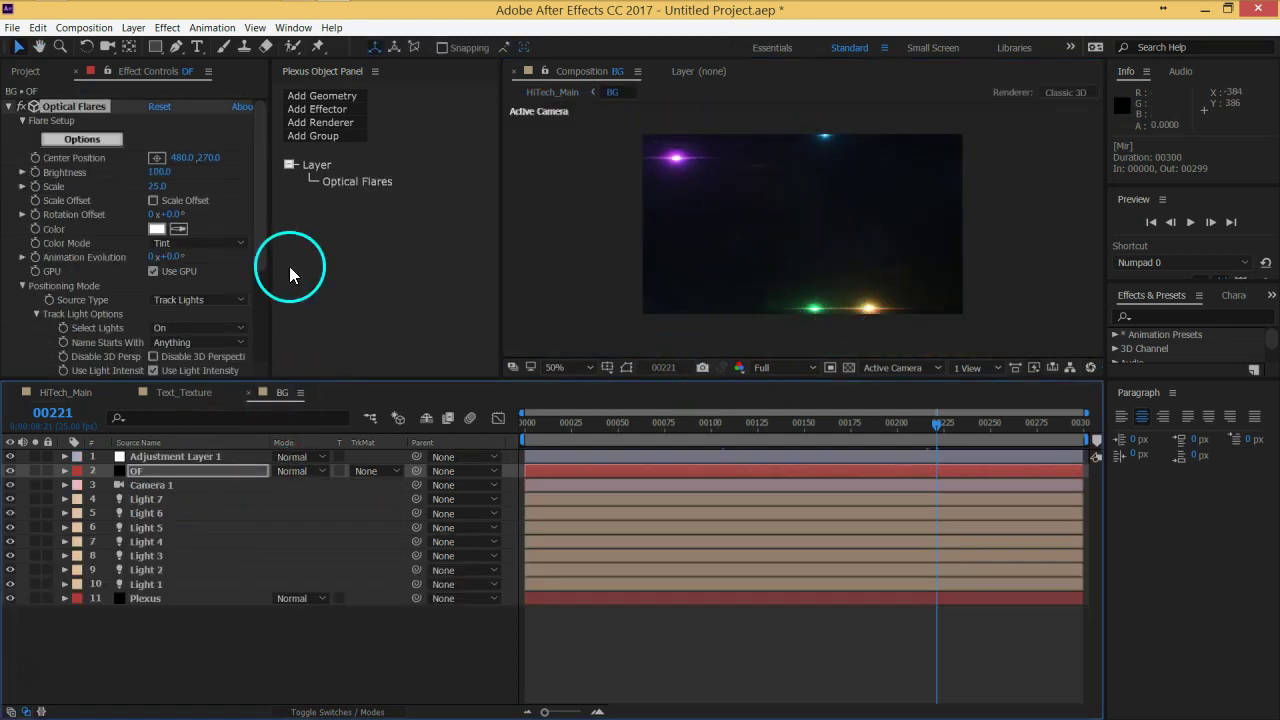
drag(255, 245, 259, 311)
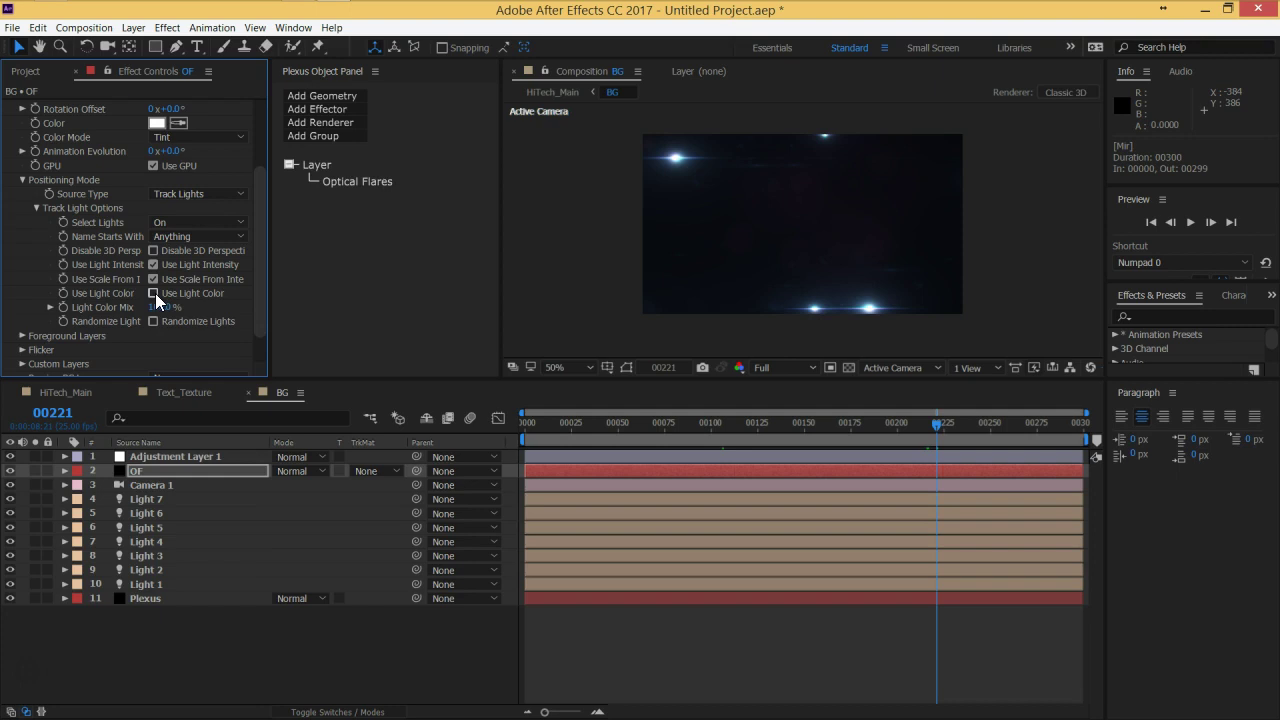
click(154, 279)
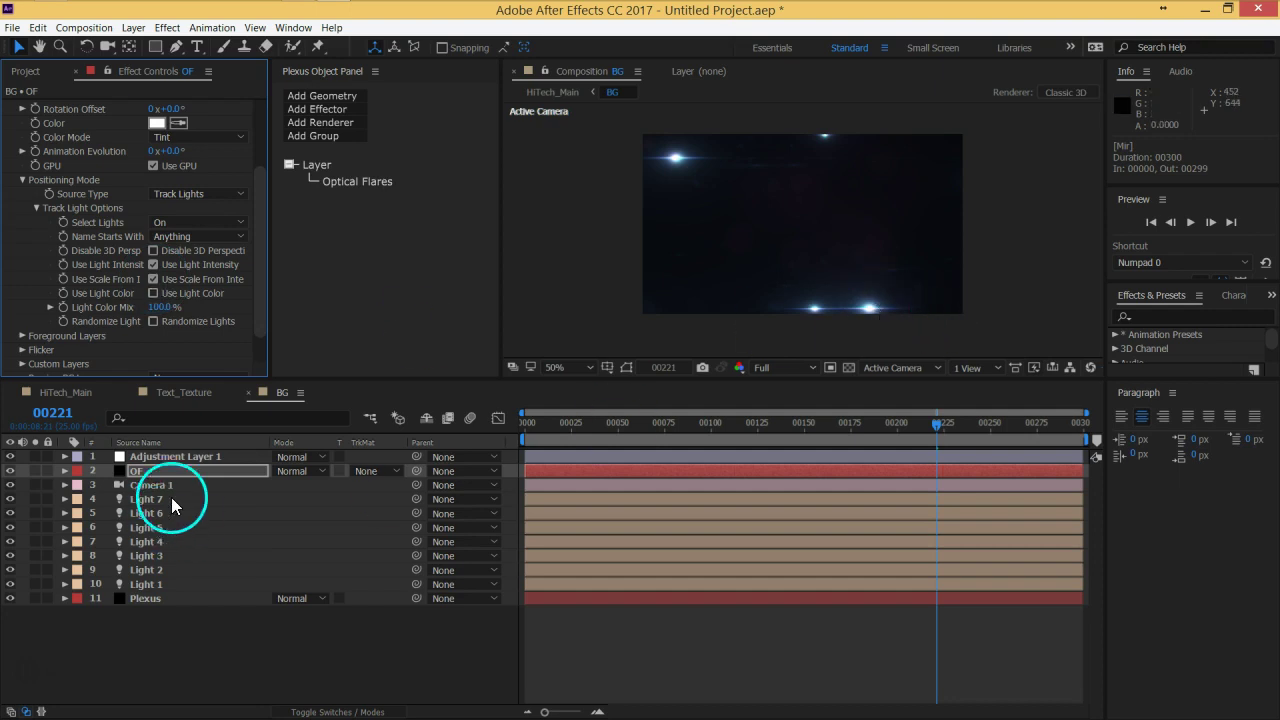
click(153, 265)
drag(263, 307, 269, 175)
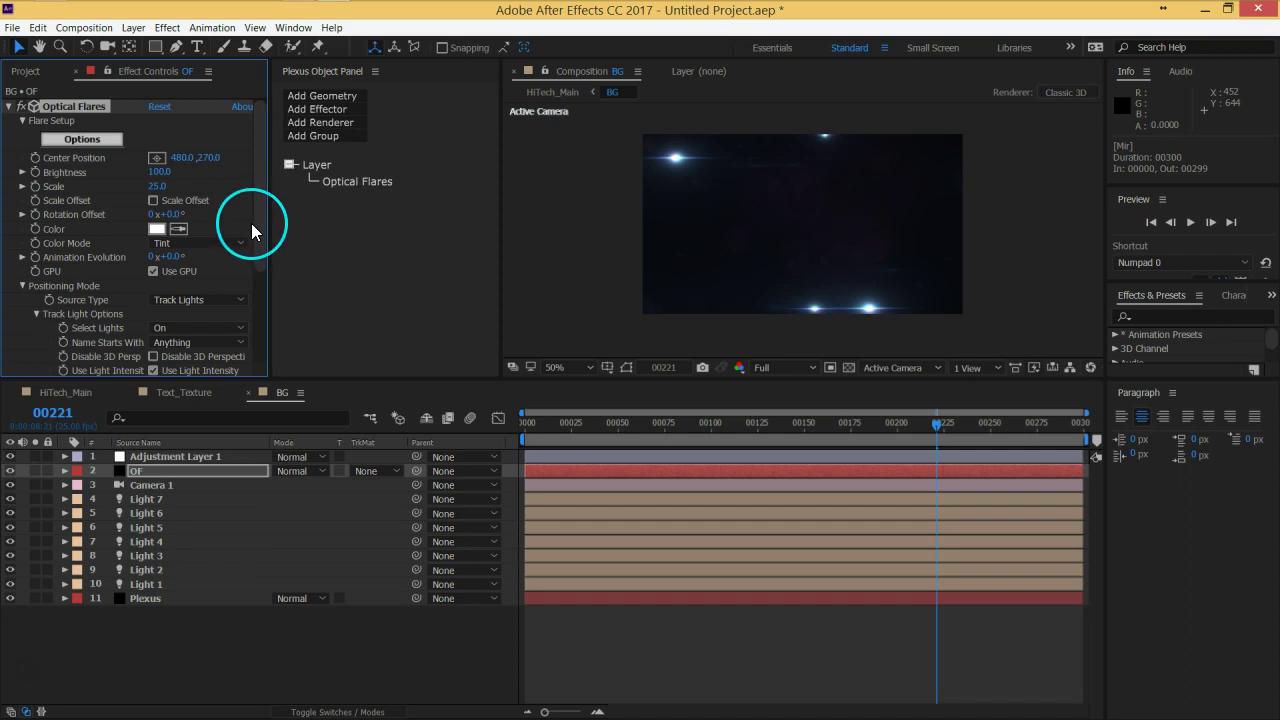
- Try the JFK, Propaganda and Operation_Northwoods flares from the Conspiracy Presets, and choose Mind_Control
click(101, 140)
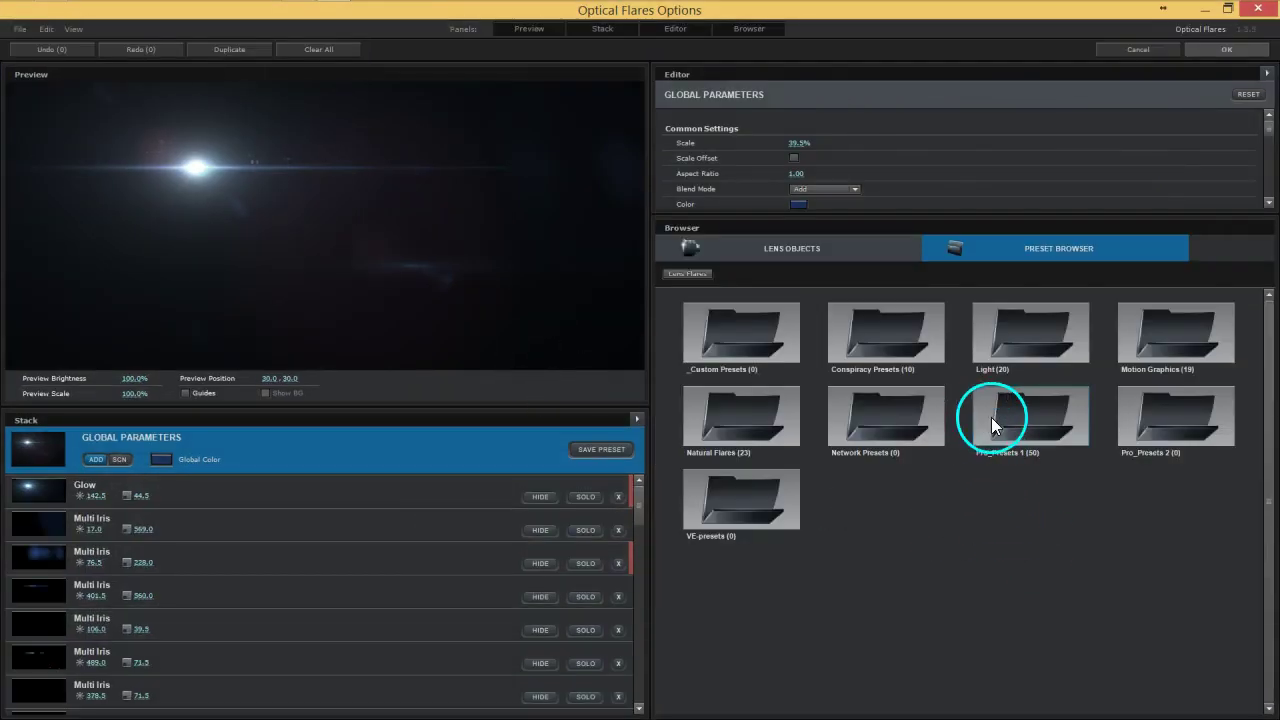
click(921, 349)
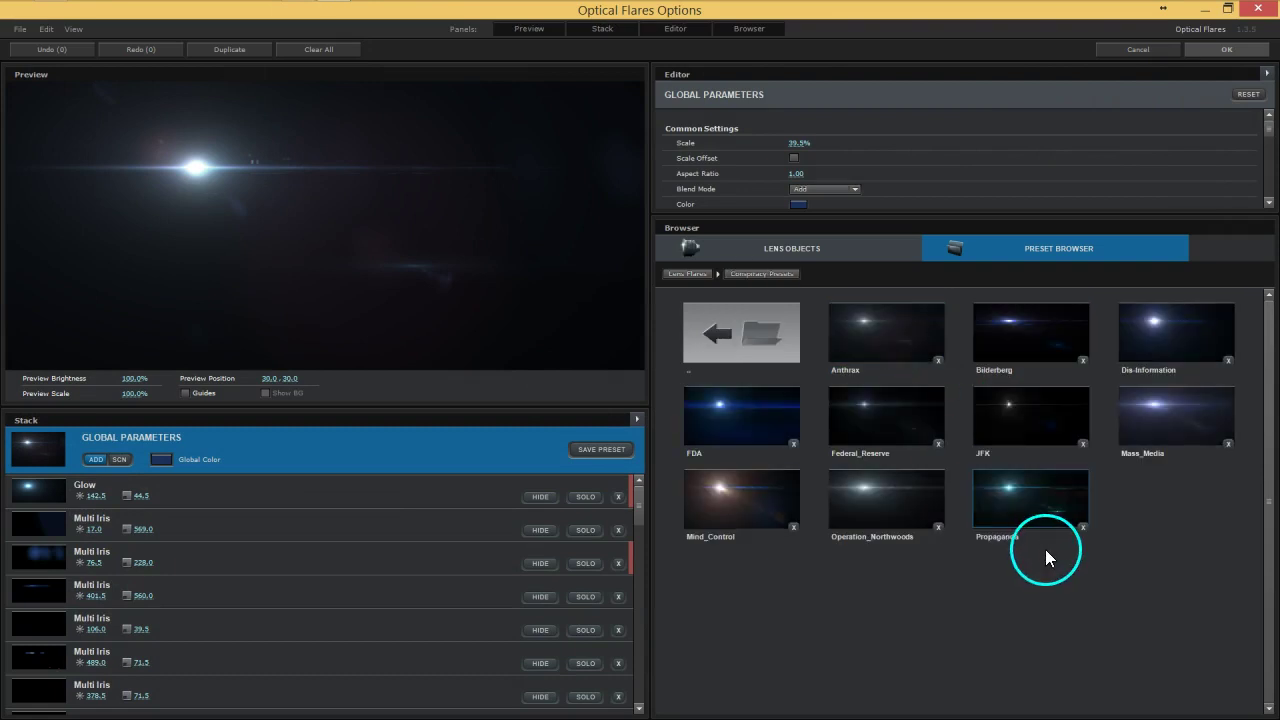
click(1014, 419)
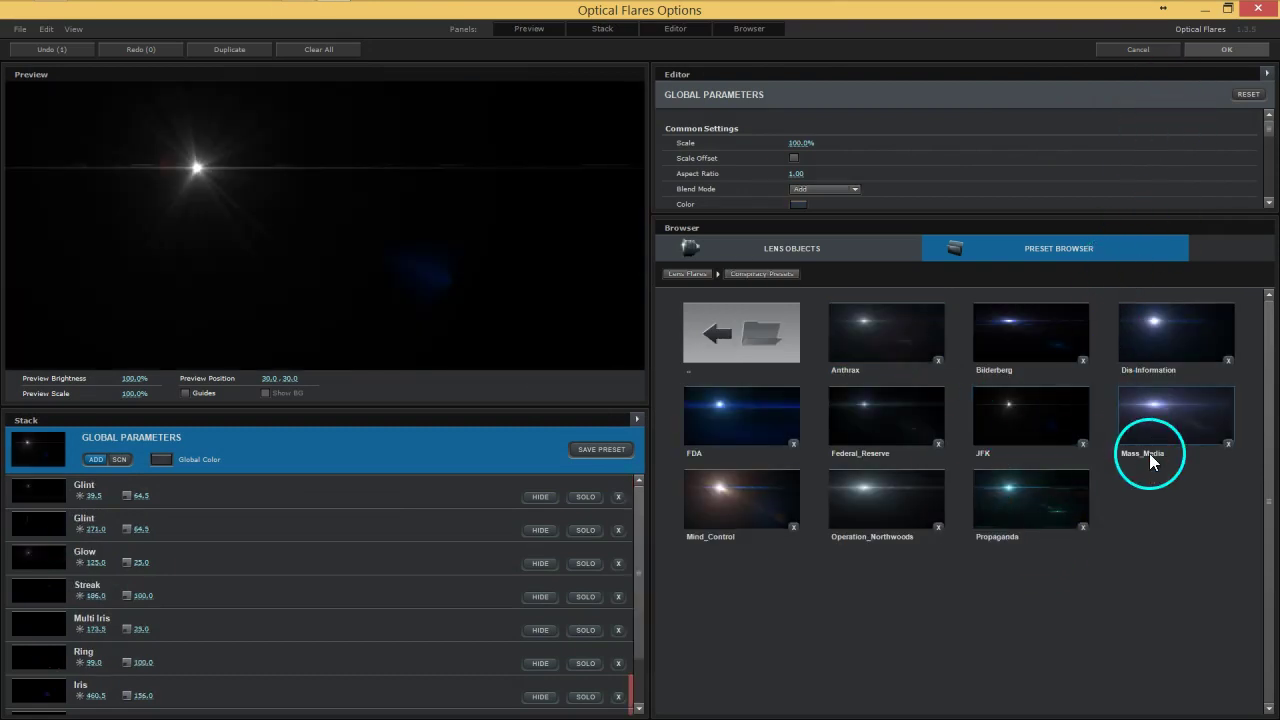
click(1044, 489)
click(906, 495)
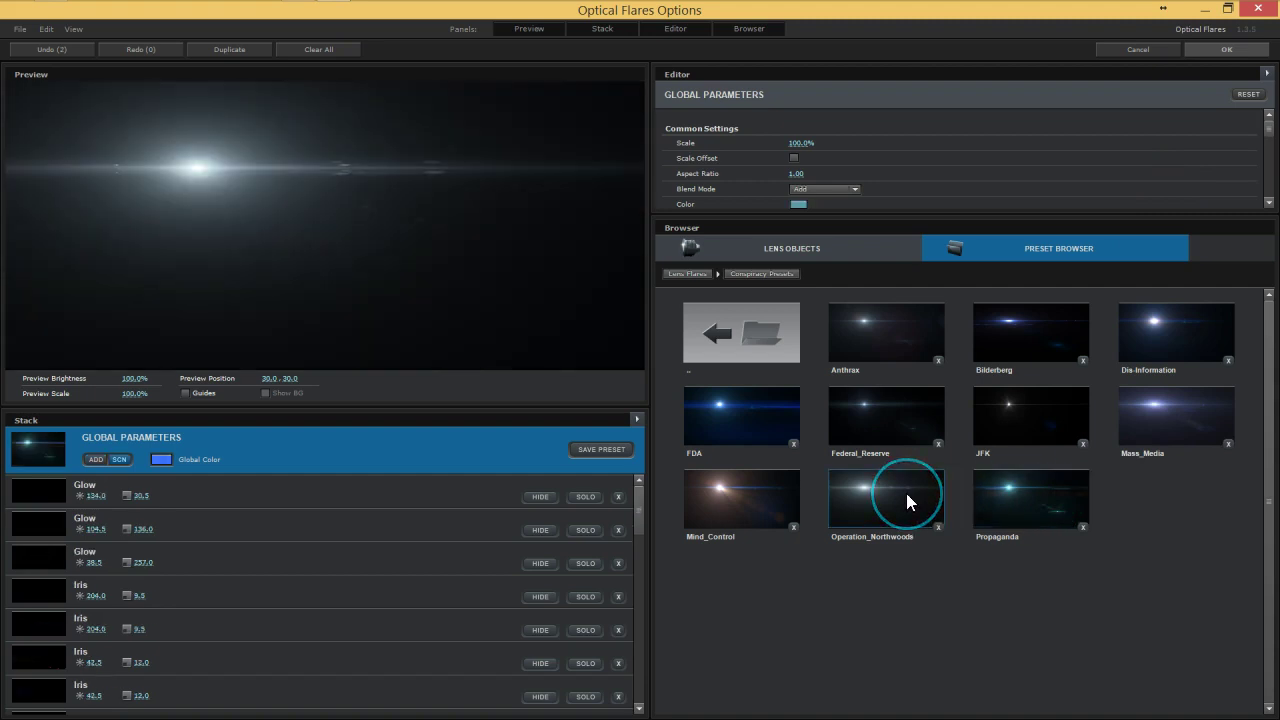
click(752, 495)
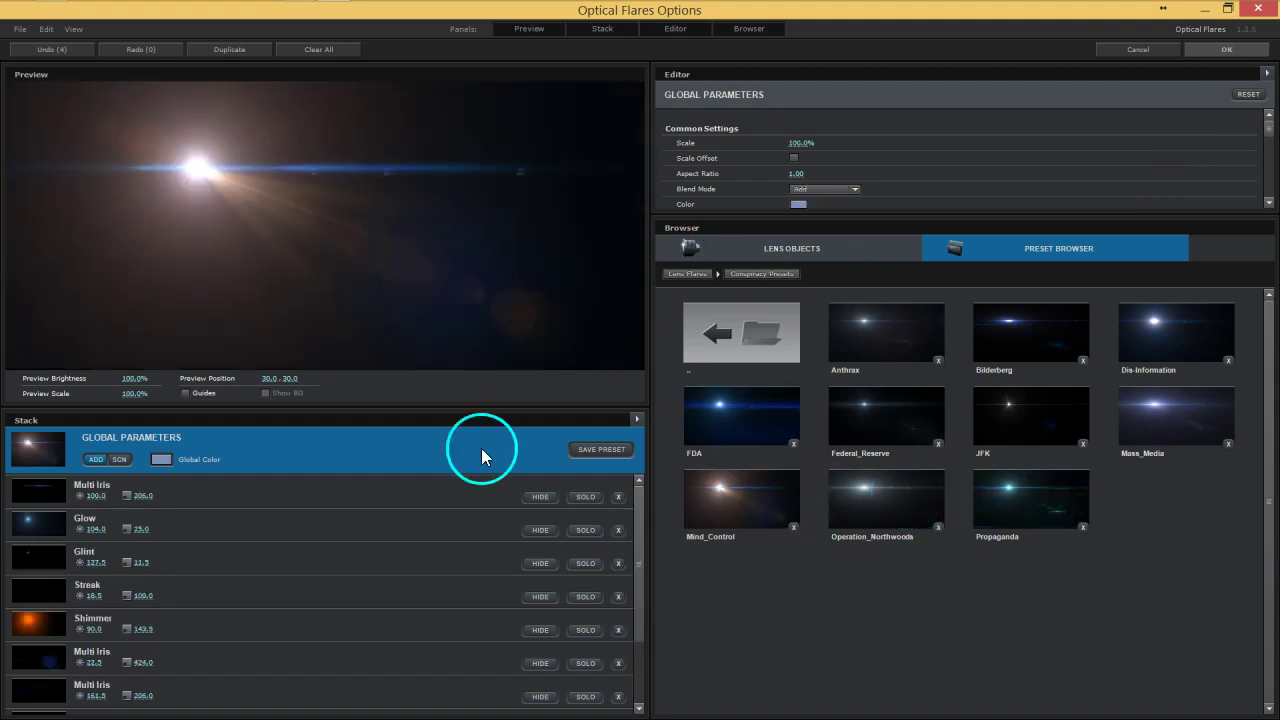
- Delete the first Multi Iris and the Multi Iris below Shimmer from the Mind_Control stack, and accept the flare setup
click(542, 494)
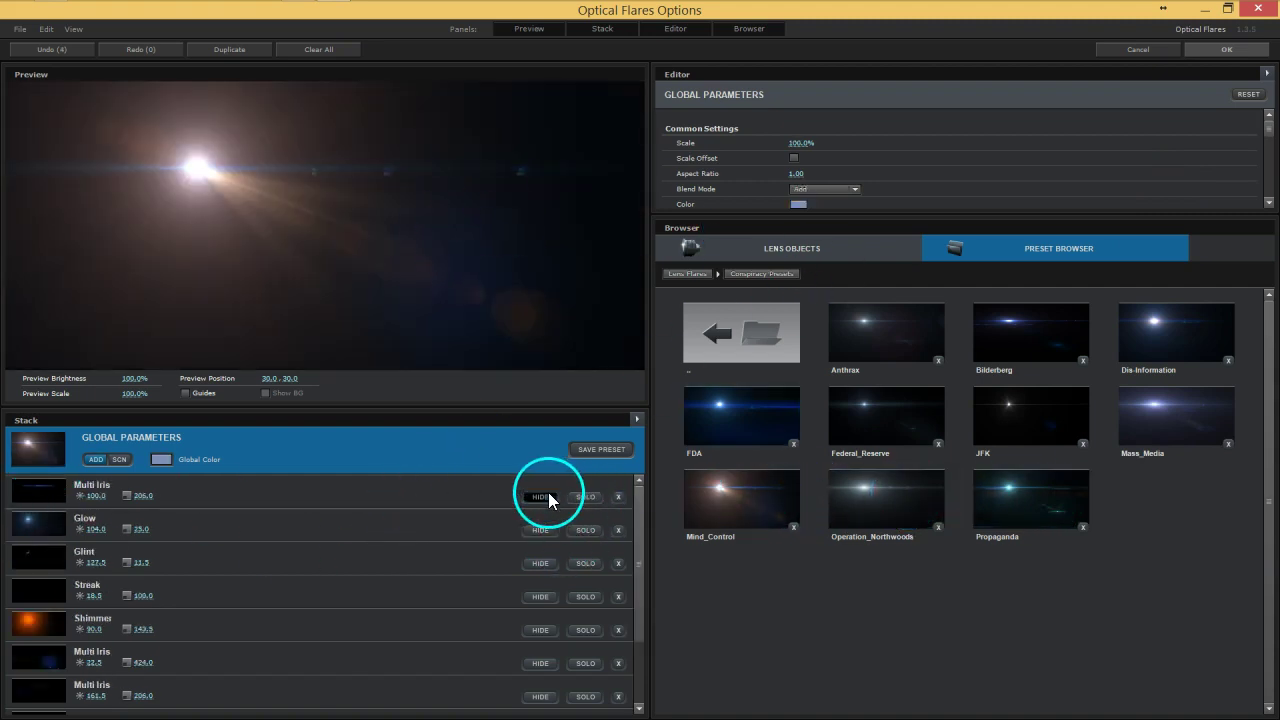
click(617, 499)
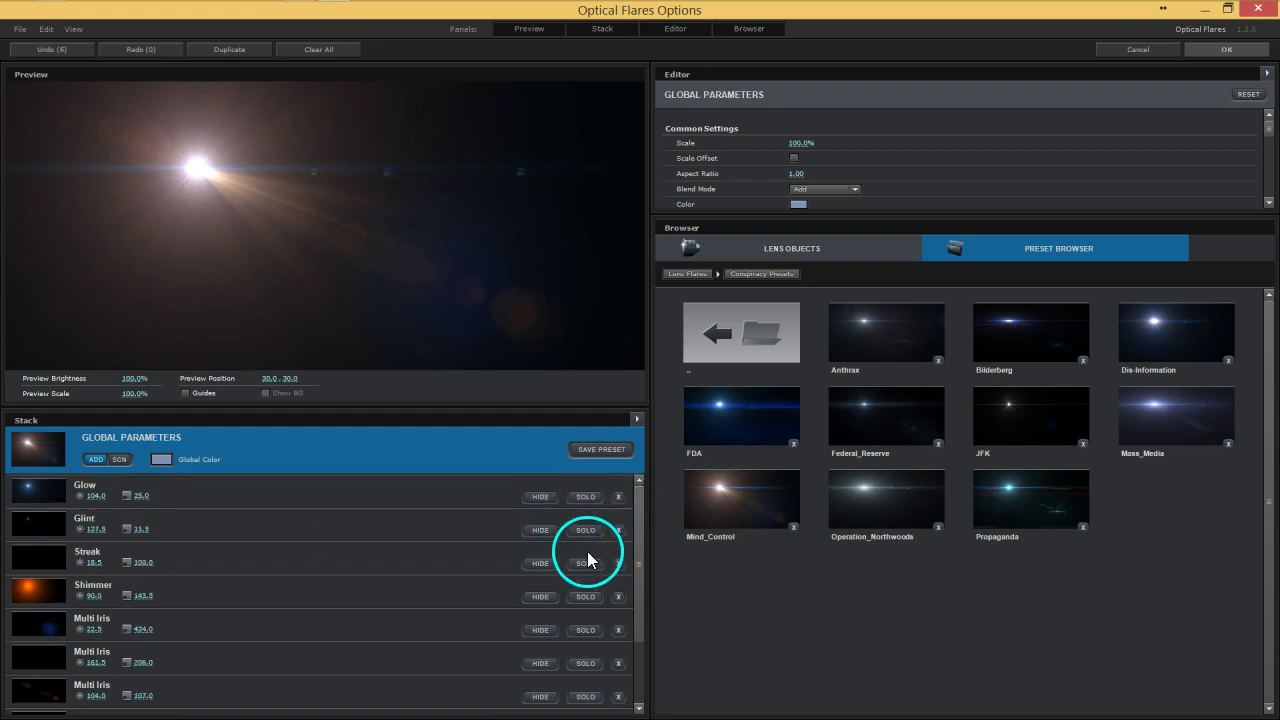
click(542, 629)
click(617, 630)
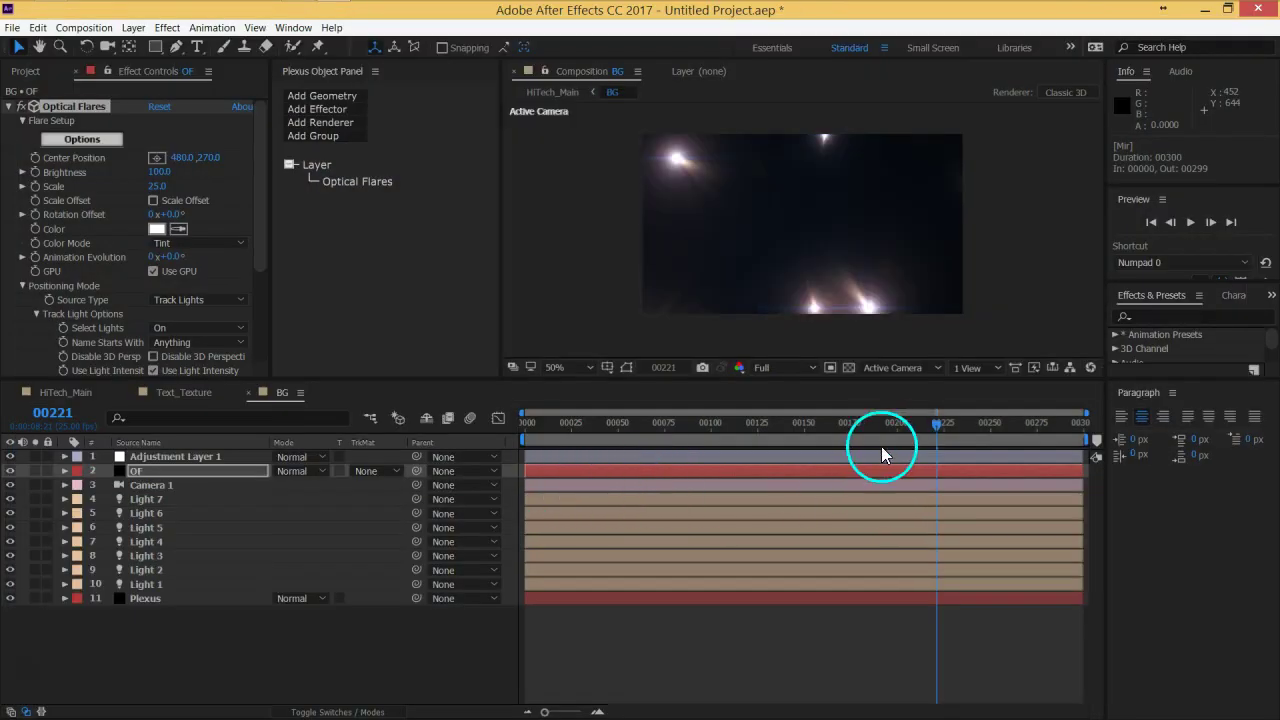
- Go to frame 25 in BG and set the OF layer's blending mode to Add
drag(787, 431, 571, 429)
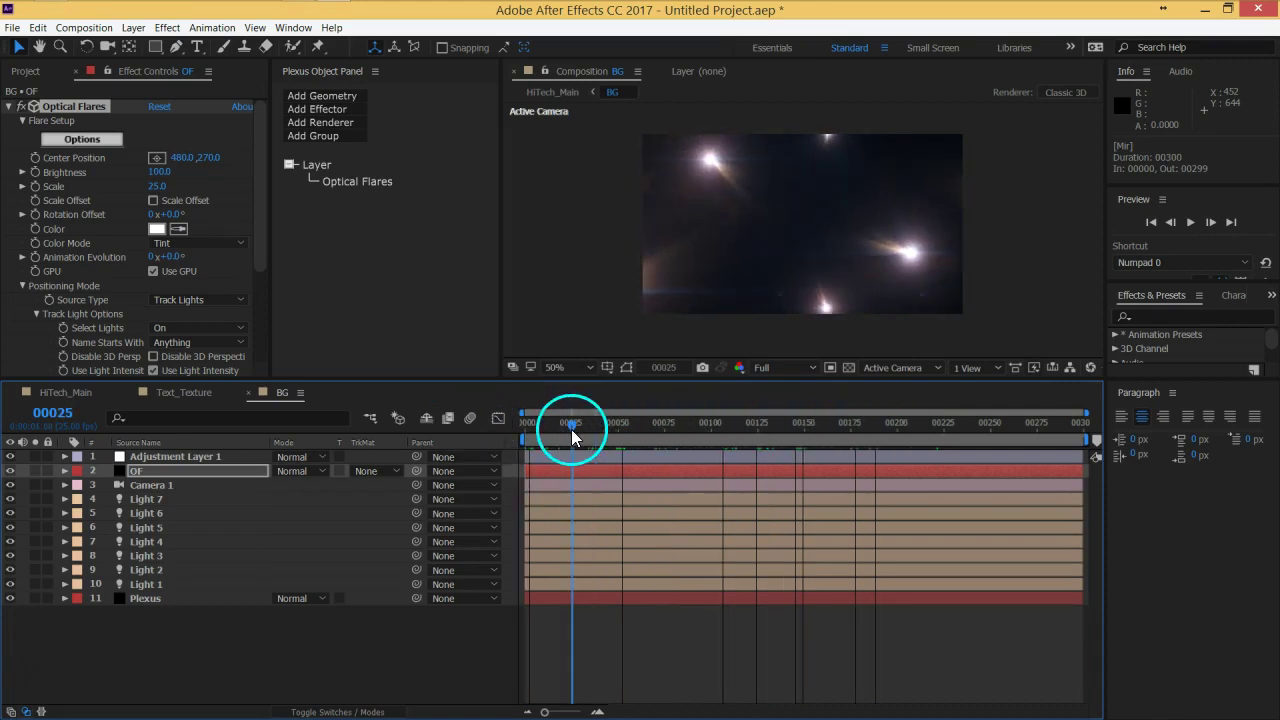
click(295, 471)
click(341, 278)
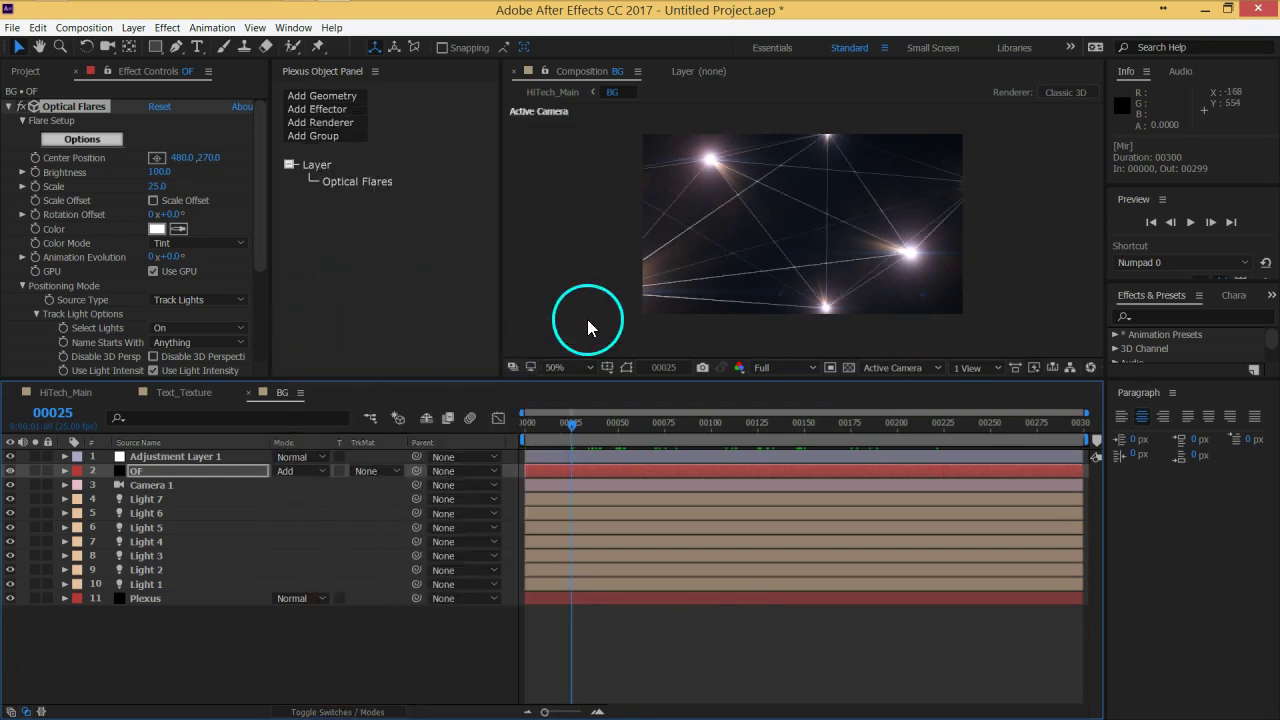
- Set the OF layer's flare Render Mode to On Transparent and check the composition against the transparency grid
drag(251, 245, 247, 350)
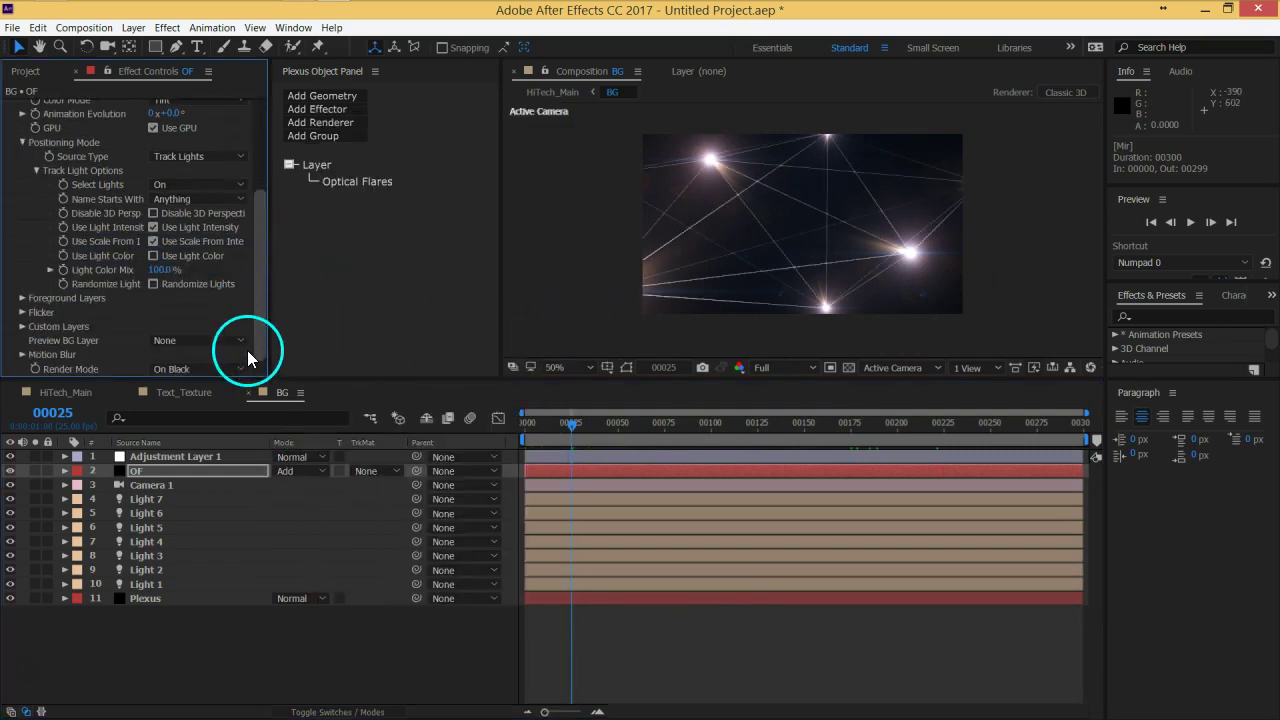
click(189, 369)
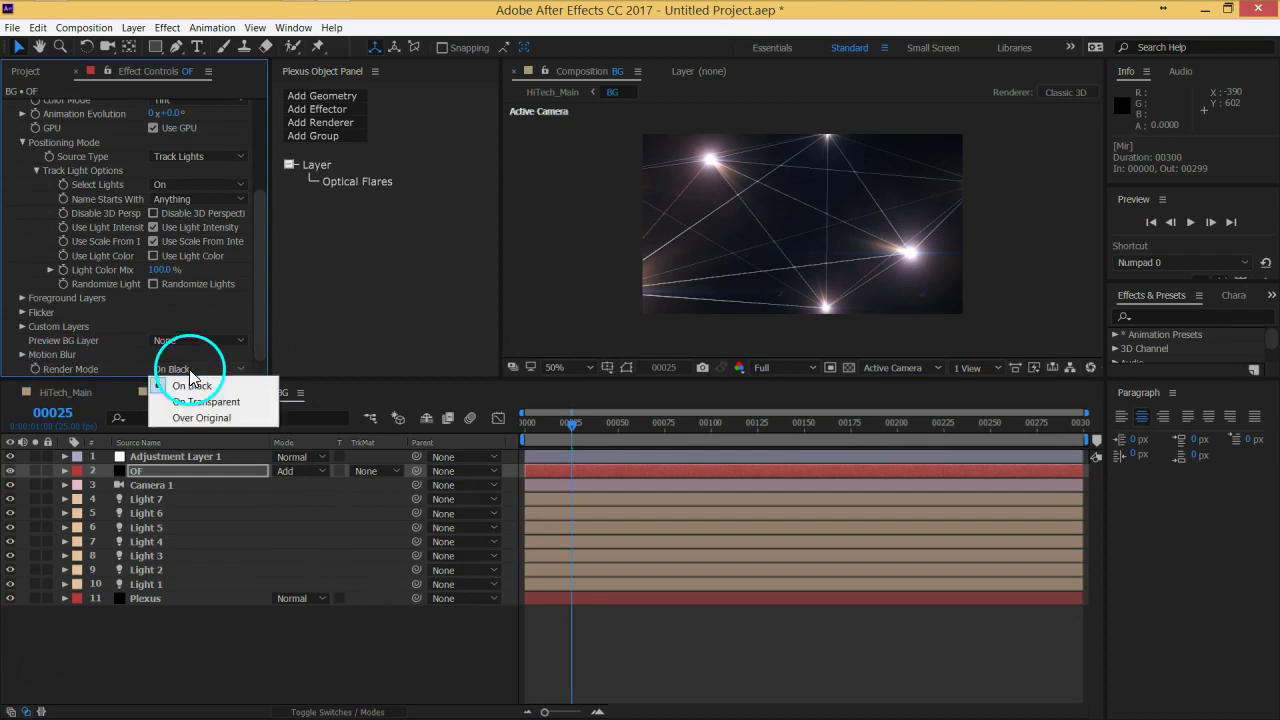
click(205, 402)
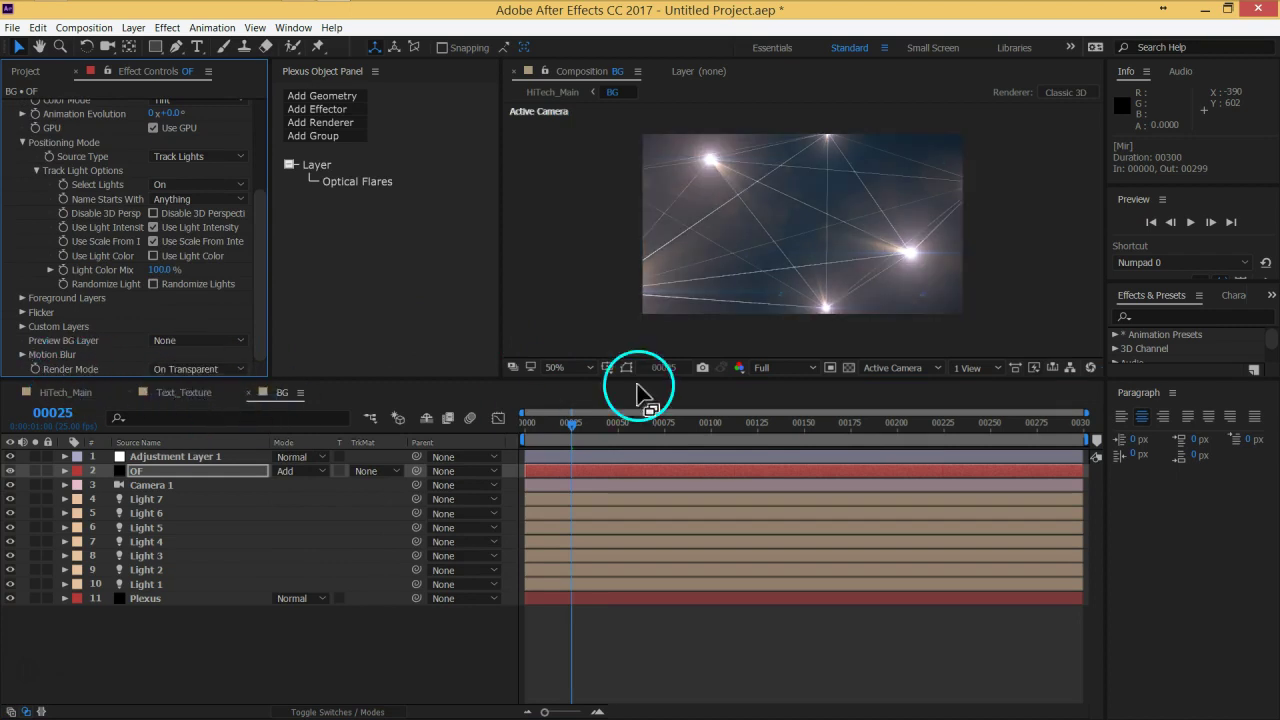
click(846, 368)
click(846, 368)
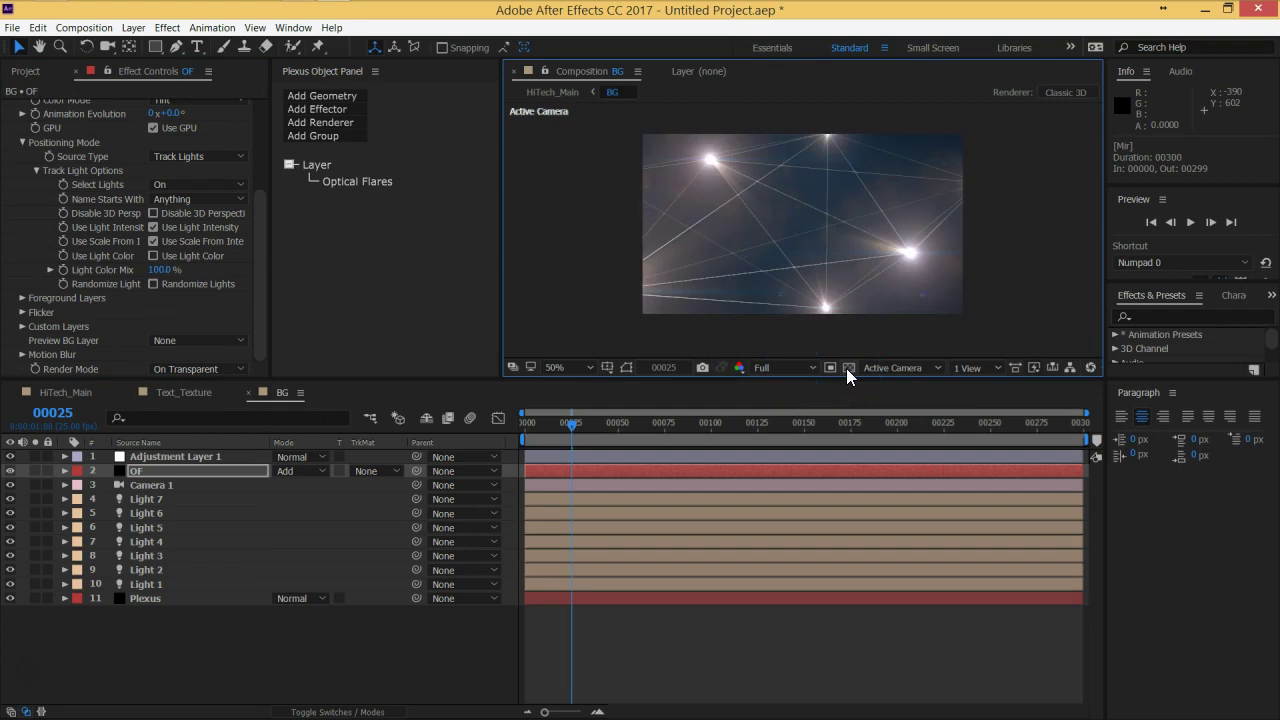
click(846, 369)
click(846, 369)
click(846, 369)
click(846, 369)
- Add a black solid named BG to the BG composition and send it below the Plexus layer
click(193, 650)
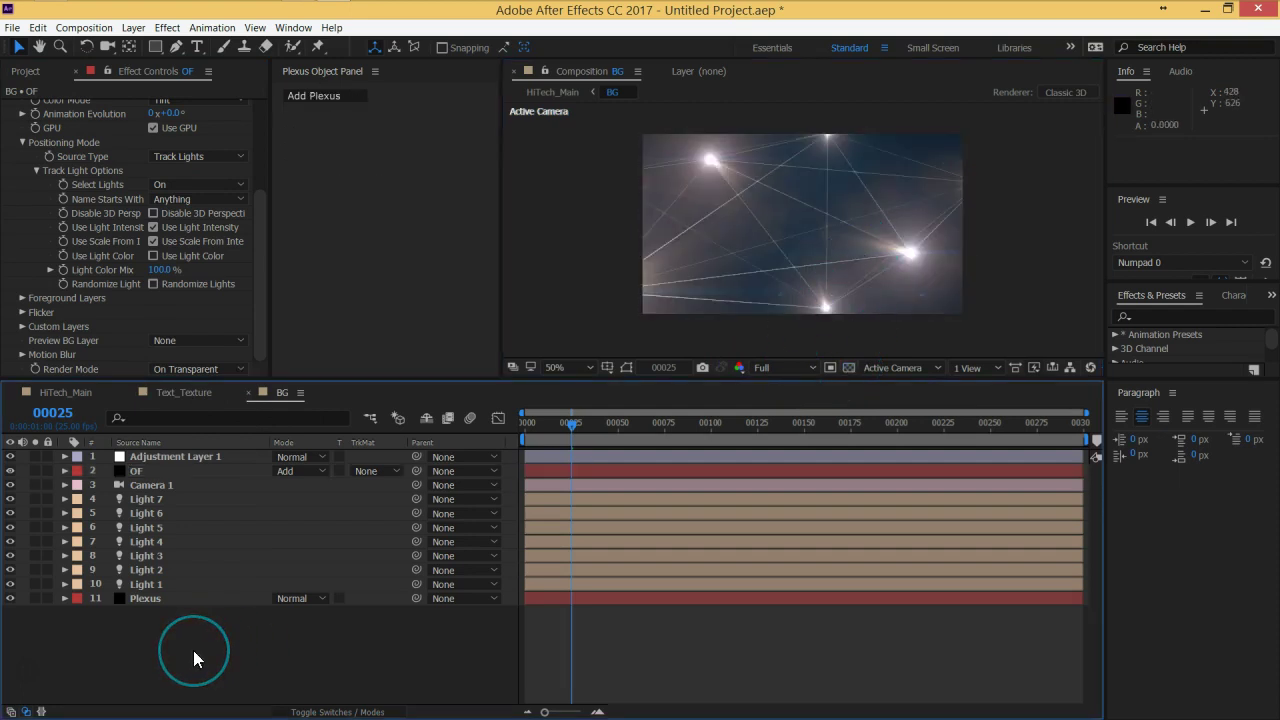
text(BG)
key(Return)
click(164, 456)
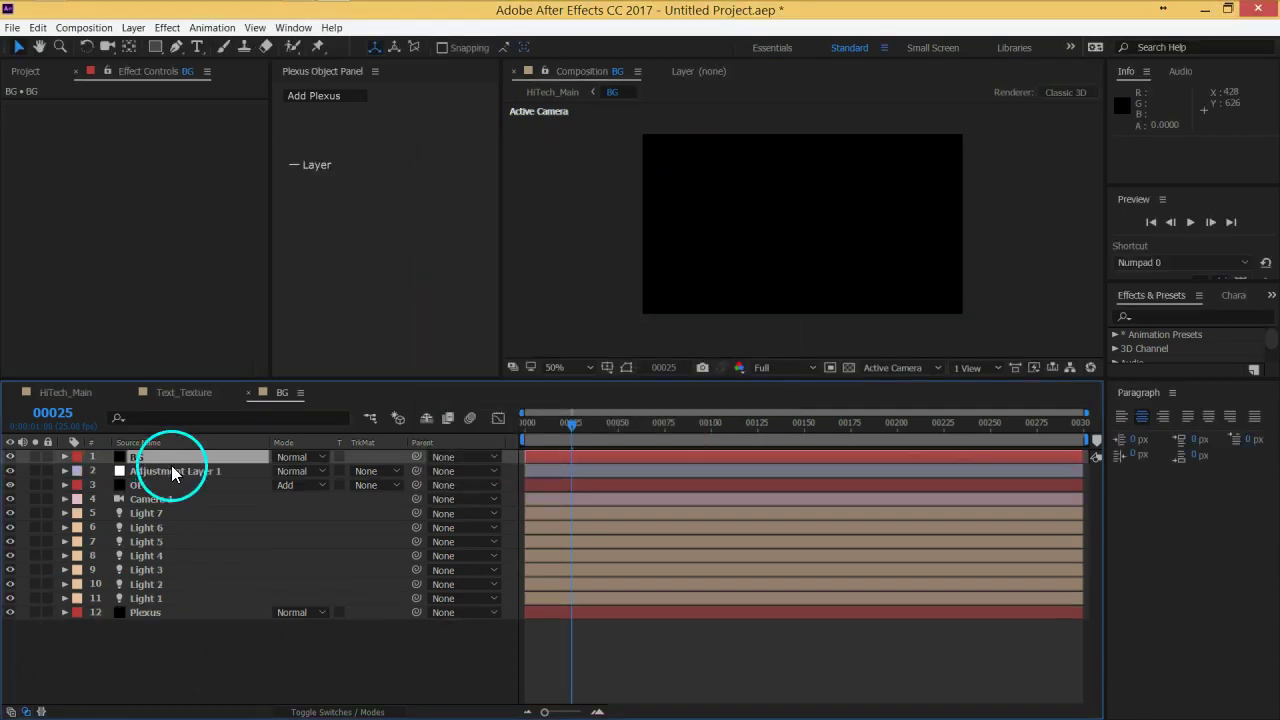
click(215, 677)
key(ctrl+shift+bracketleft)
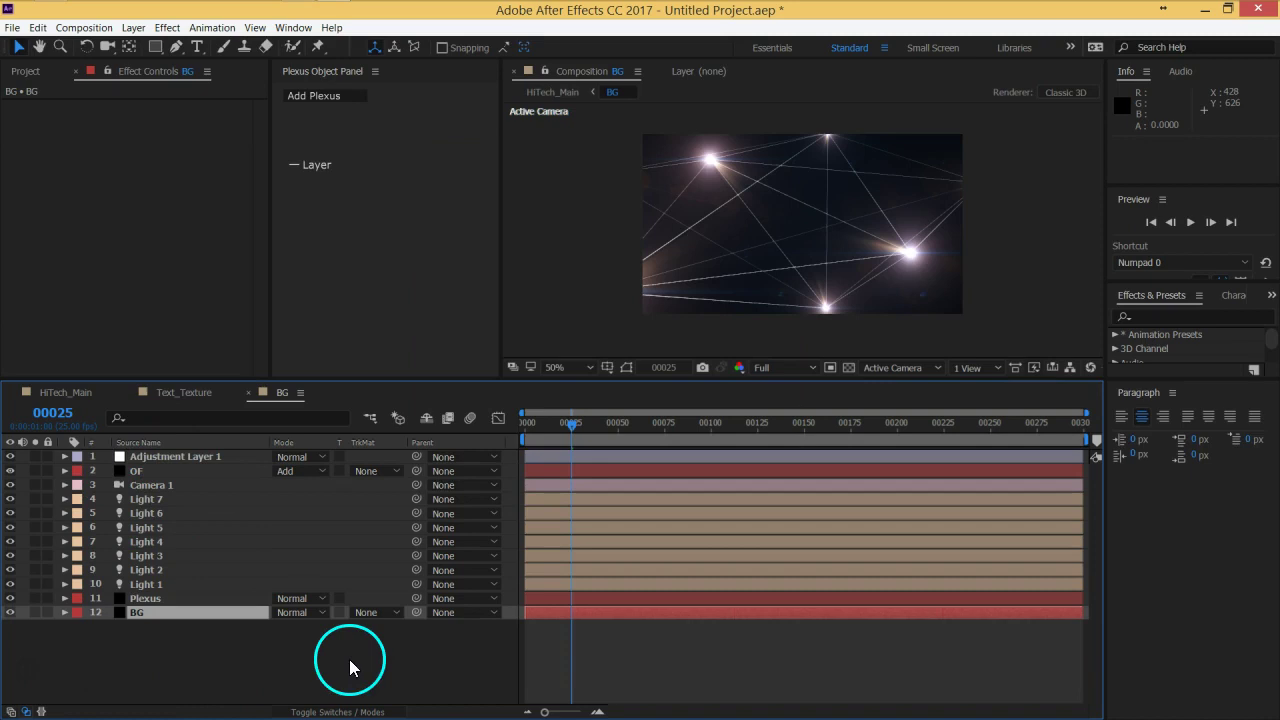
- Apply Gradient Ramp to the BG solid and set its Ramp Shape to Radial Ramp
key(ctrl+space)
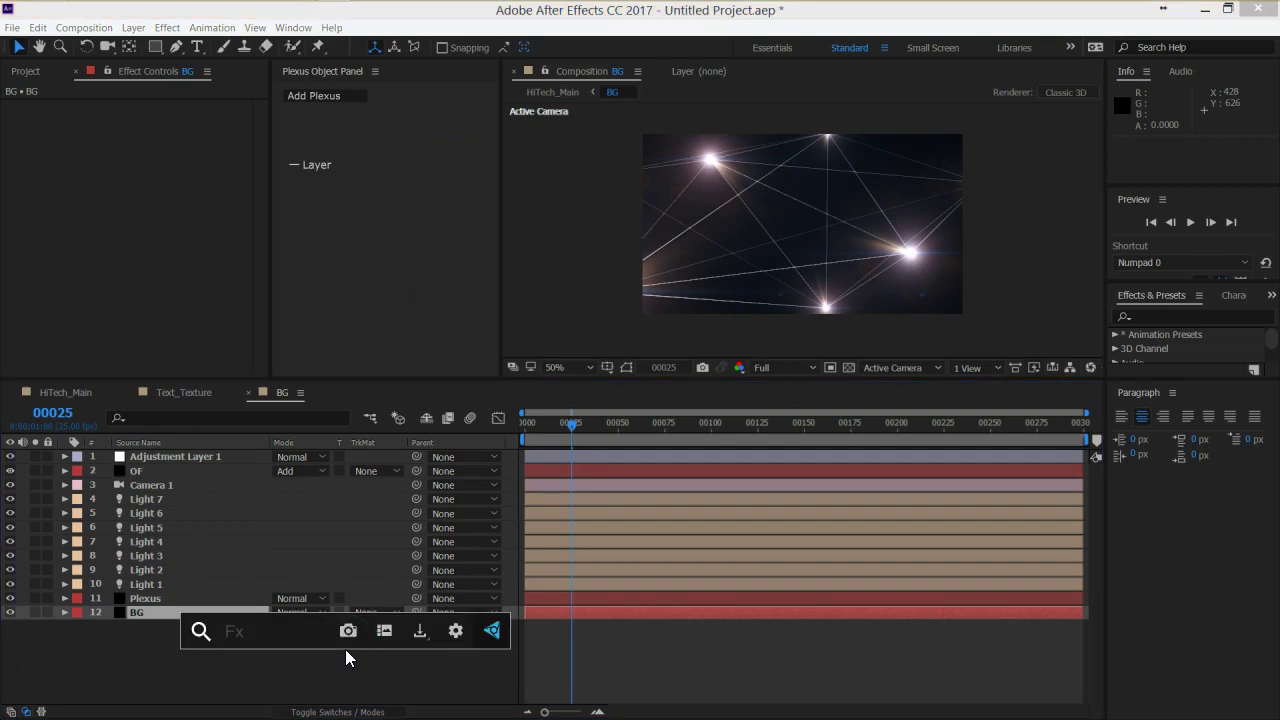
text(Ram)
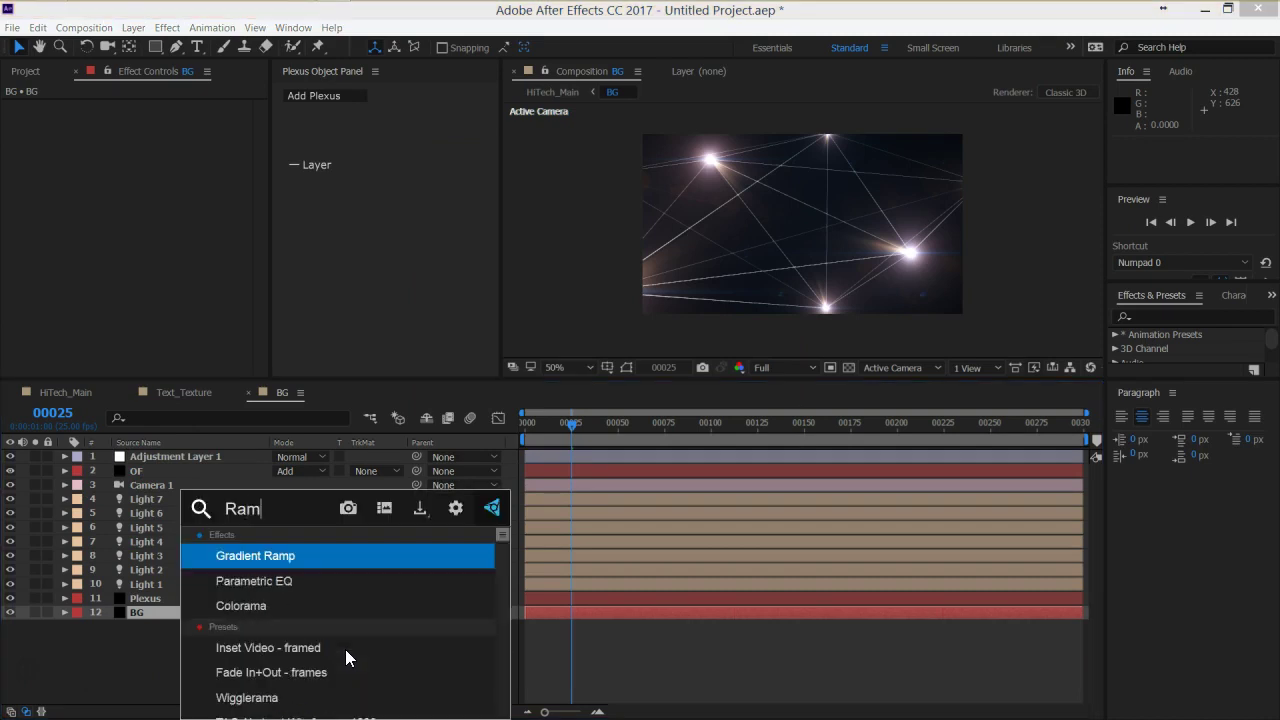
click(288, 558)
click(197, 177)
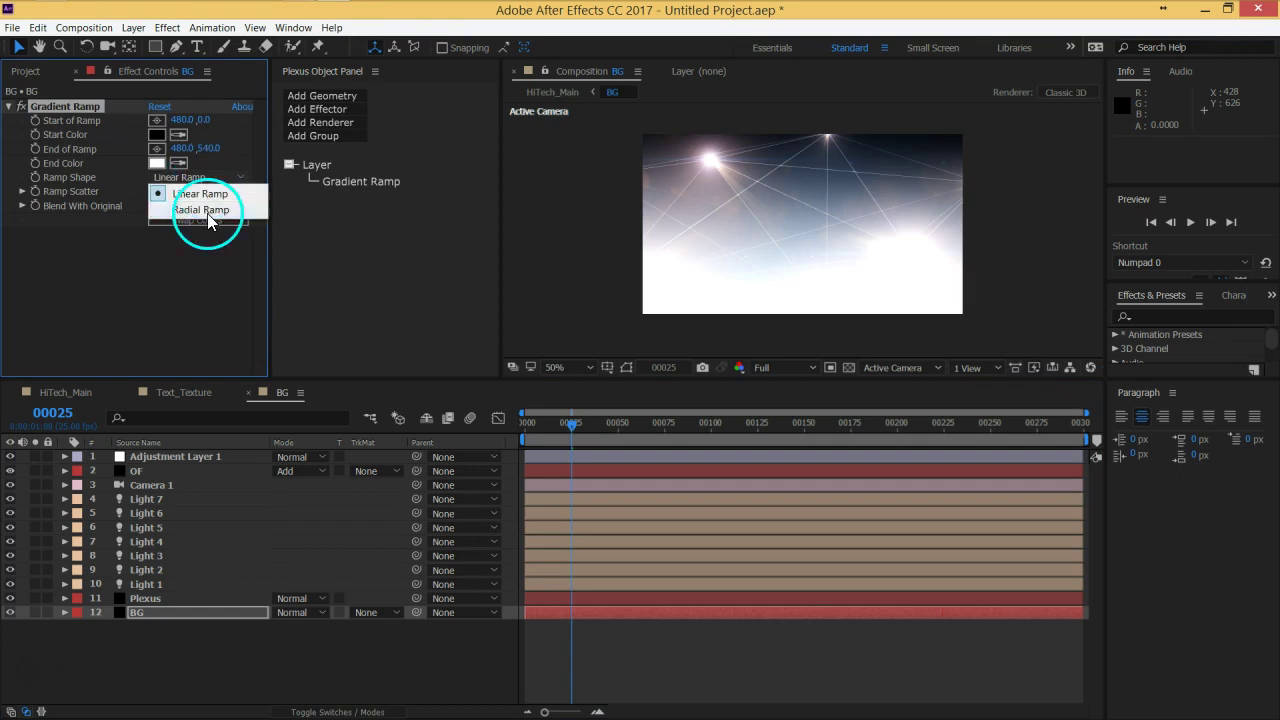
click(192, 212)
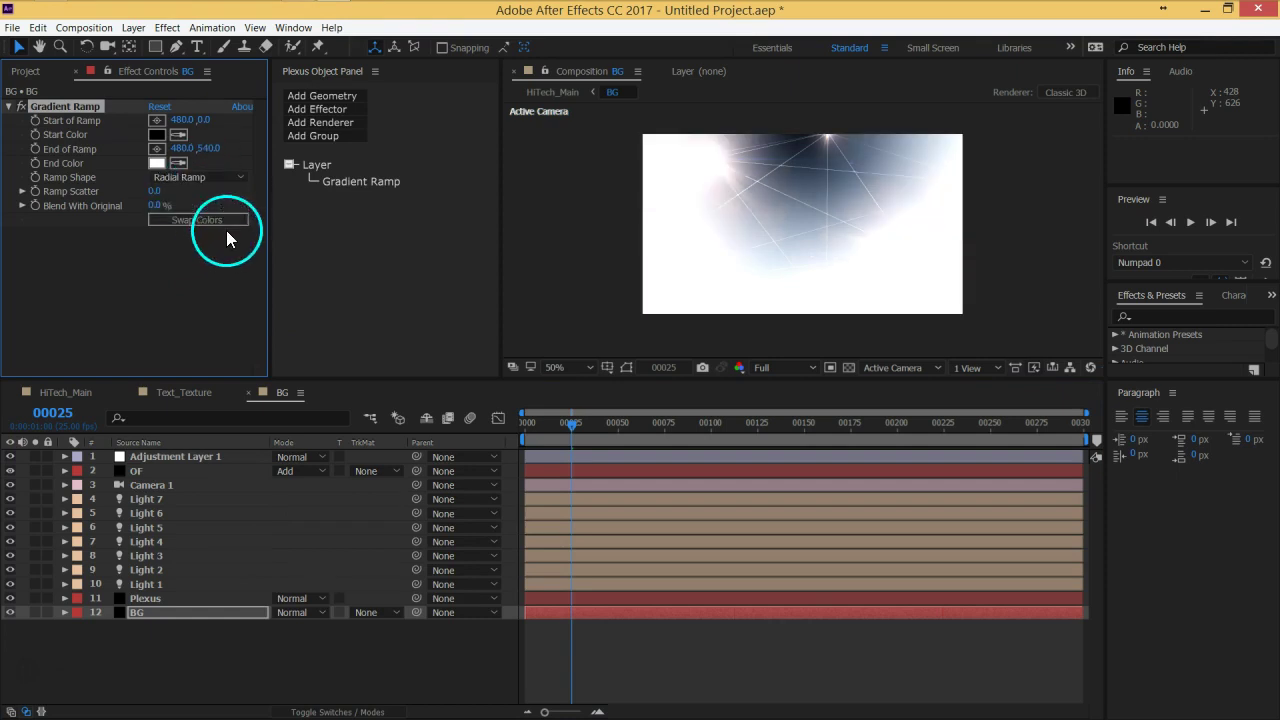
- Set the Gradient Ramp's End Color to the dark blue-grey 161A1E
click(158, 163)
drag(322, 285, 310, 267)
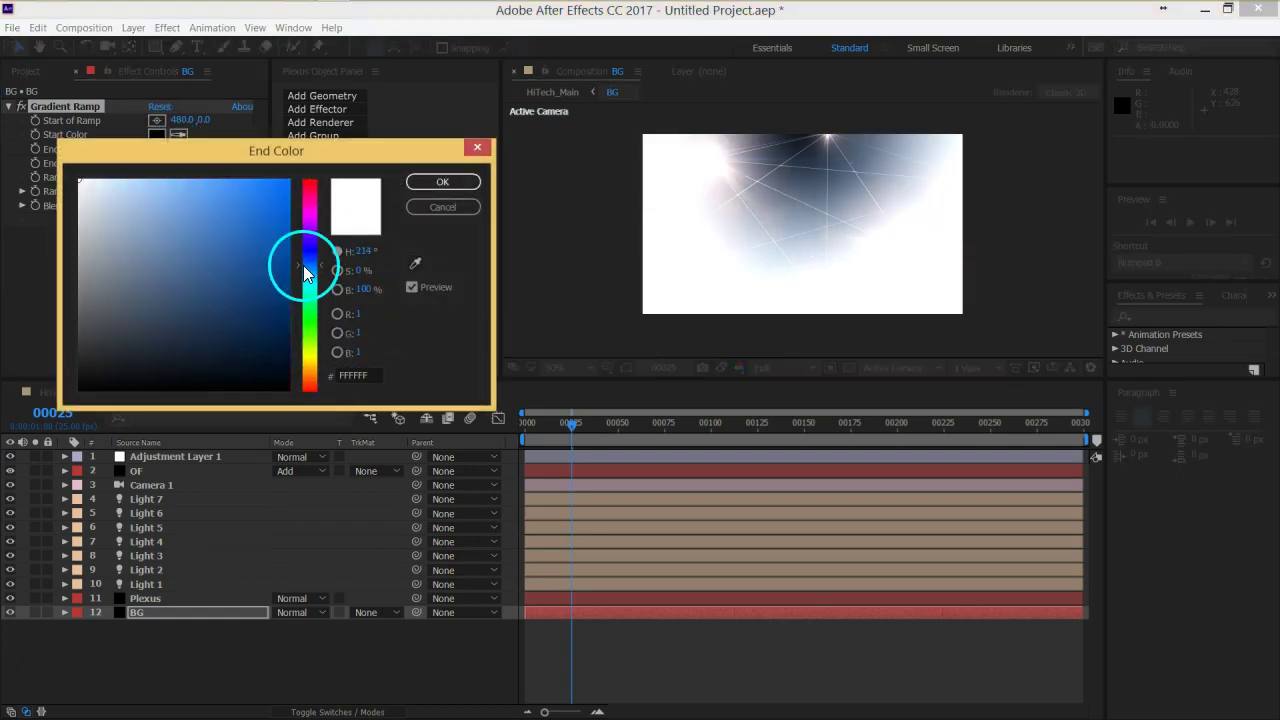
click(166, 343)
mouse_move(166, 343)
mouse_down()
mouse_move(114, 372)
mouse_move(134, 366)
mouse_up()
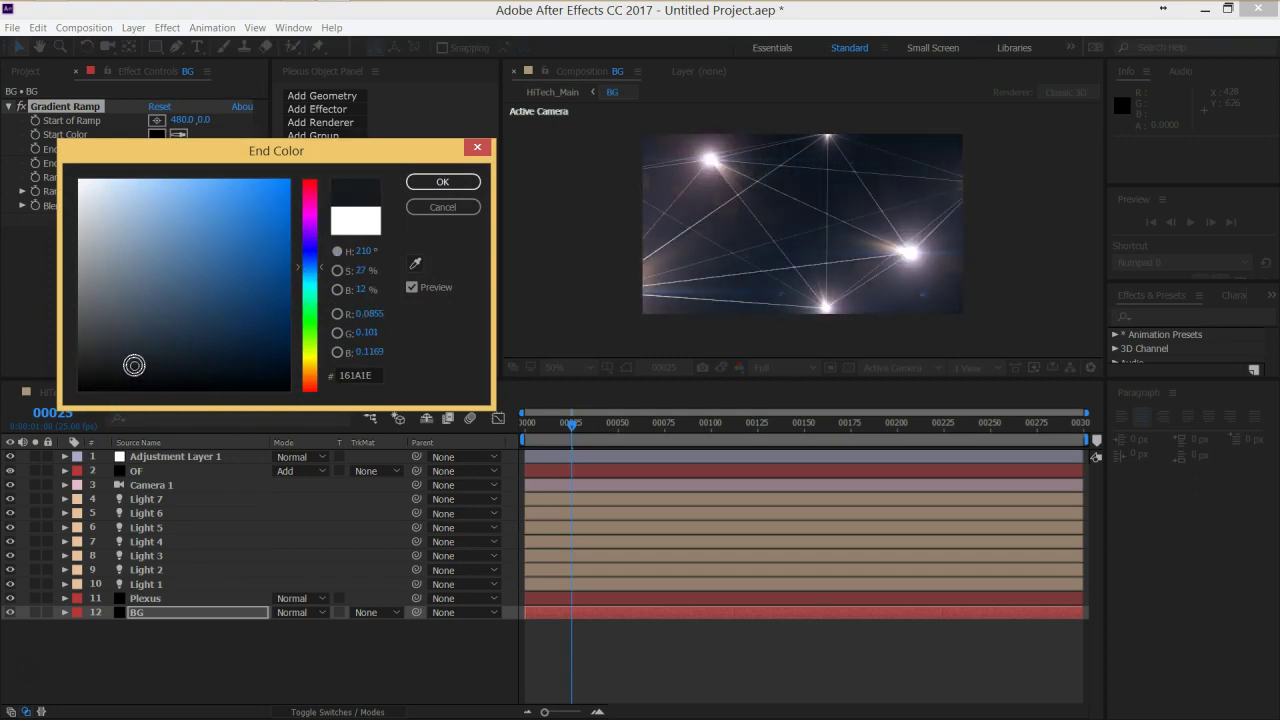
click(442, 181)
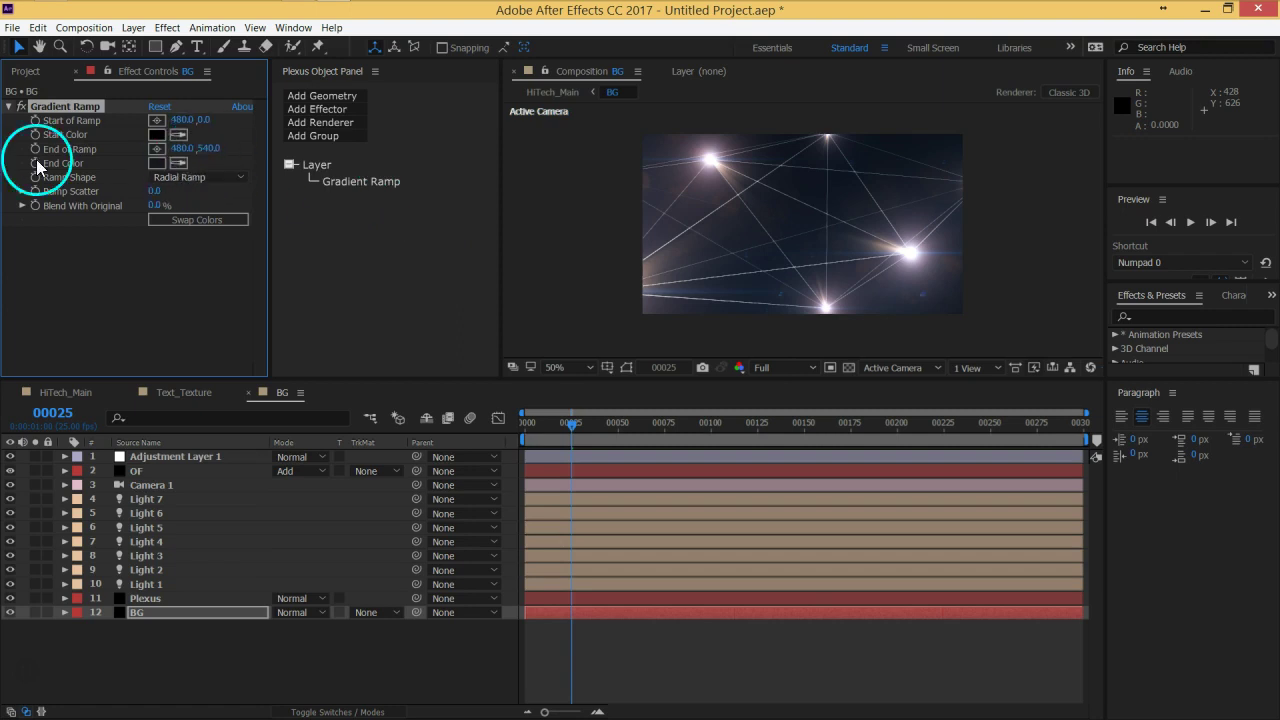
- Solo the BG solid, swap its ramp colors, and move the ramp start to 240, -22 and the end to 480, 734
click(716, 215)
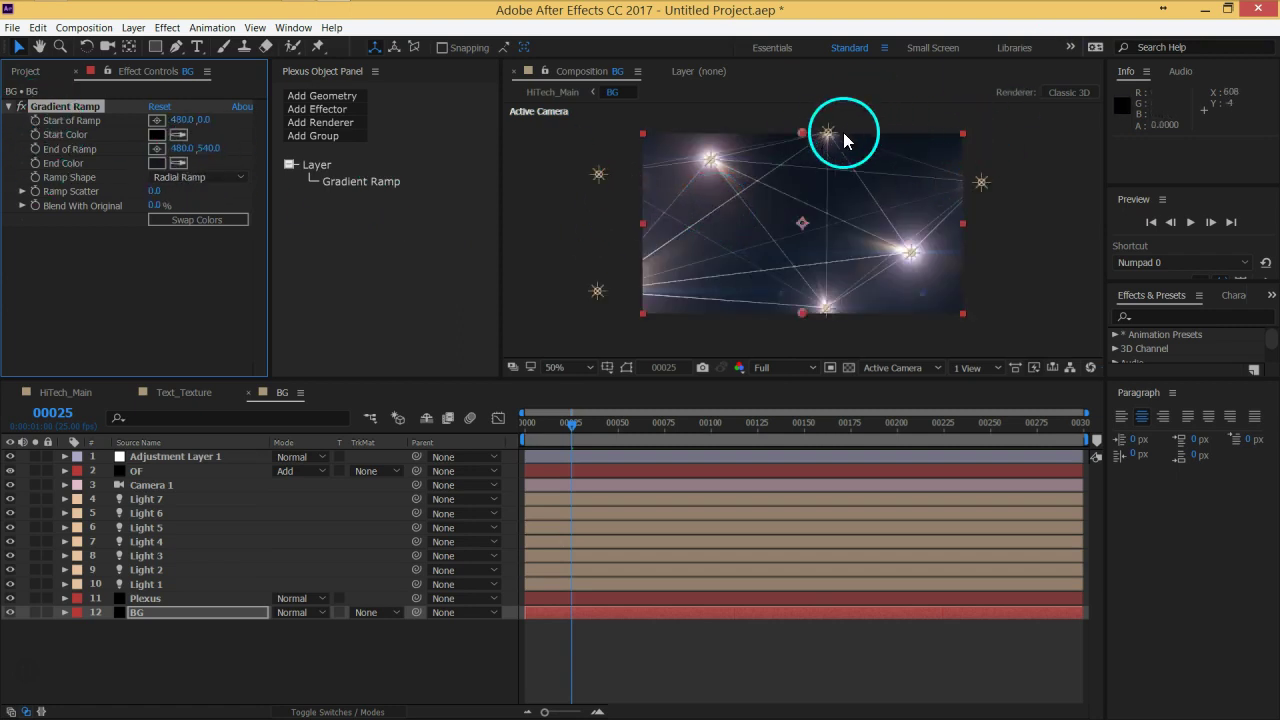
click(35, 612)
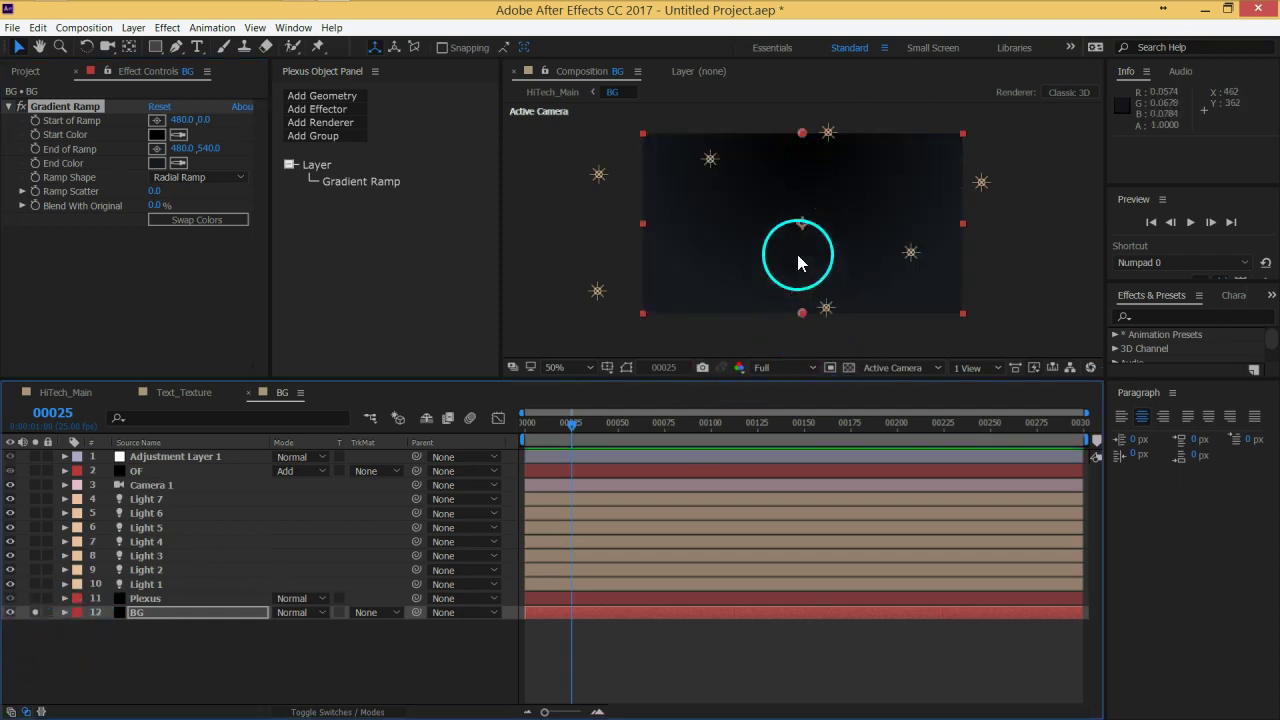
click(197, 219)
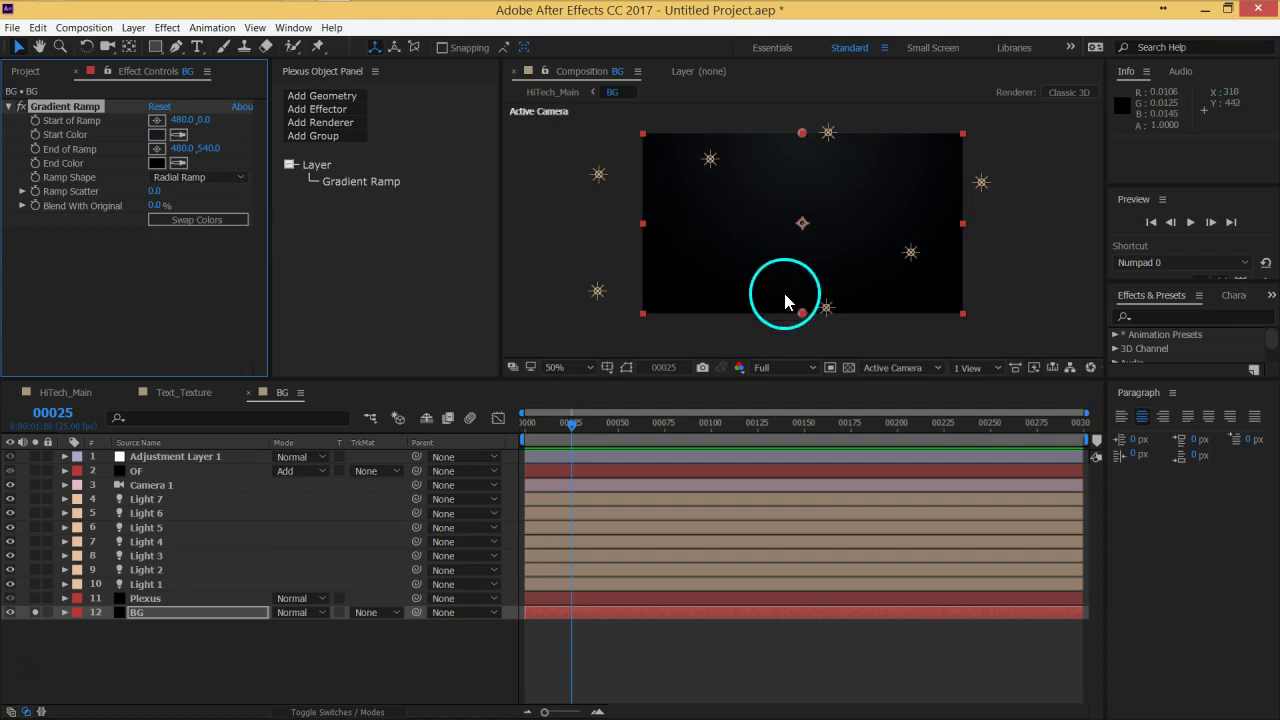
drag(801, 315, 789, 362)
drag(801, 133, 714, 119)
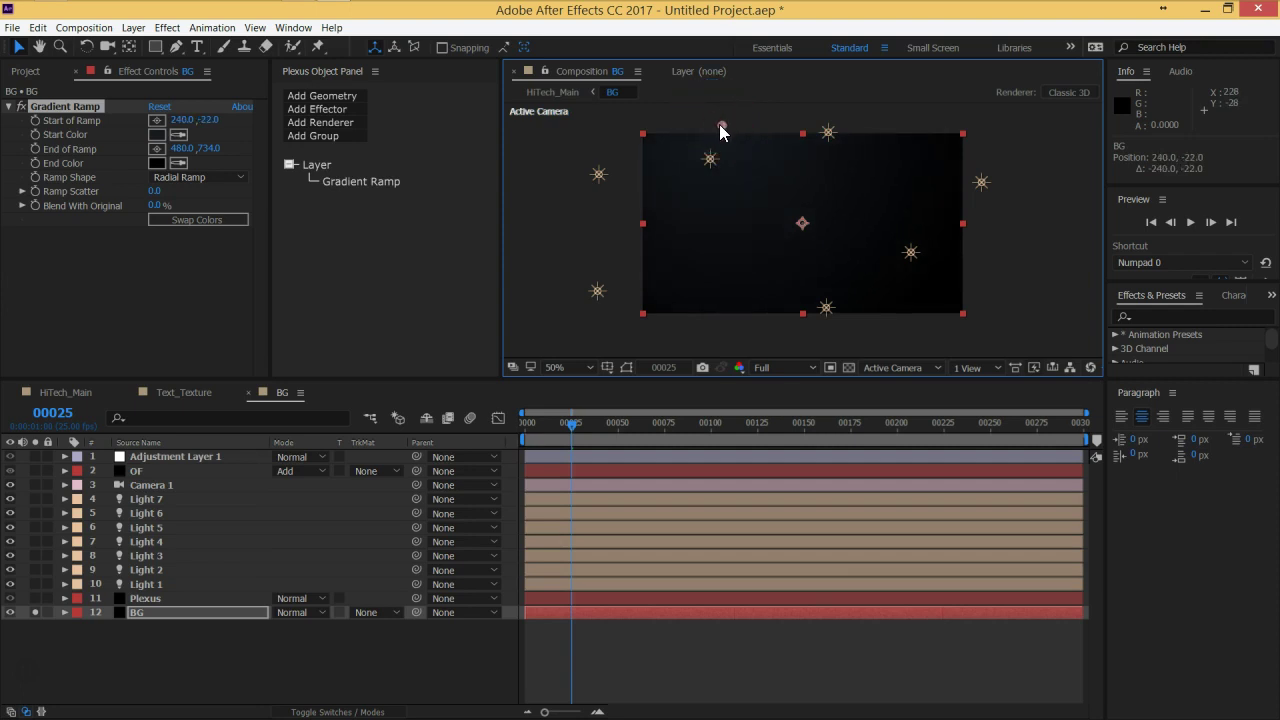
- Set the Gradient Ramp's Start Color to 1D232A and turn off solo on the BG solid
click(157, 134)
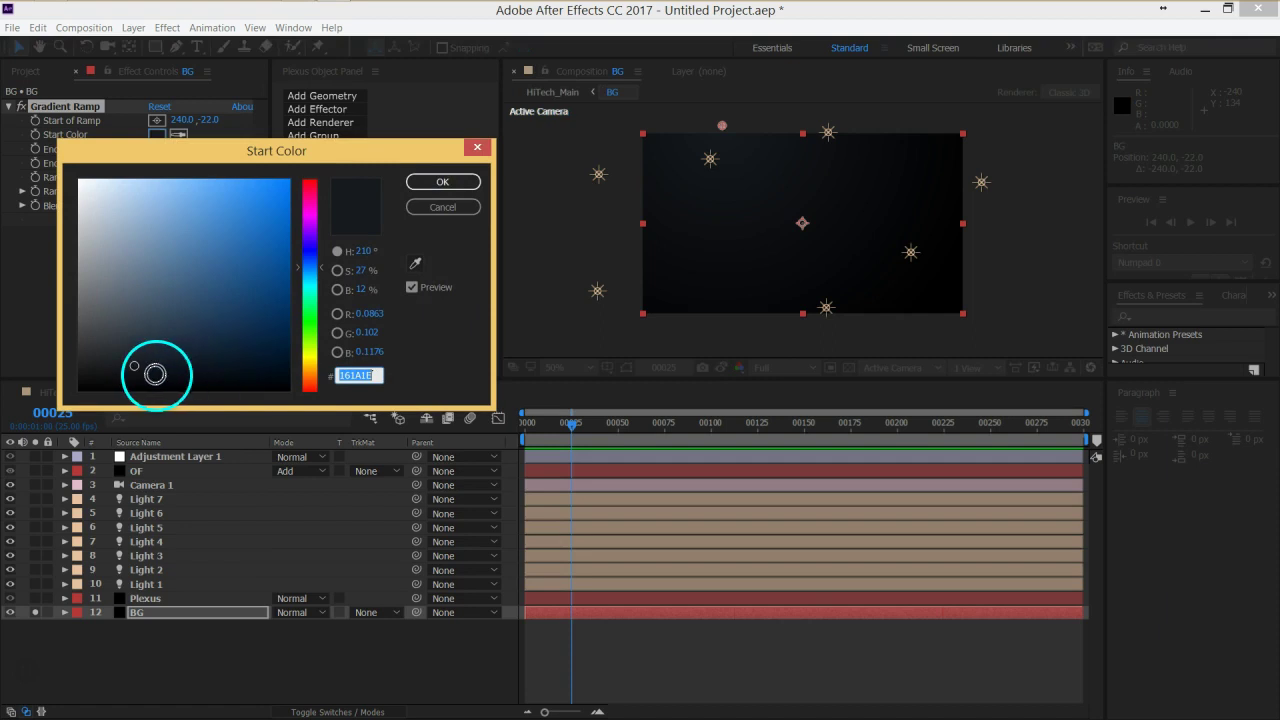
mouse_move(134, 363)
mouse_down()
mouse_move(134, 346)
mouse_move(141, 355)
mouse_up()
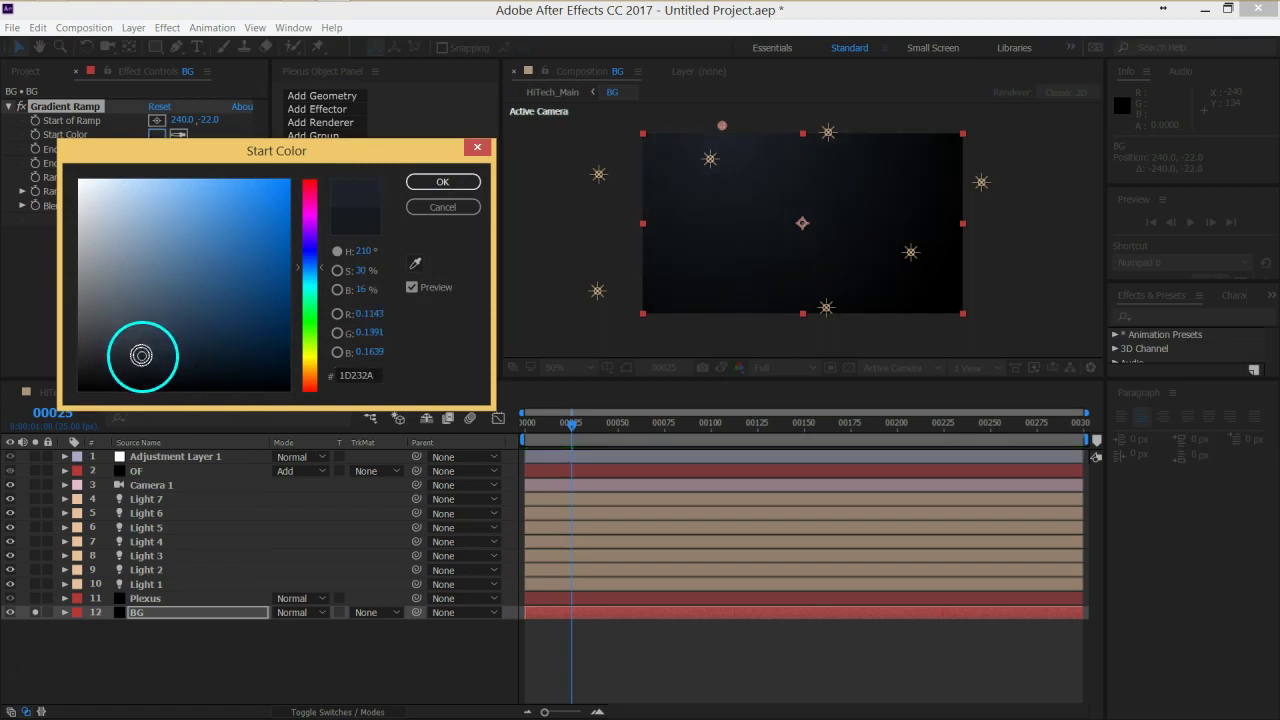
click(440, 184)
click(35, 612)
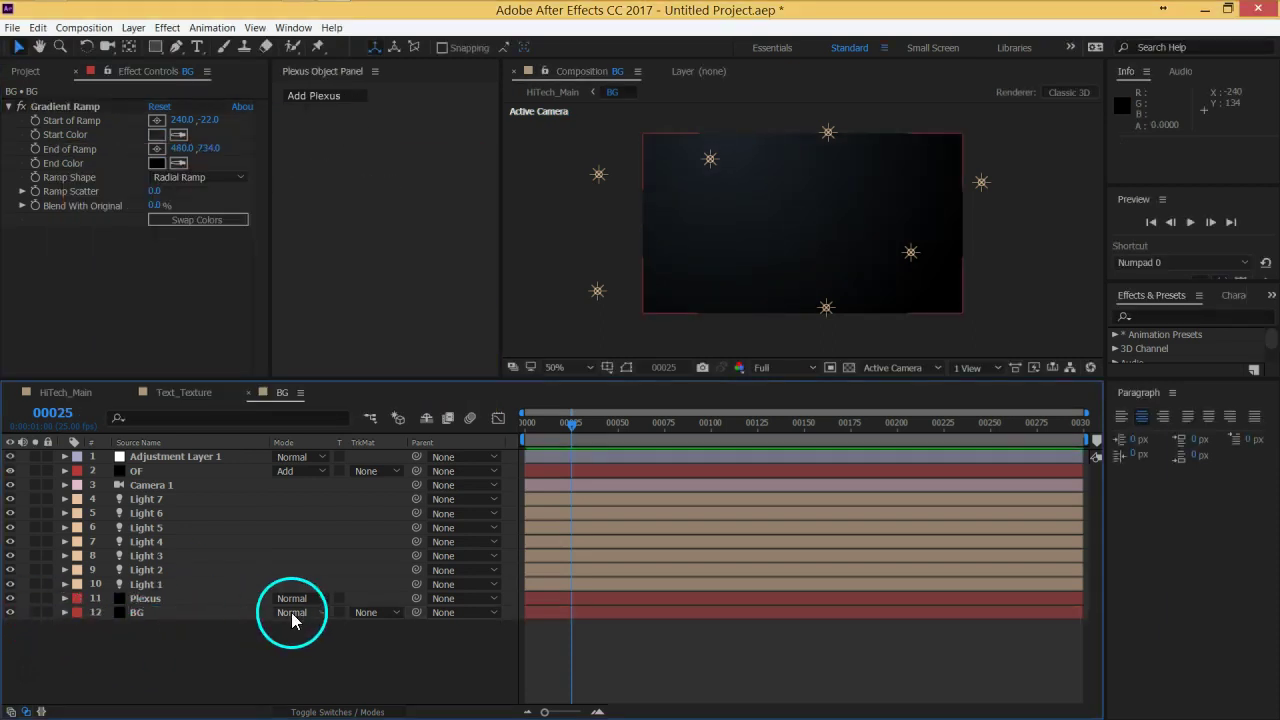
- Inspect the updated background up close in HiTech_Main at frame 25 and compare it with the BG composition
click(65, 392)
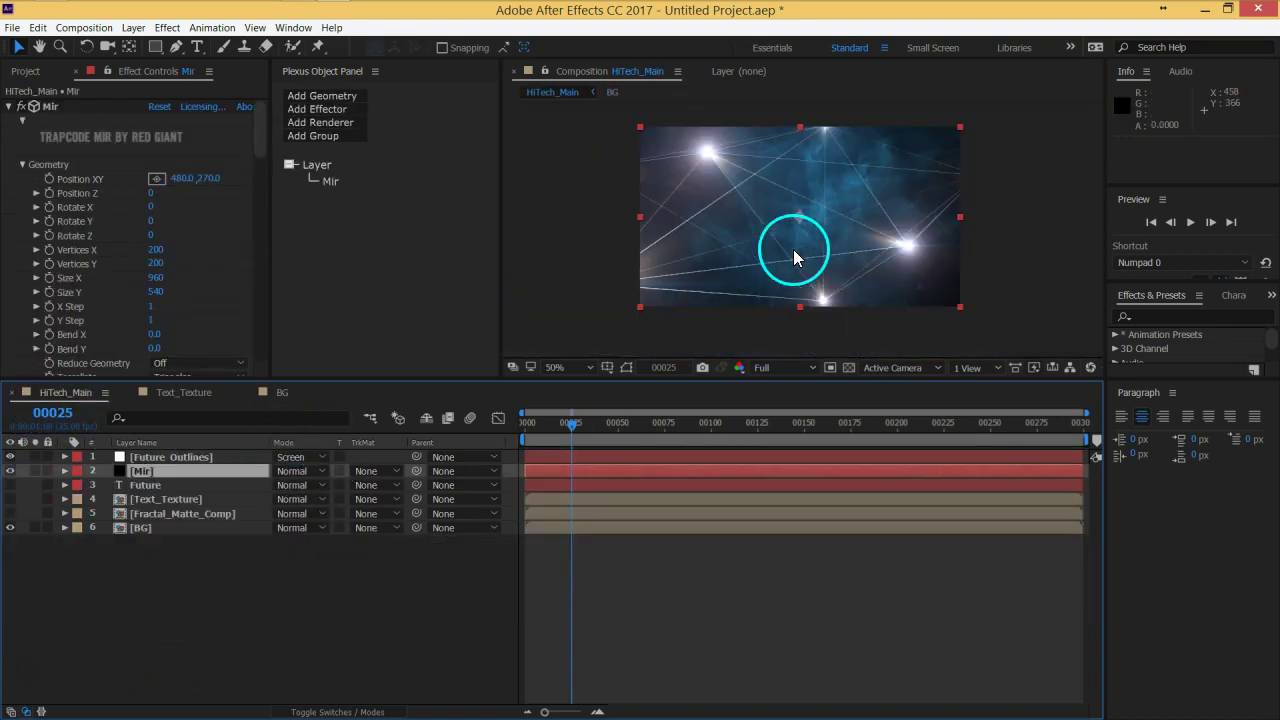
key(period)
key(period)
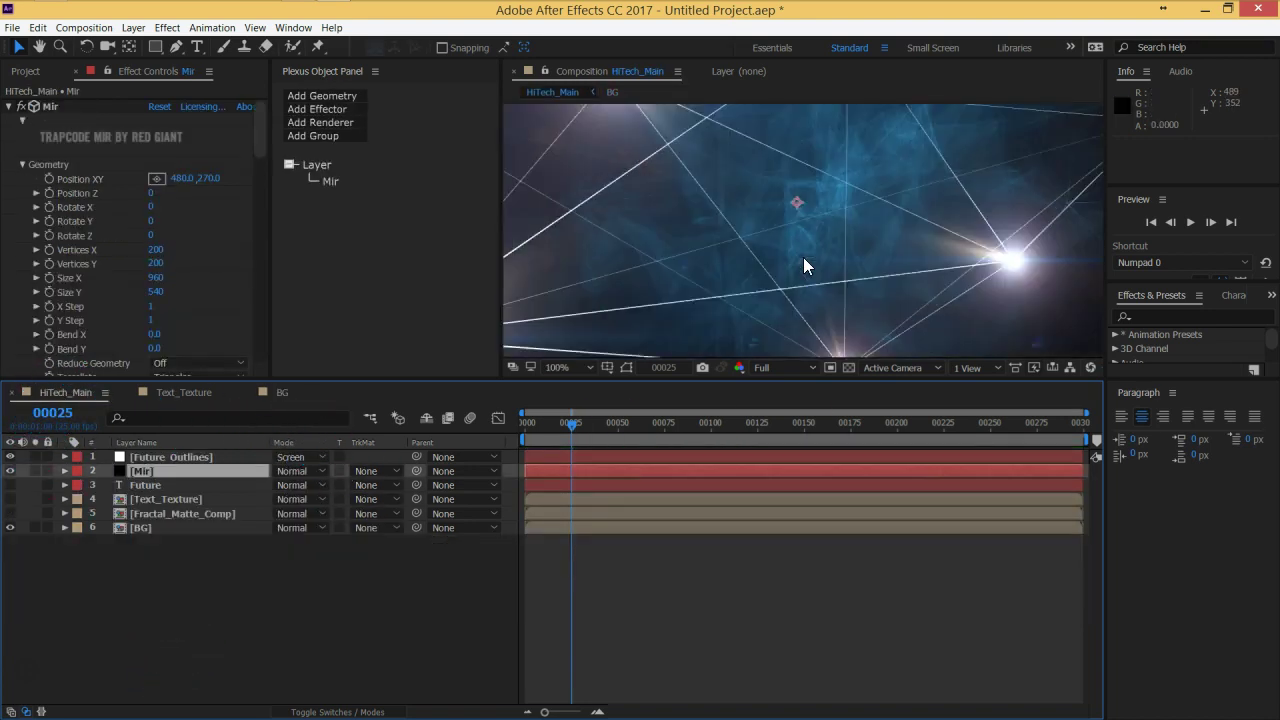
click(275, 392)
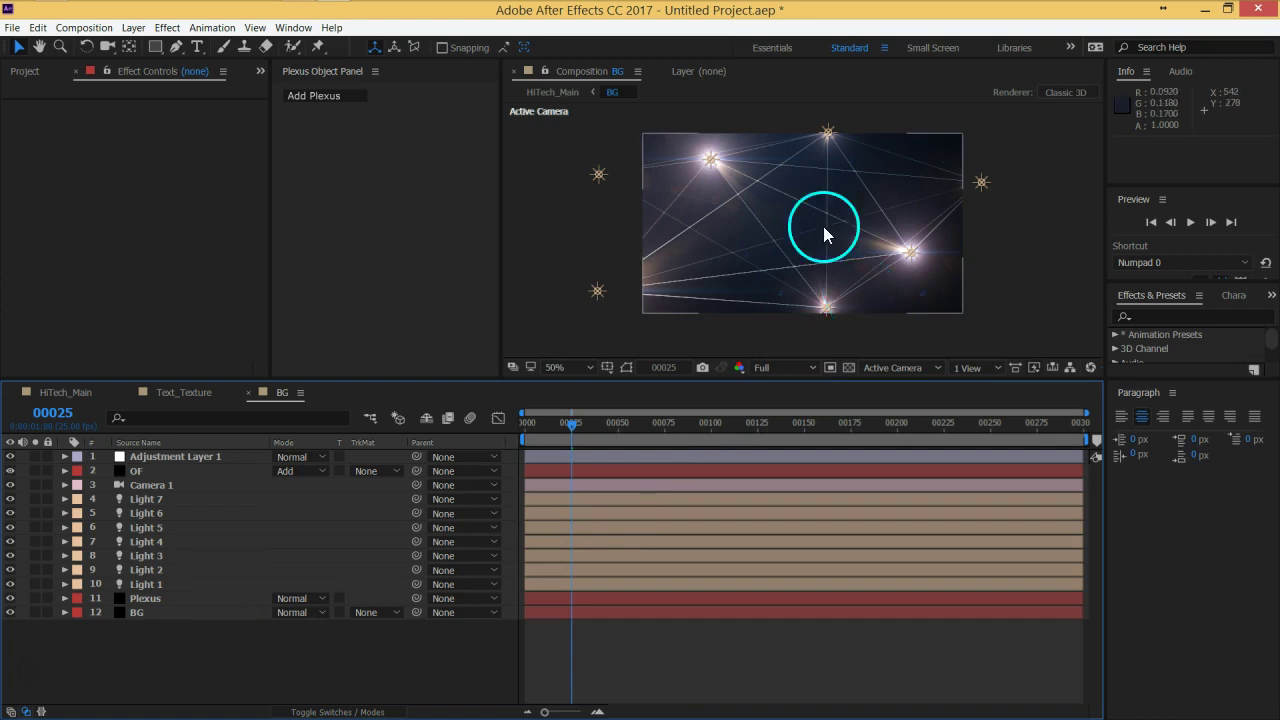
key(period)
key(comma)
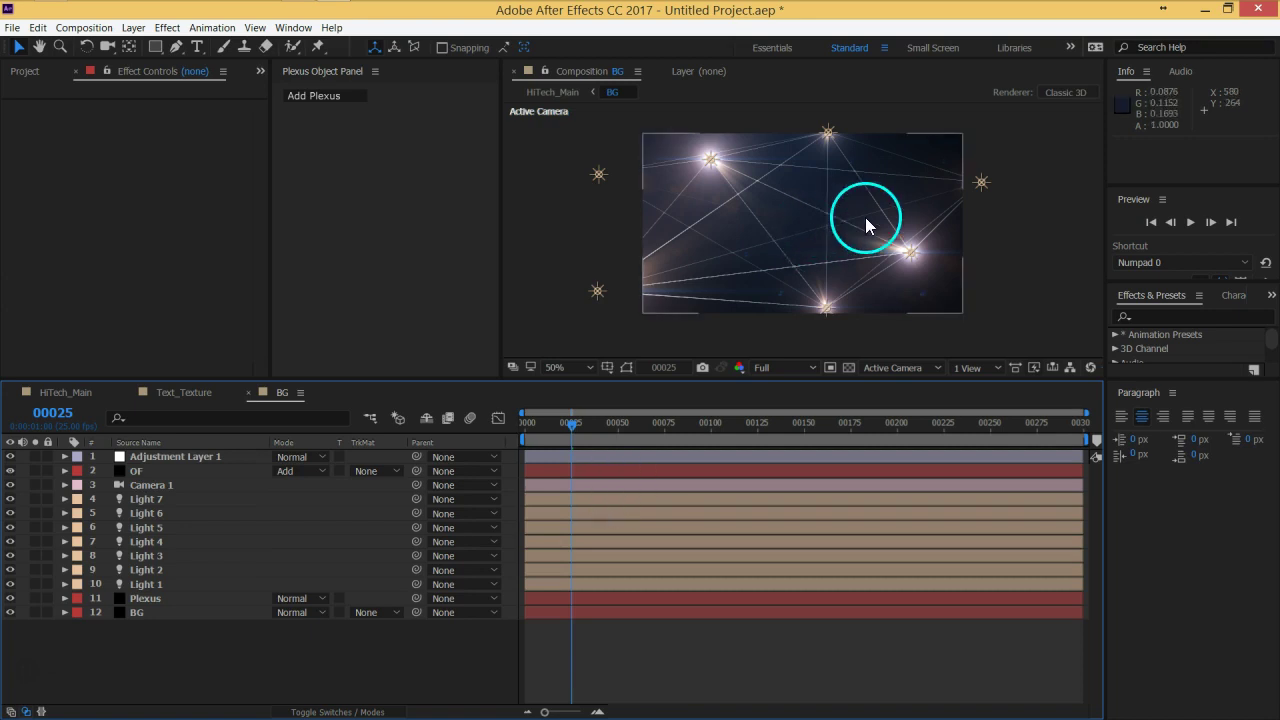
drag(866, 223, 860, 227)
click(166, 645)
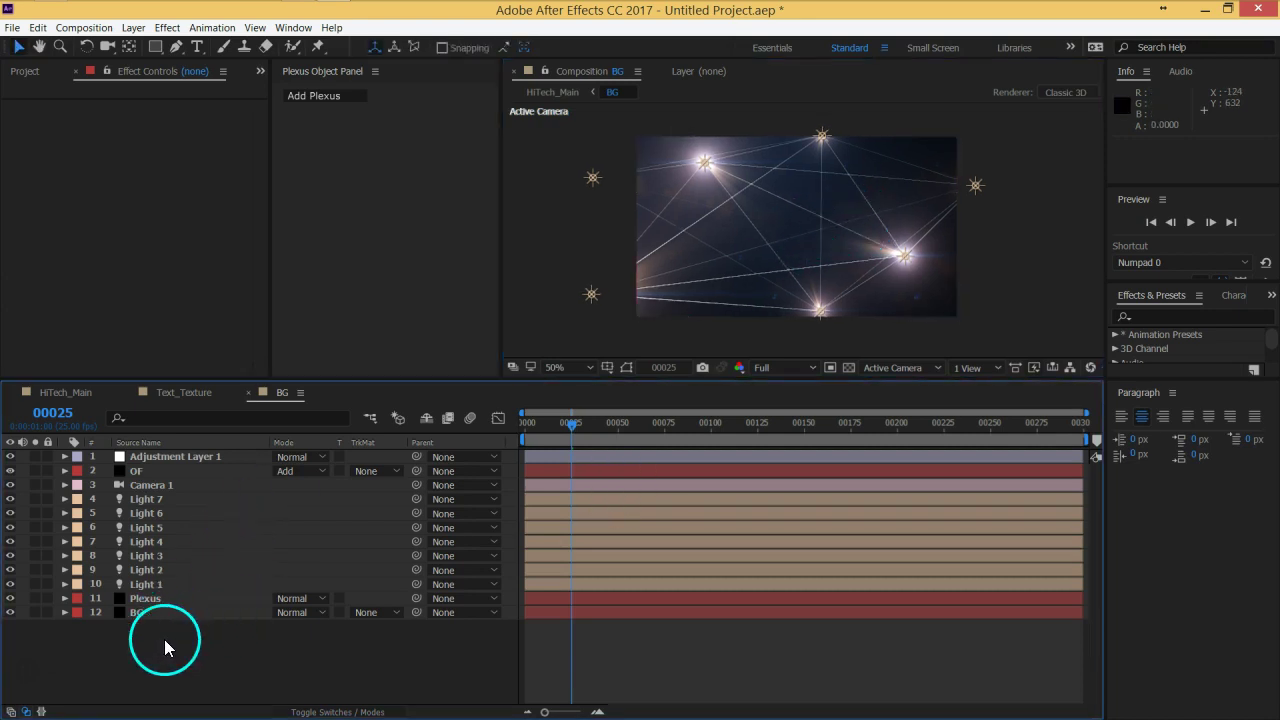
key(ctrl+y)
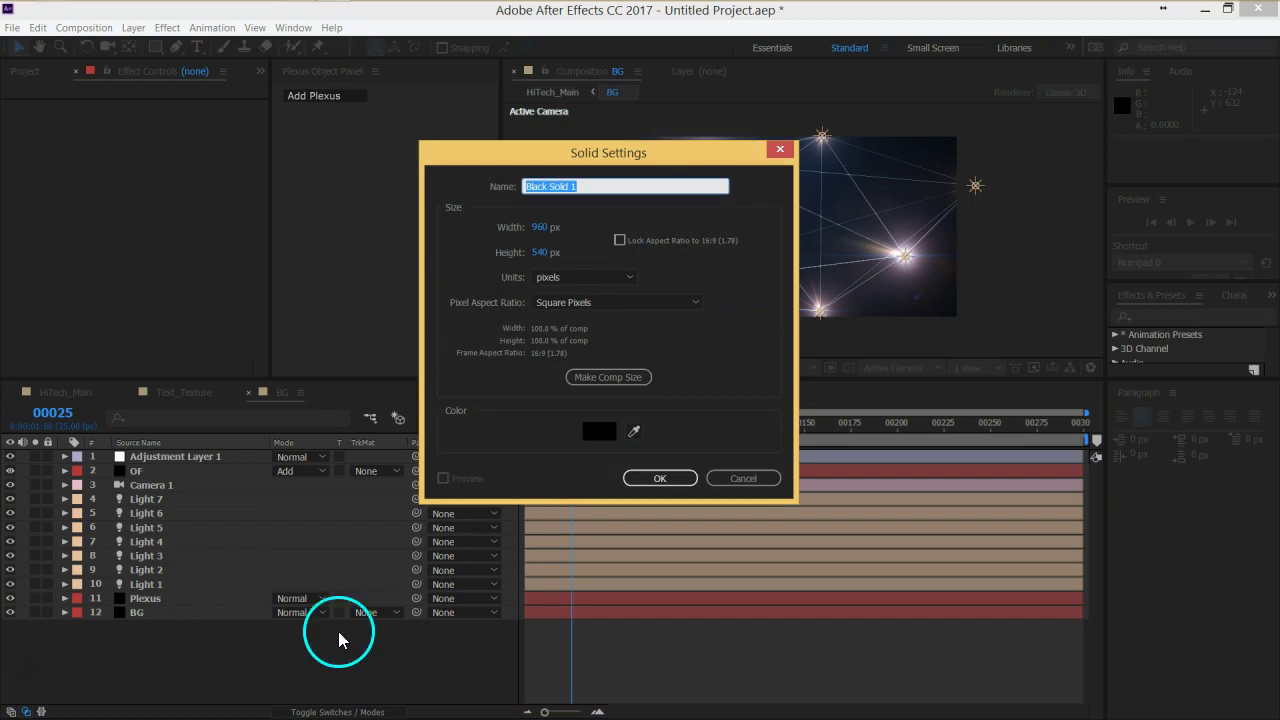
click(758, 488)
- Add a Primitives geometry object to the Plexus layer, enlarging the upper panels for more room
click(171, 598)
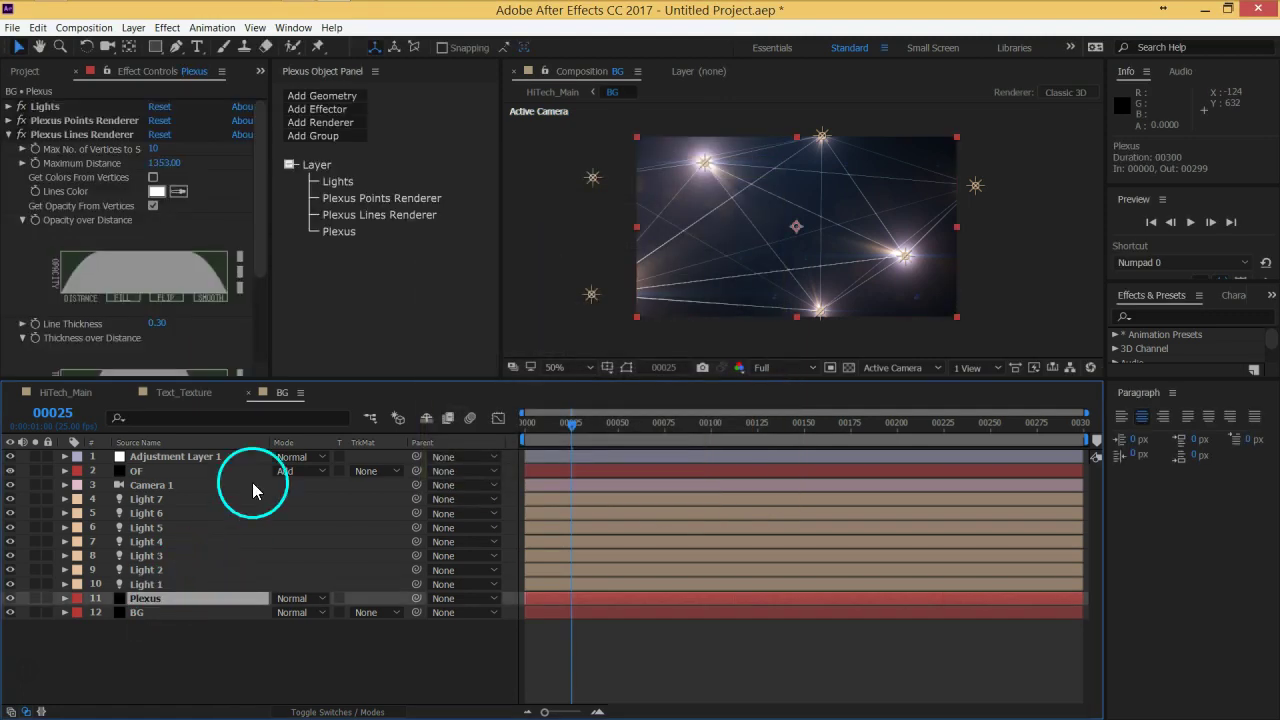
drag(320, 400, 331, 430)
click(323, 180)
click(310, 97)
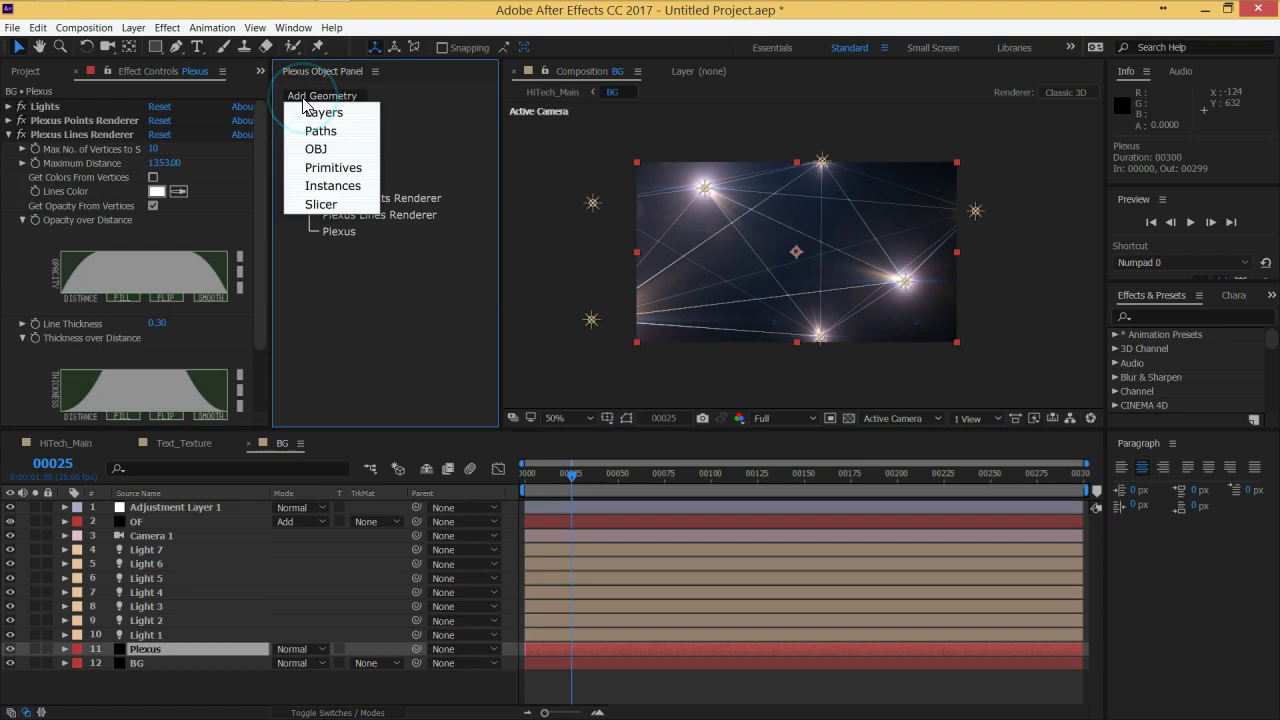
click(343, 168)
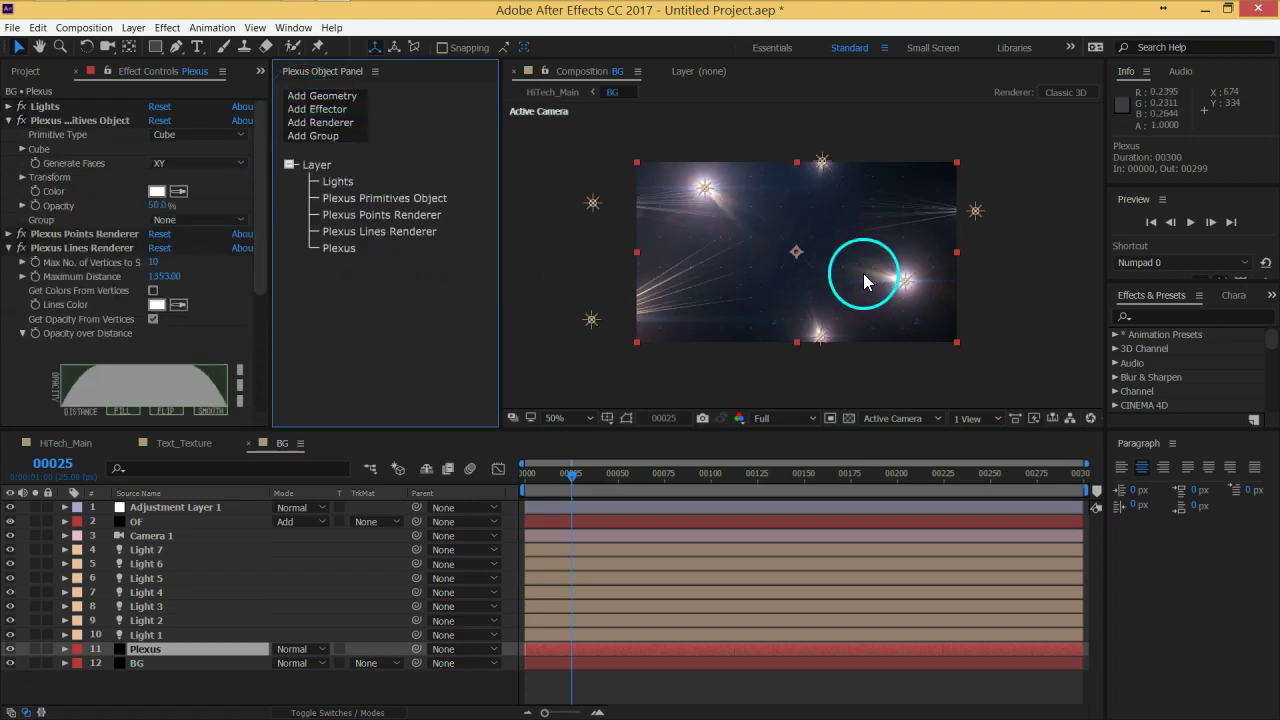
- Examine the Plexus primitive's points up close, review its primitive type options, and solo the Plexus layer
drag(823, 289, 825, 282)
key(slash)
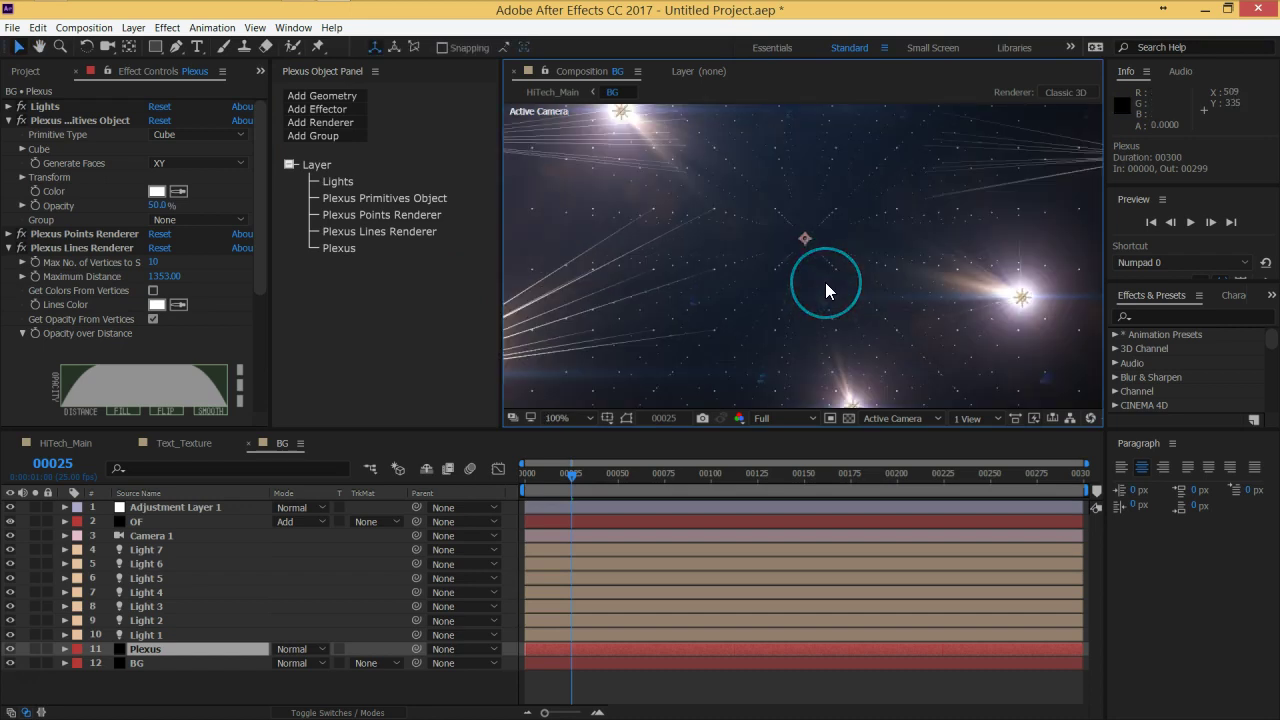
click(195, 134)
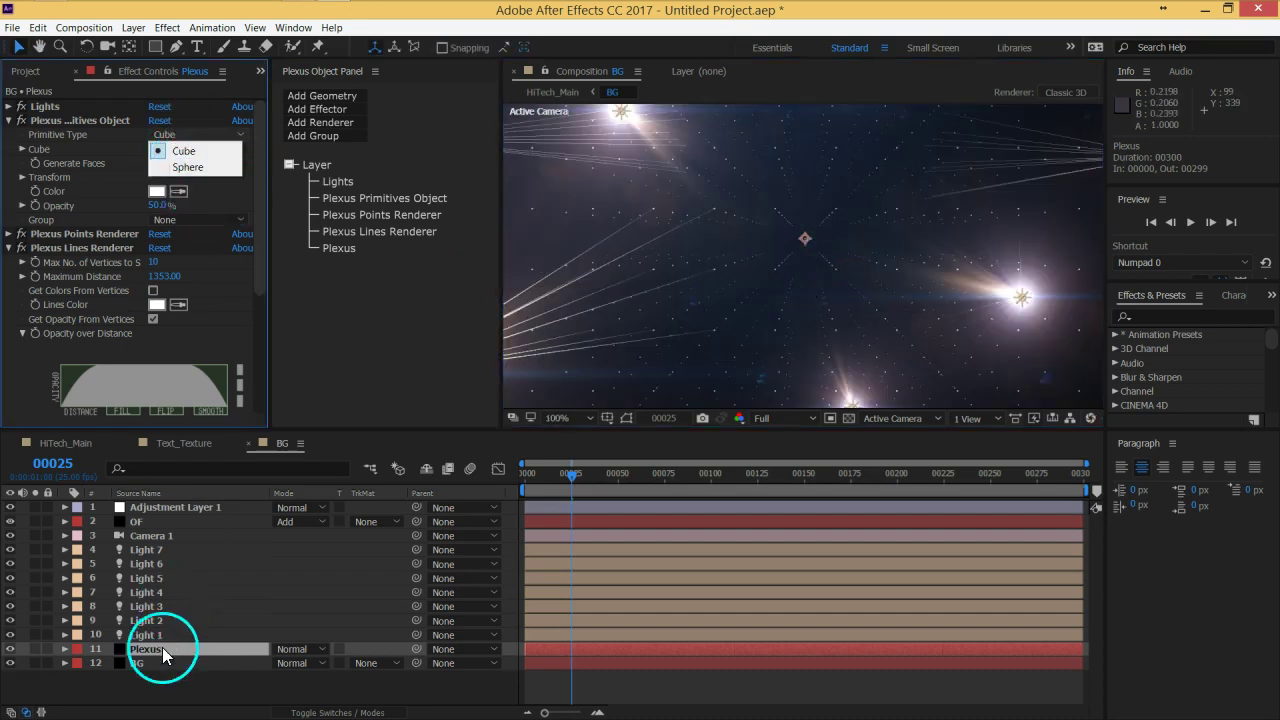
click(35, 648)
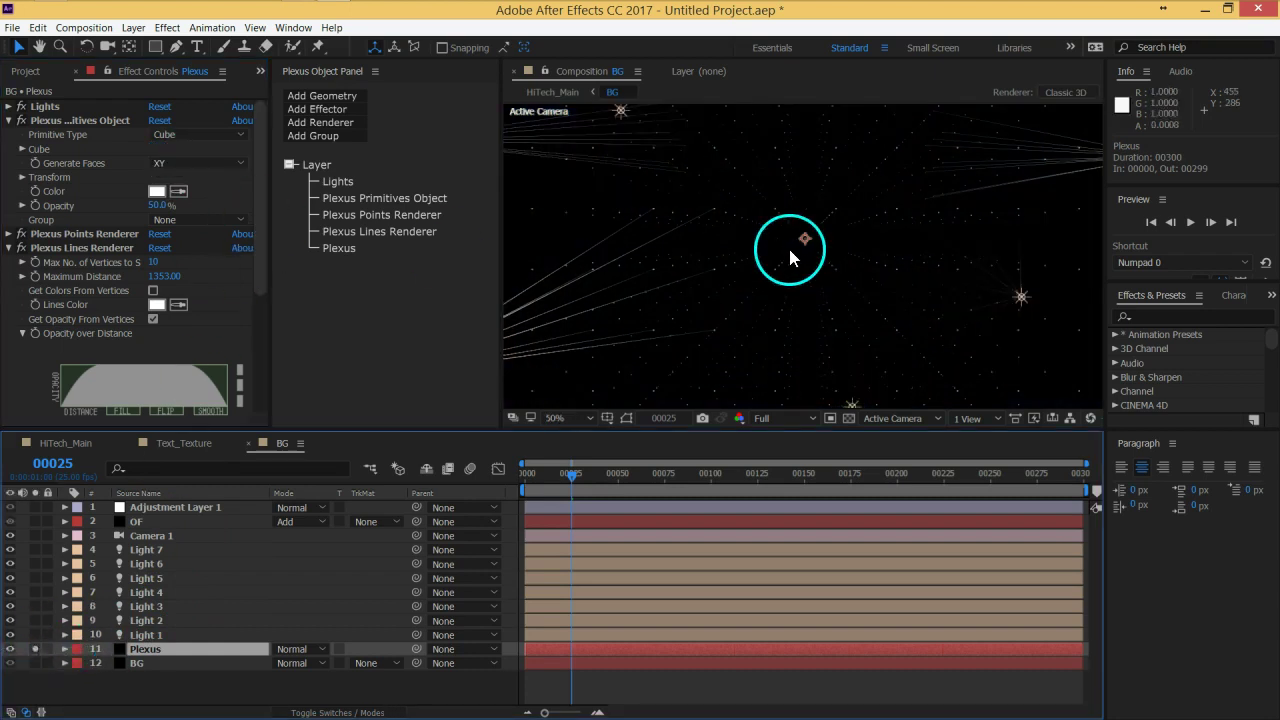
- Rename the Plexus Lines Renderer in the Plexus object tree as "LightConniction Lines Renderer"
key(comma)
key(period)
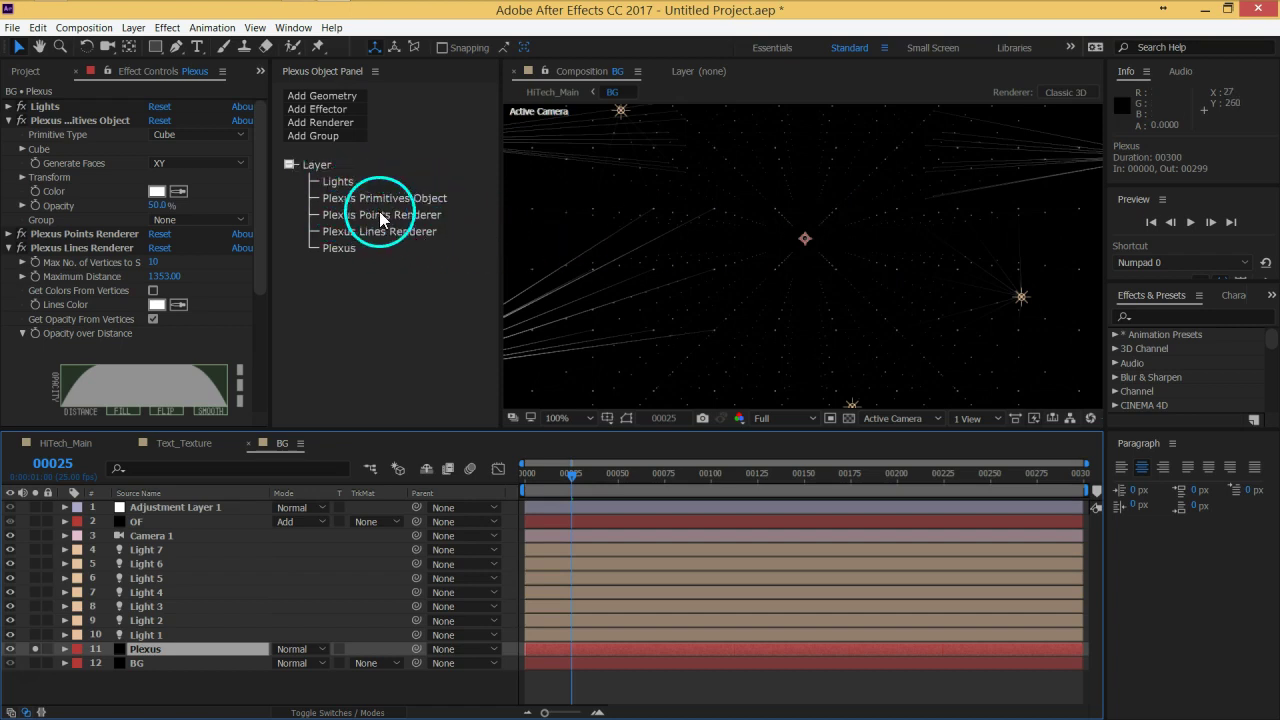
click(330, 232)
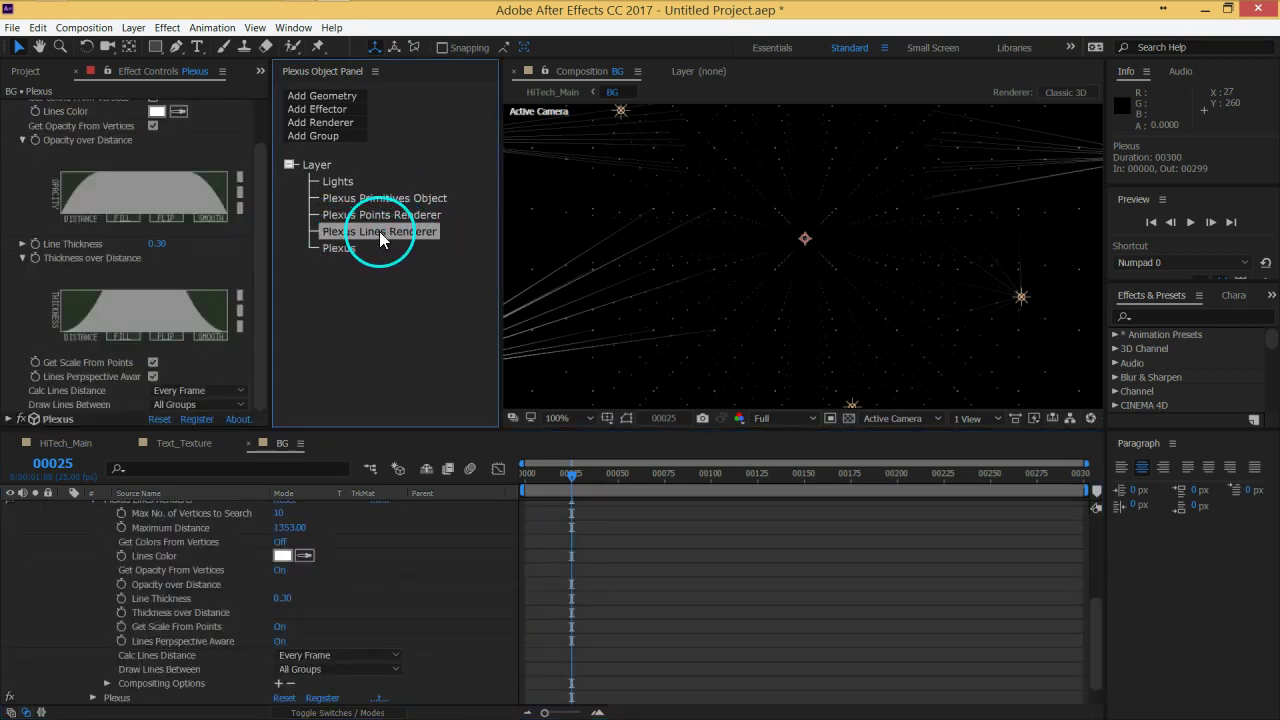
click(243, 398)
click(385, 235)
double_click(382, 234)
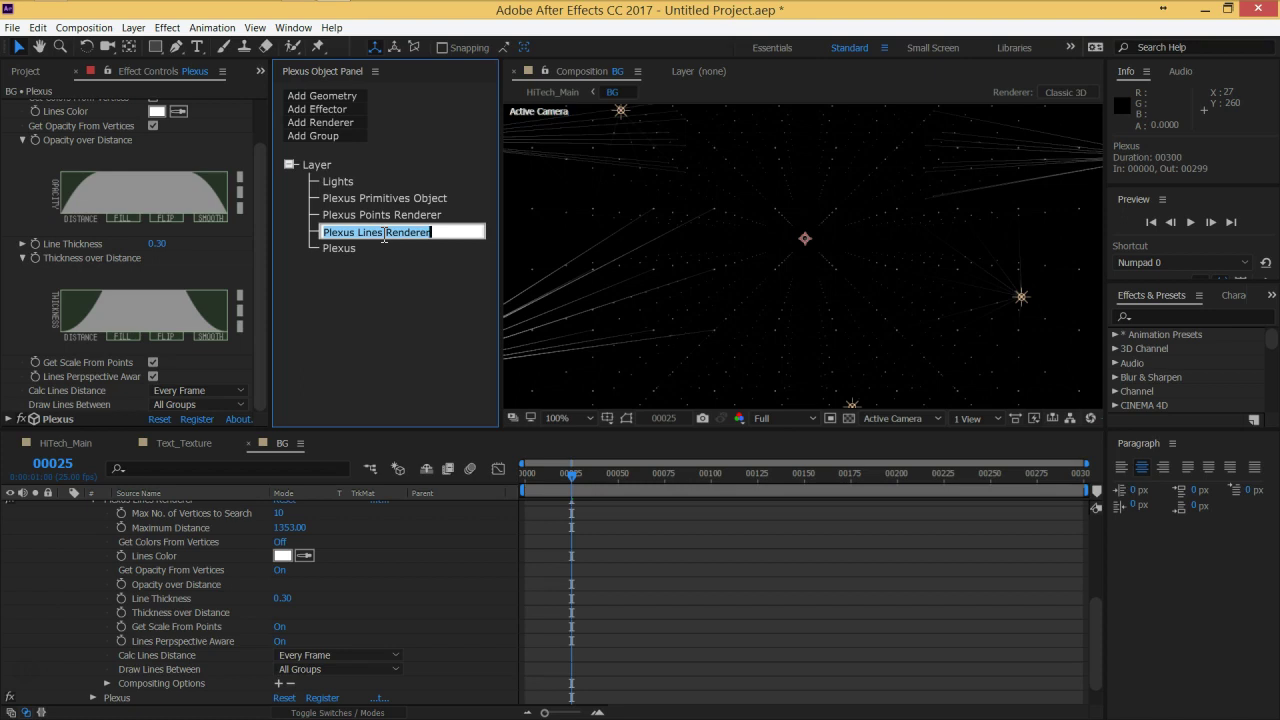
key(End)
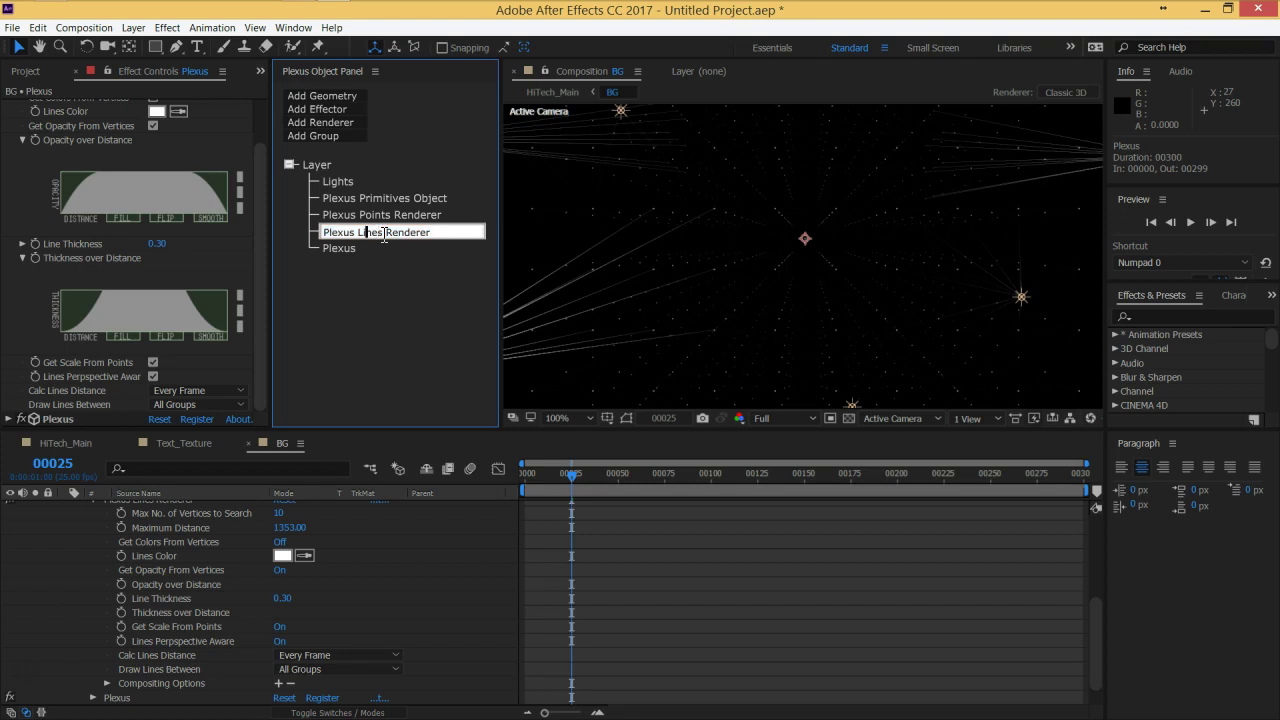
key(BackSpace)
key(BackSpace)
key(BackSpace)
key(BackSpace)
key(BackSpace)
key(BackSpace)
key(BackSpace)
text(□□□□□□□□)
text(□□□□□□□□)
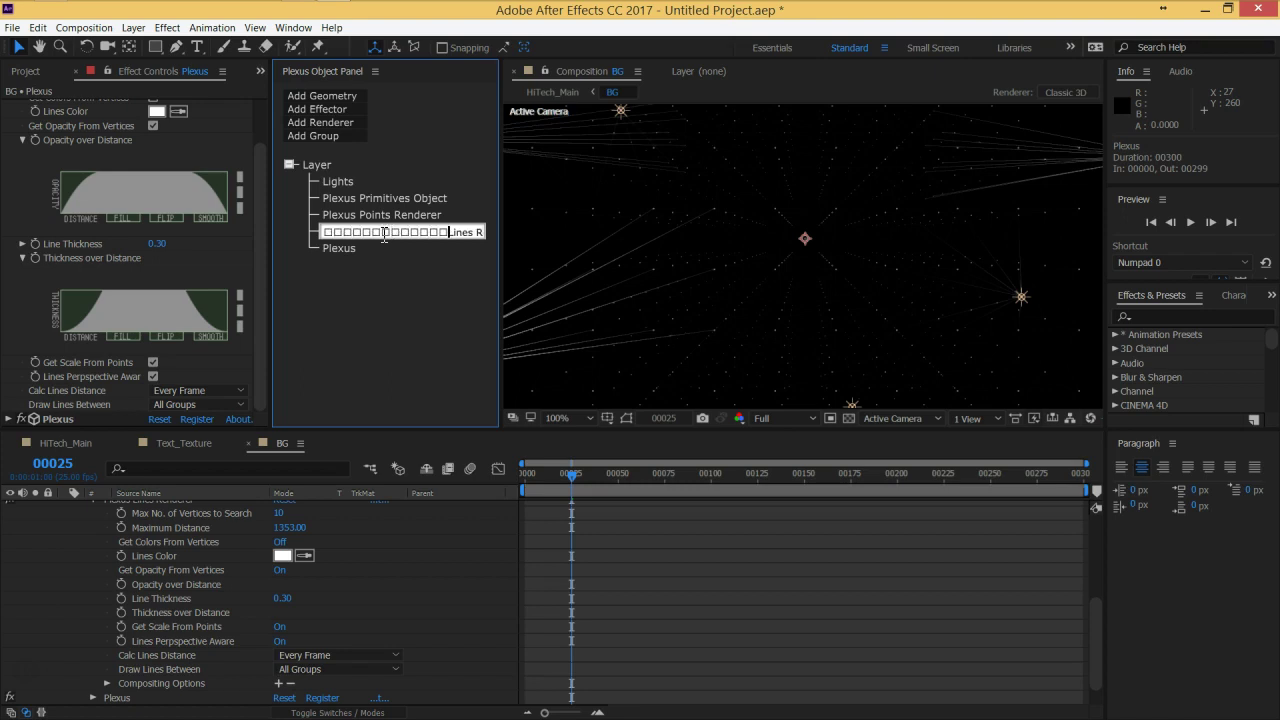
key(BackSpace)
key(BackSpace)
key(BackSpace)
key(BackSpace)
key(BackSpace)
key(BackSpace)
key(BackSpace)
key(BackSpace)
key(BackSpace)
key(BackSpace)
key(BackSpace)
key(BackSpace)
key(BackSpace)
key(BackSpace)
key(BackSpace)
key(BackSpace)
text(LightC)
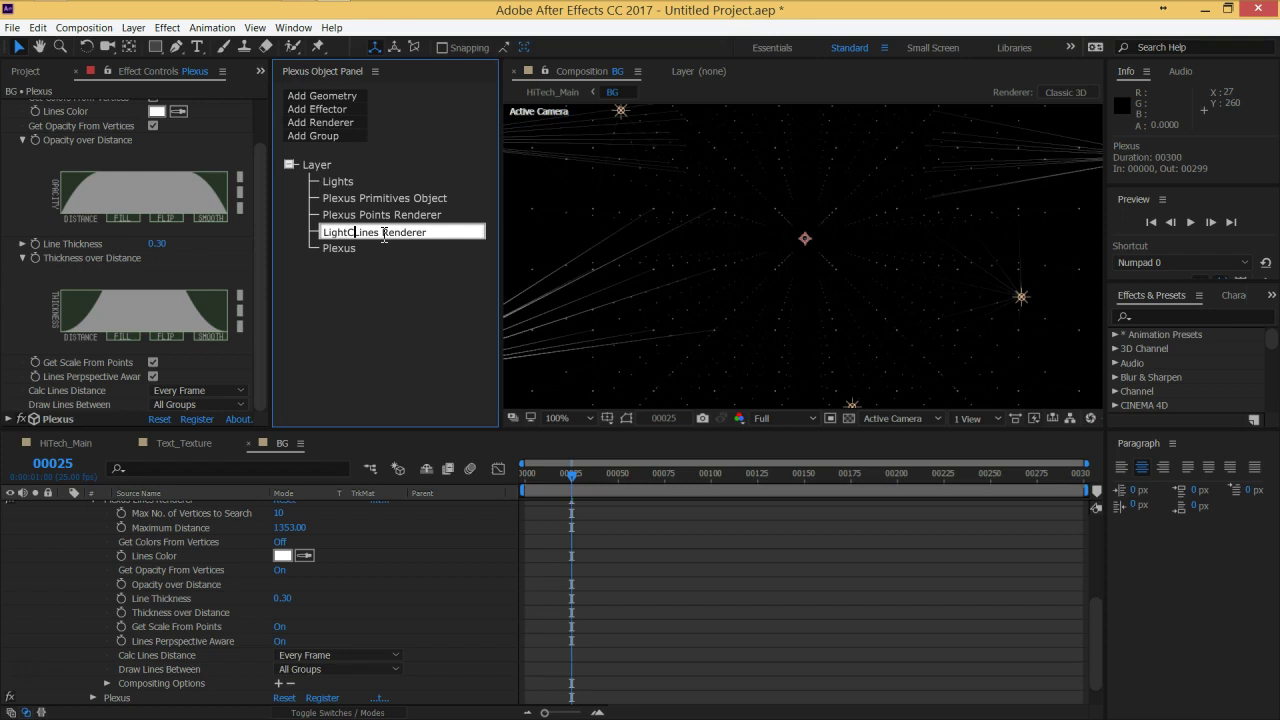
text(onnection)
key(Return)
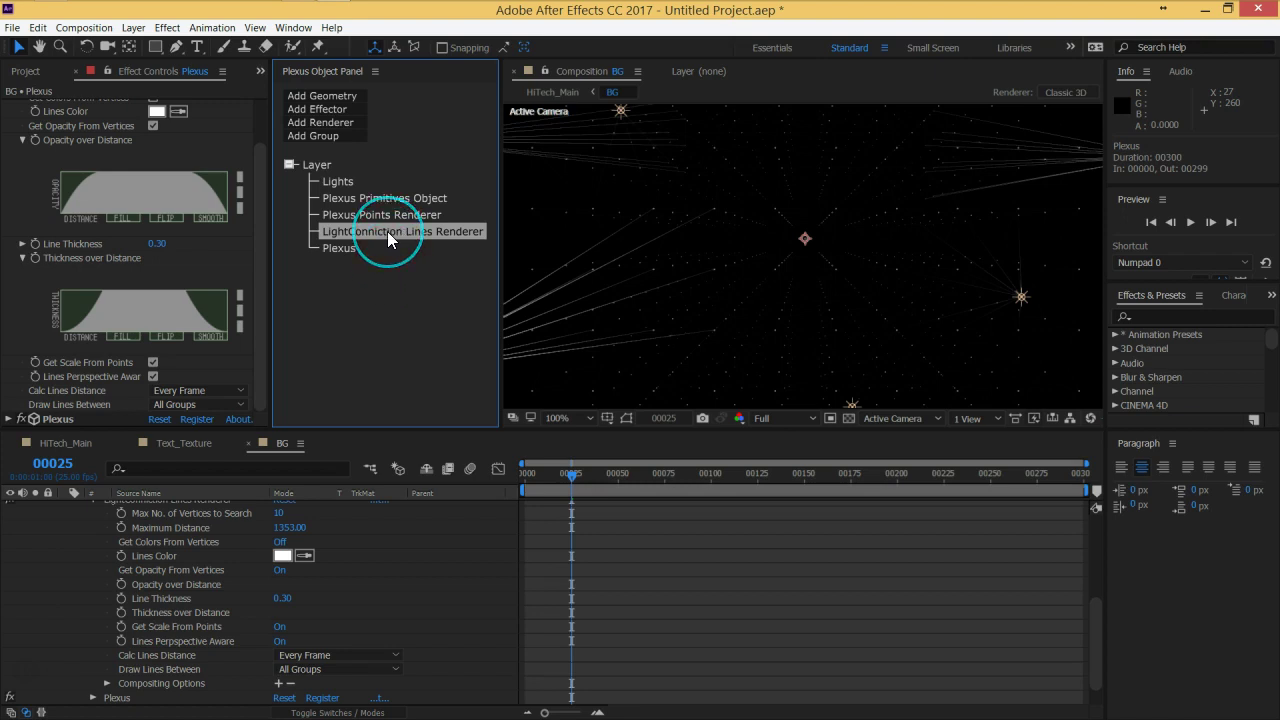
- Correct the spelling in the lines renderer's name and shorten it to "LightConnection Lines R"
click(386, 231)
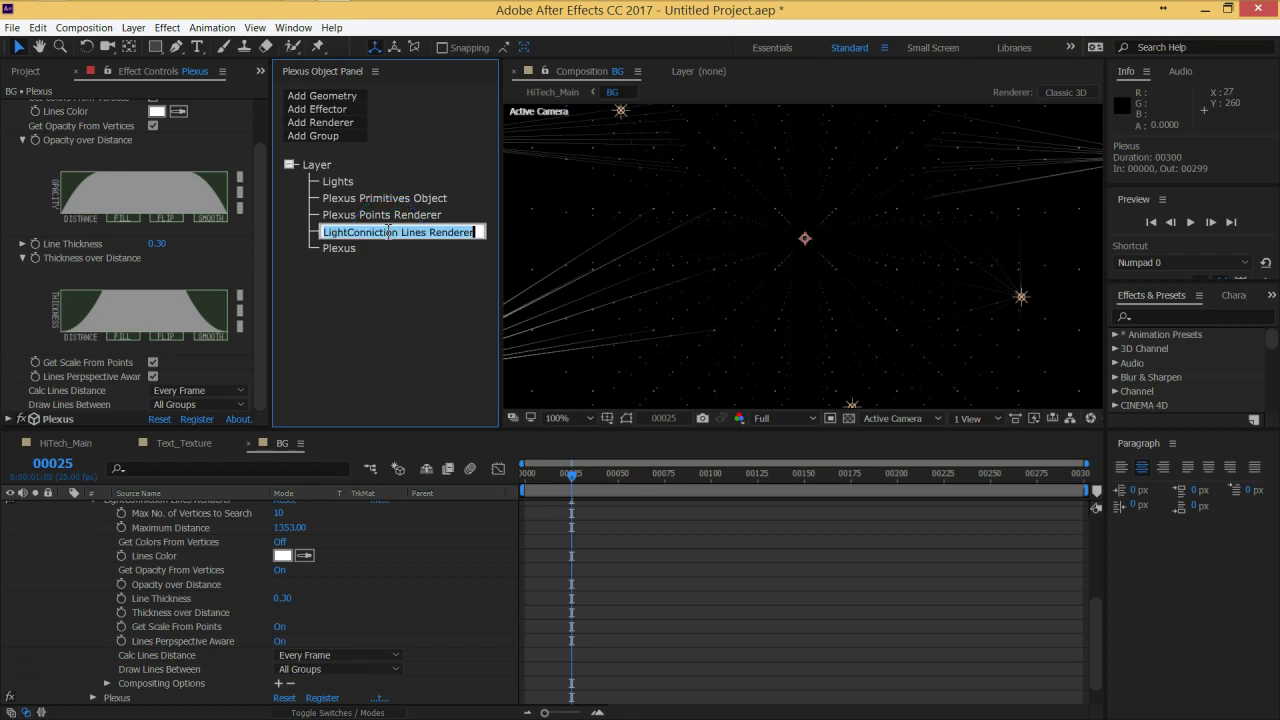
key(BackSpace)
text(e)
key(BackSpace)
text(e)
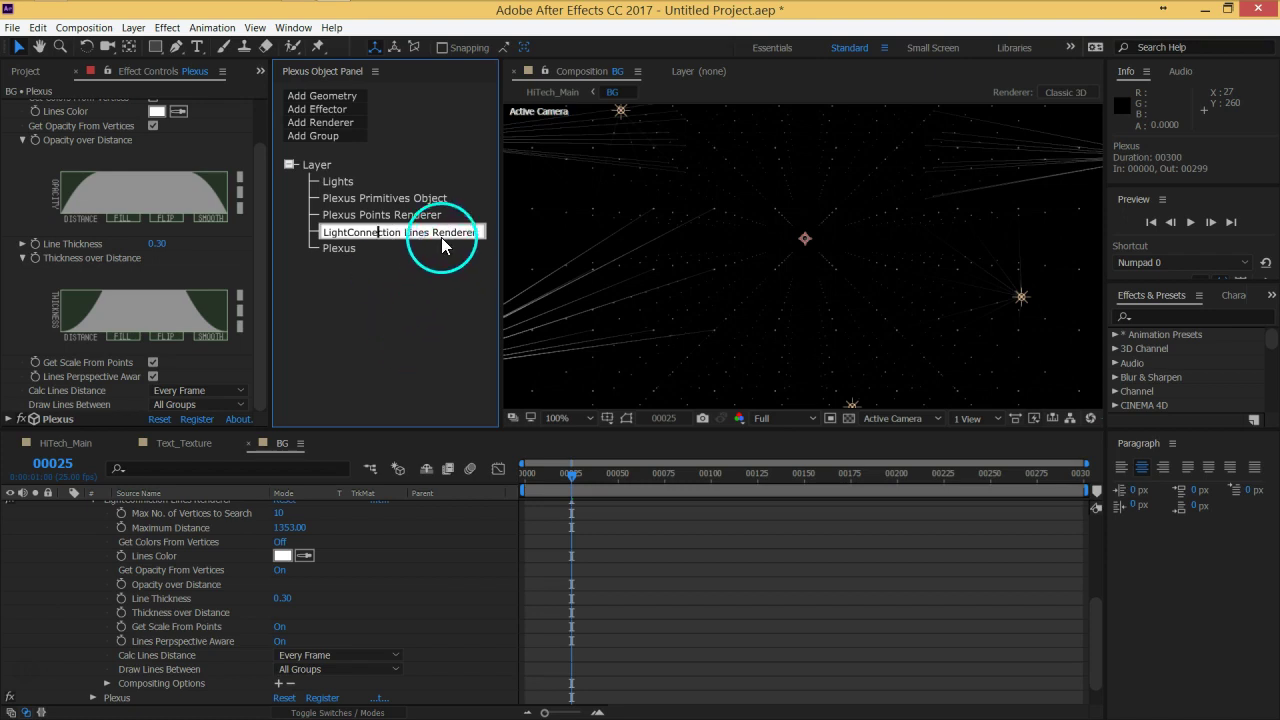
key(Right)
key(Right)
key(Right)
key(Right)
key(Right)
key(Right)
key(Right)
text(R)
key(Return)
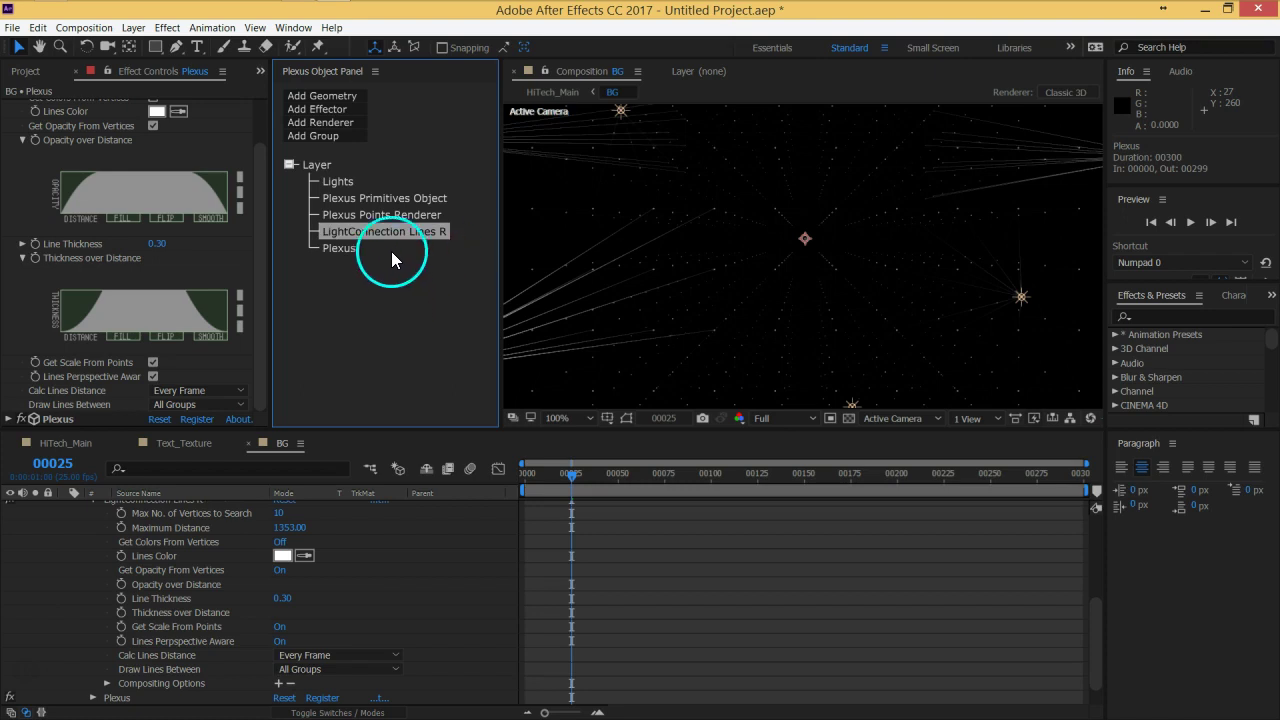
- Disable the Plexus Points Renderer temporarily, check the connecting lines alone up to frame 53, and enable it again
click(376, 214)
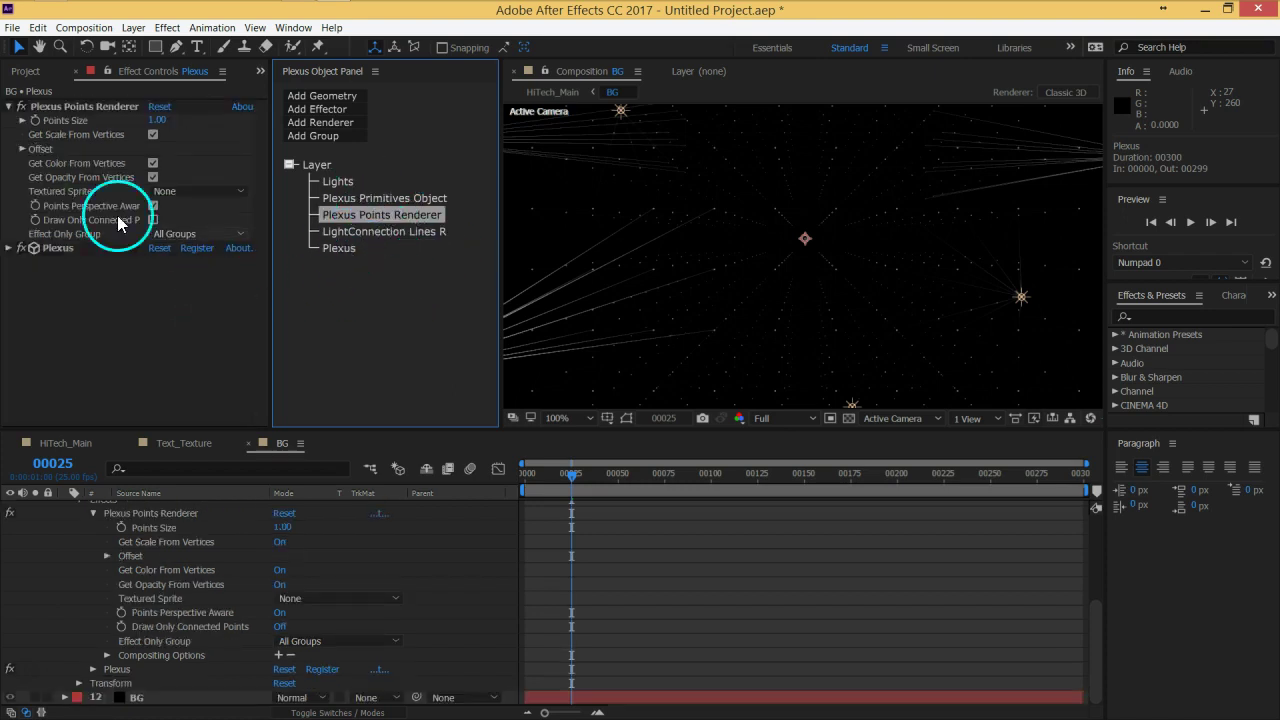
click(20, 106)
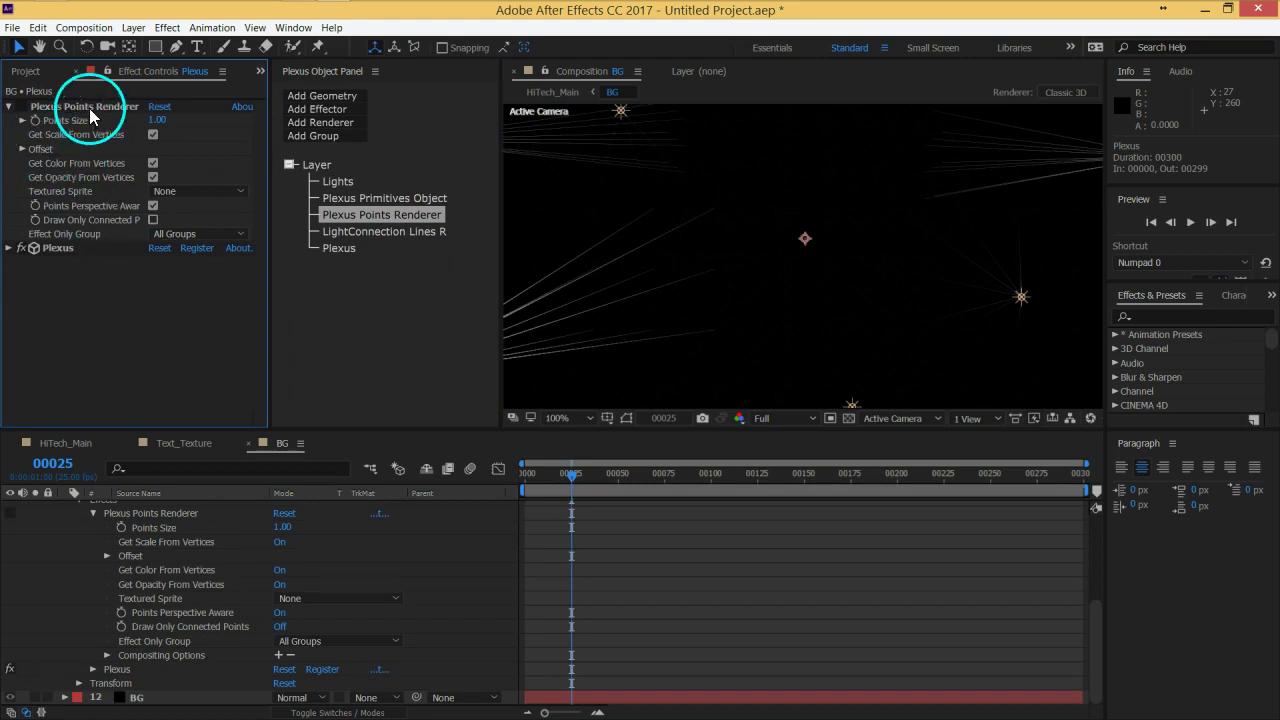
scroll(802, 258, down, 2)
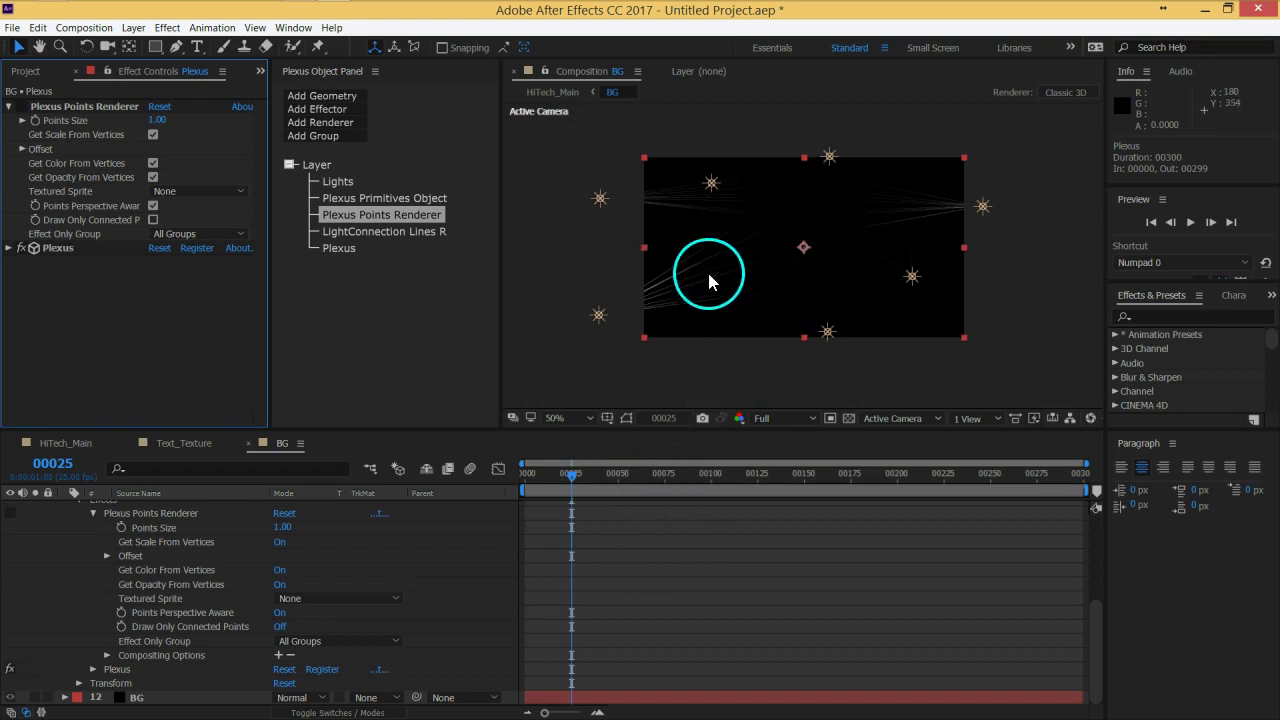
drag(687, 470, 623, 477)
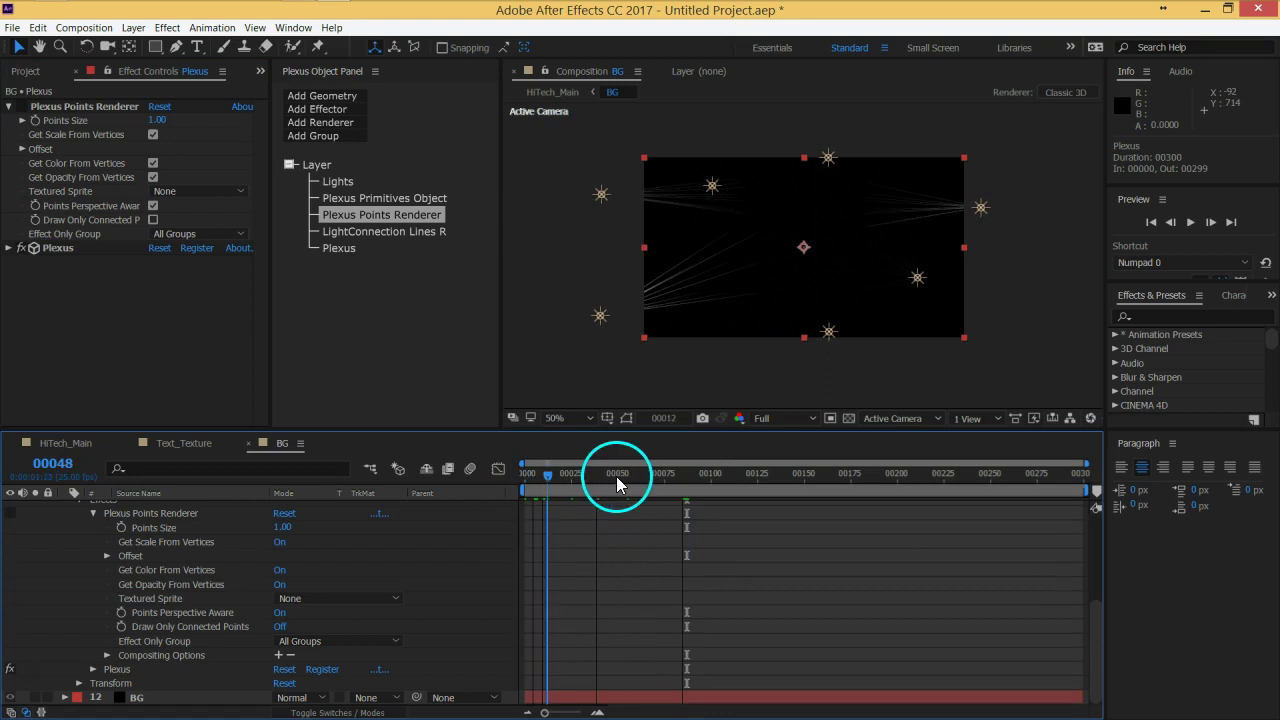
click(30, 108)
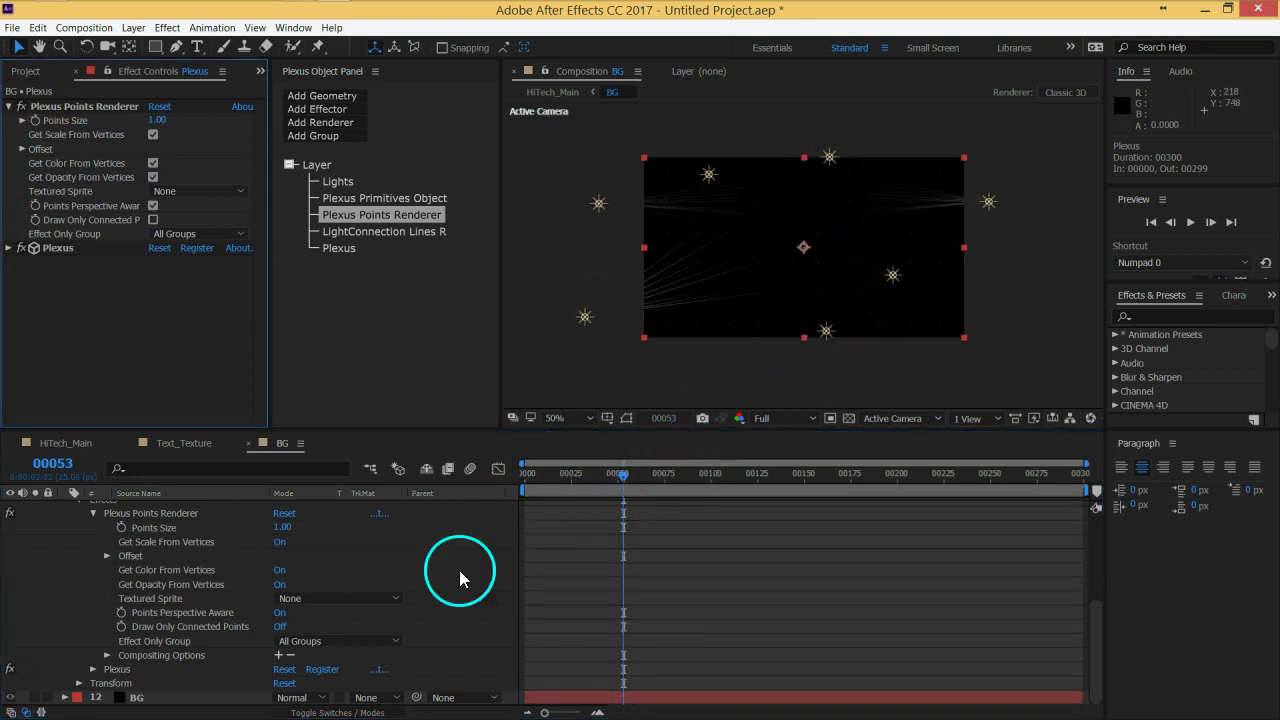
- Collapse the Plexus layer's properties, turn off its solo, and inspect its points at 100% within the full BG composition
scroll(357, 591, up, 5)
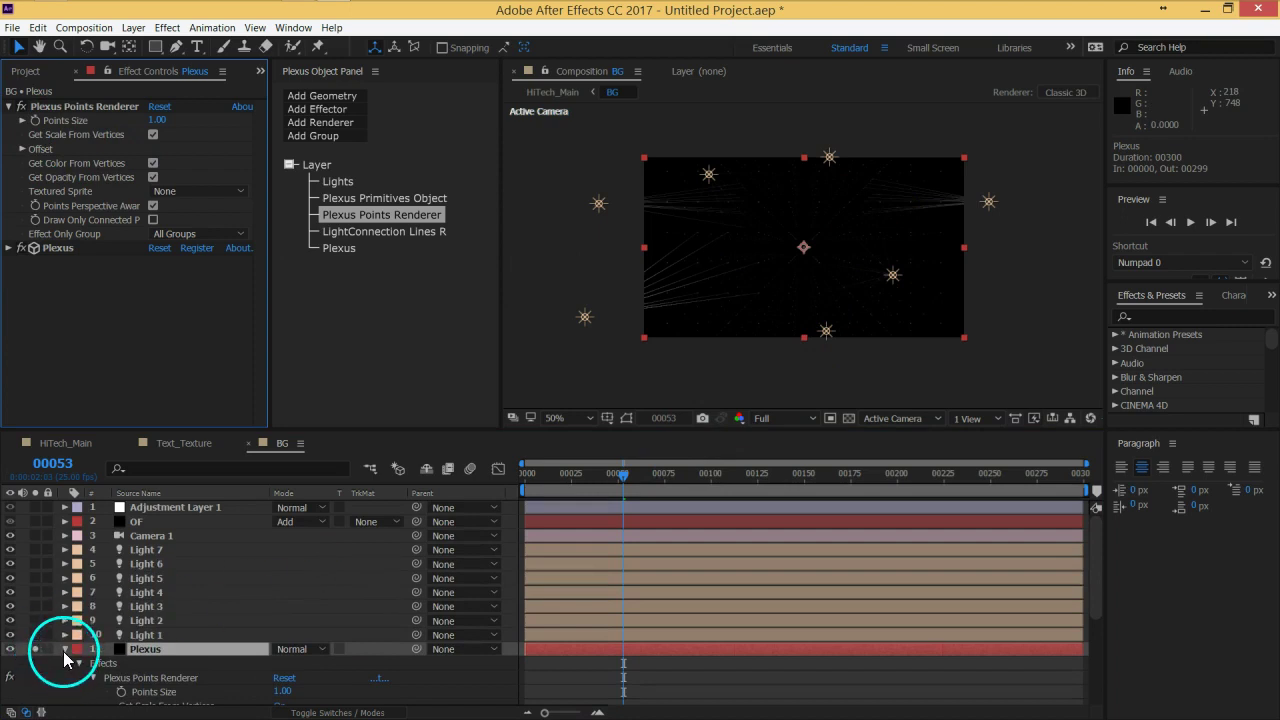
click(66, 650)
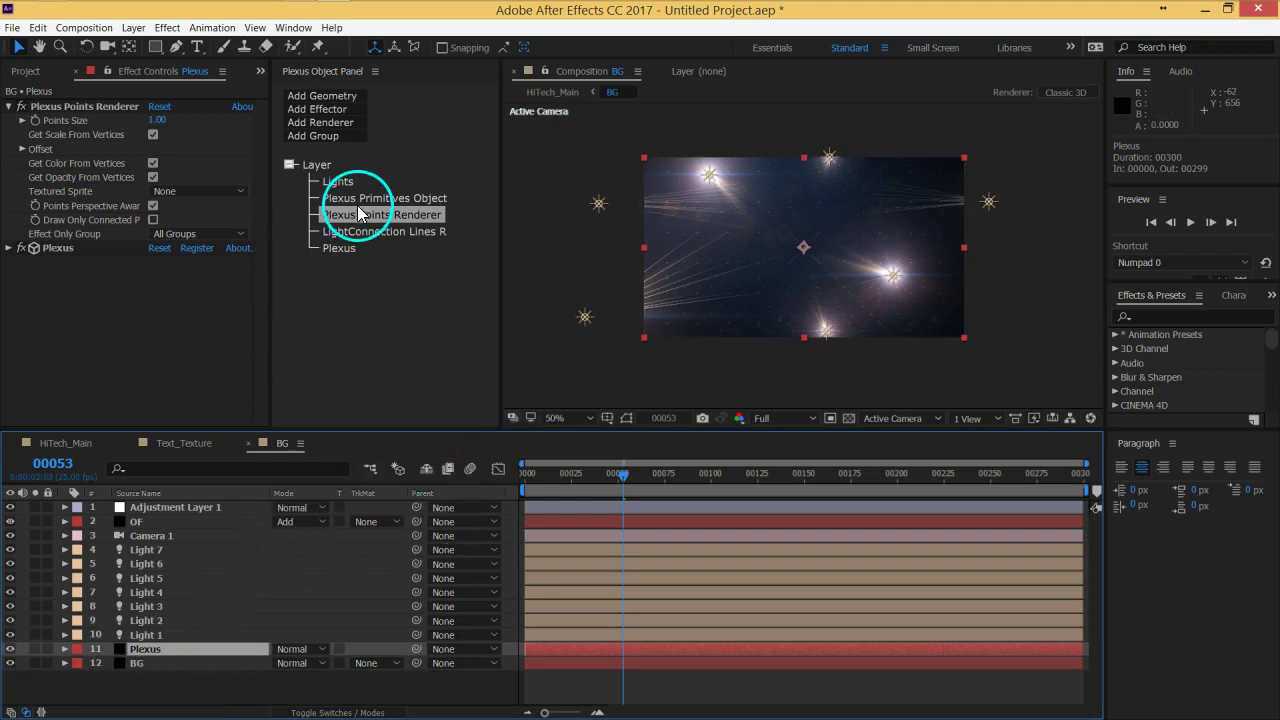
key(slash)
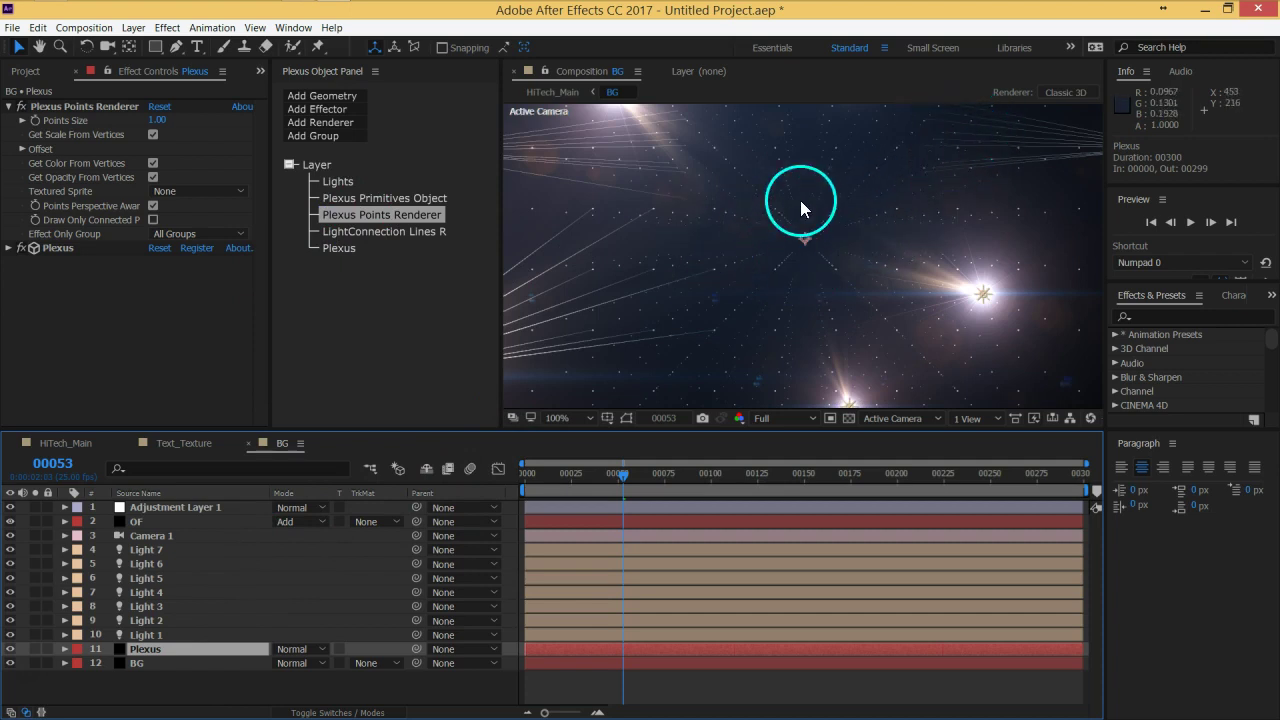
key(comma)
key(comma)
key(slash)
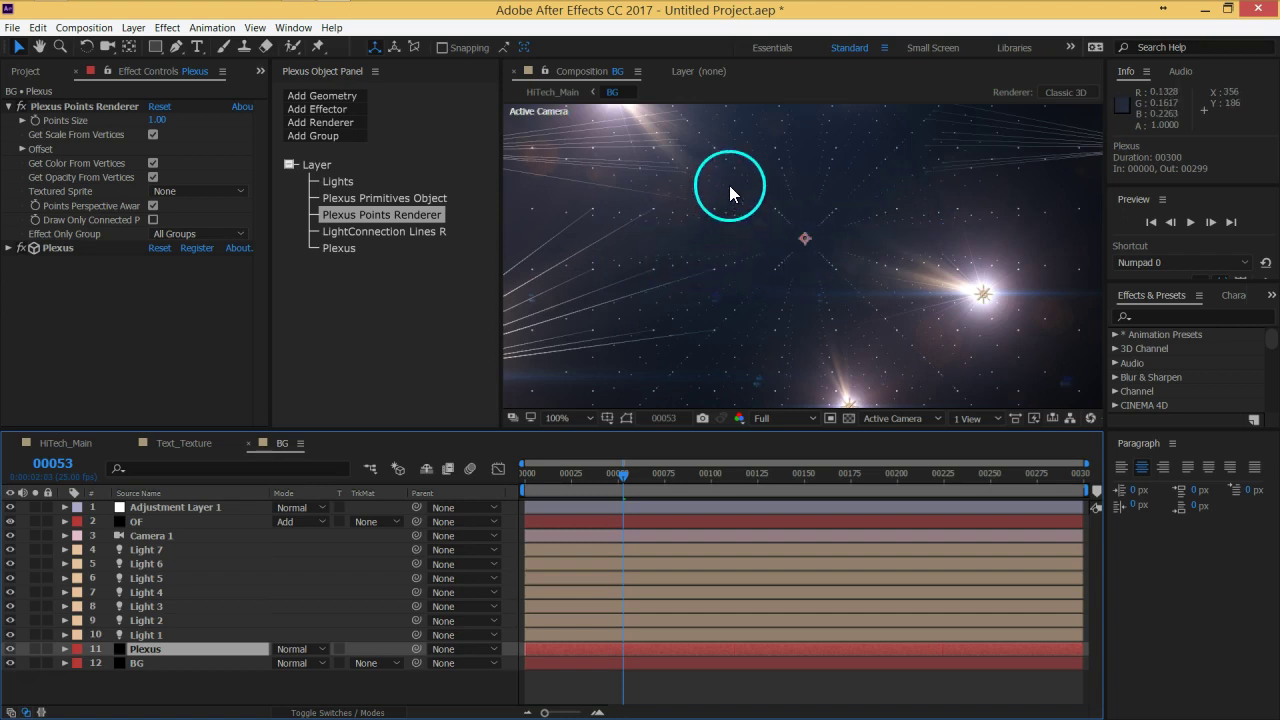
key(space)
click(989, 145)
click(784, 169)
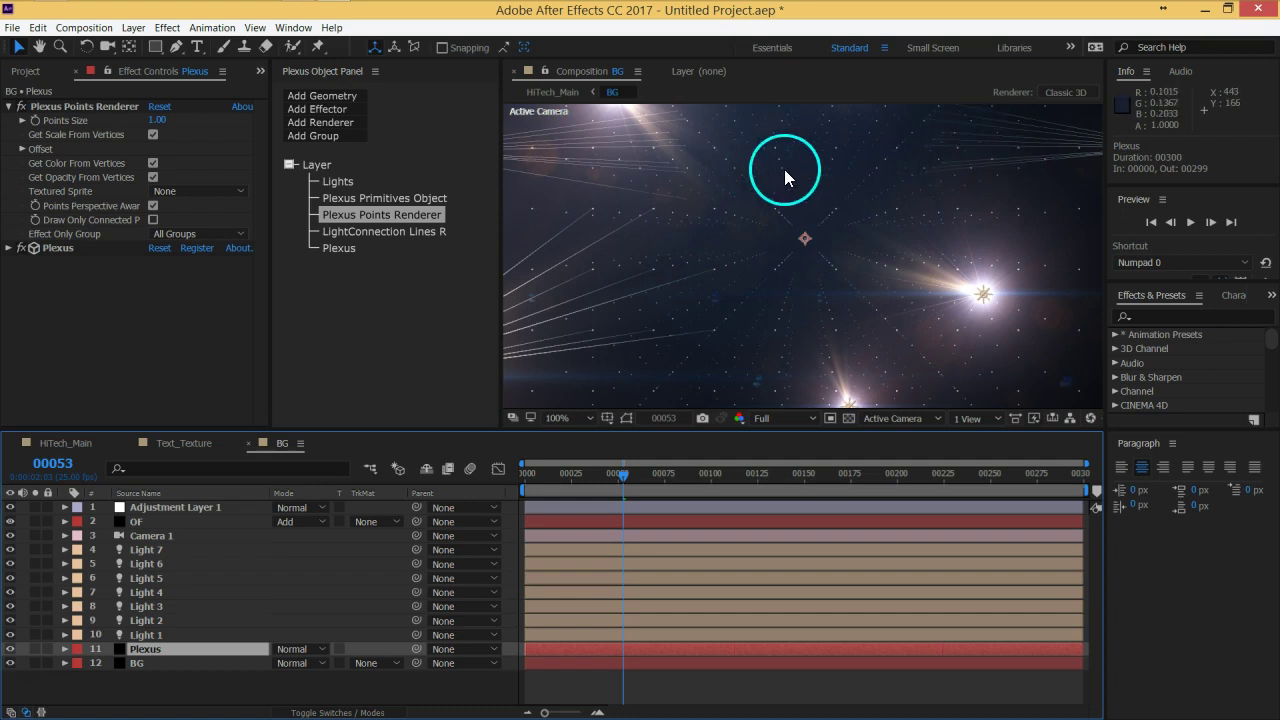